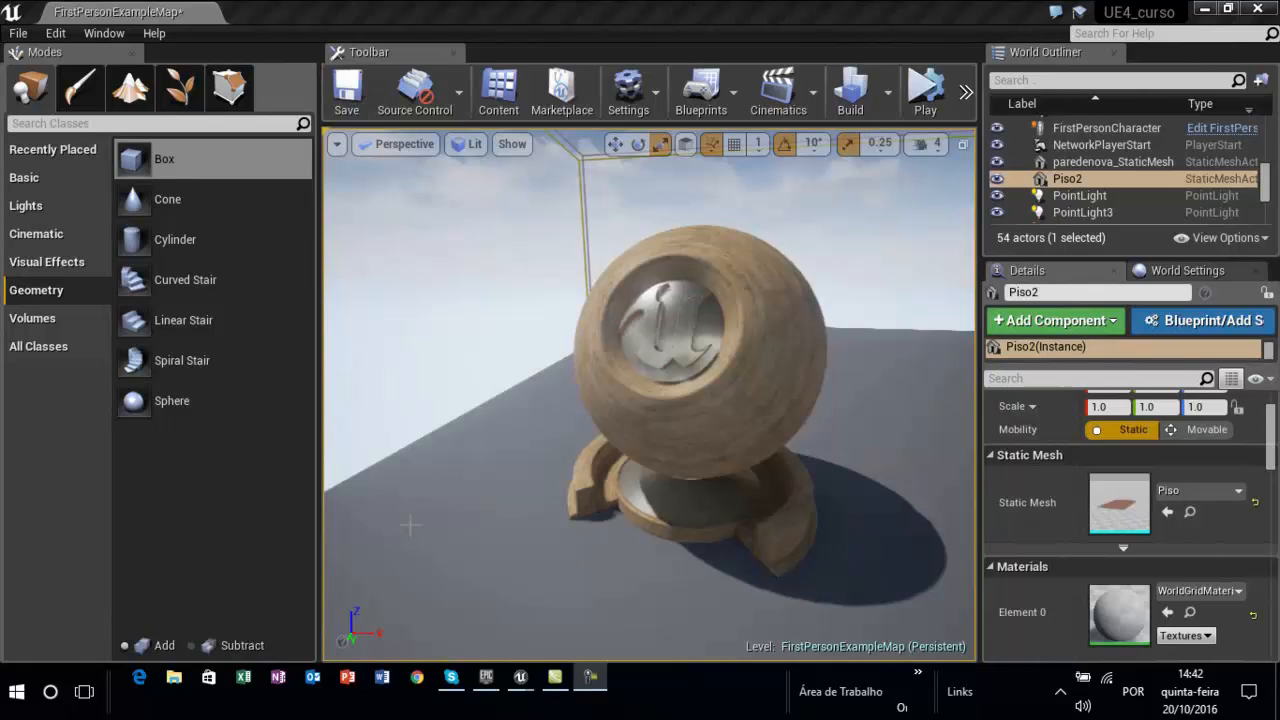
Place an additive box brush on an empty part of the level's floor.
drag(419, 525, 461, 497)
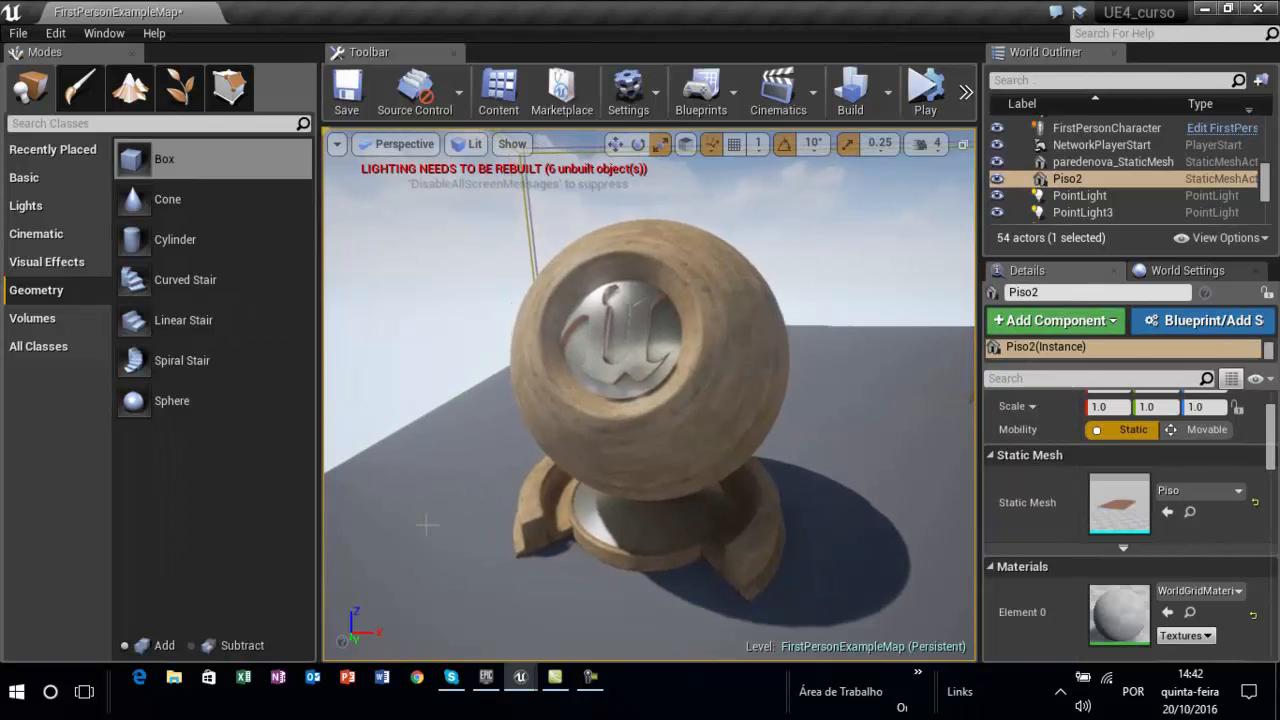
drag(386, 543, 732, 474)
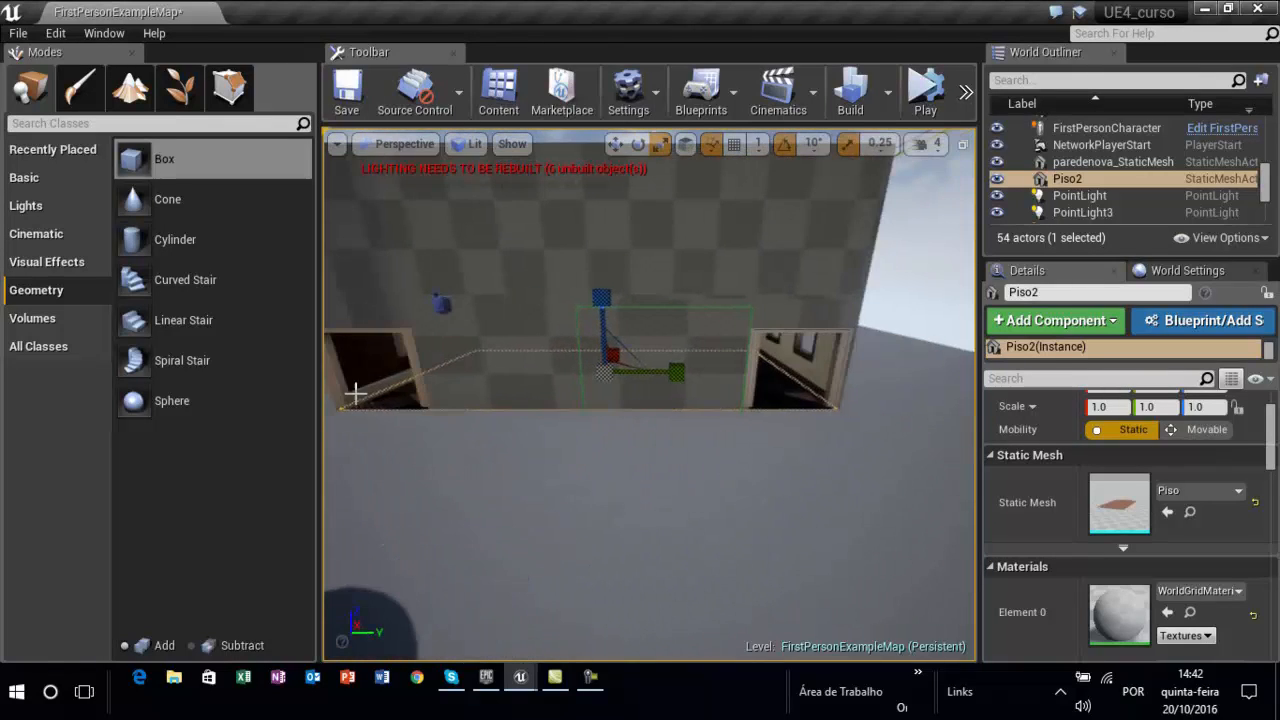
drag(852, 449, 880, 425)
mouse_move(544, 450)
mouse_down()
mouse_move(684, 434)
mouse_move(774, 245)
mouse_move(820, 260)
mouse_move(808, 334)
mouse_move(766, 277)
mouse_move(522, 463)
mouse_up()
middle_drag(522, 440, 514, 466)
right_drag(514, 466, 538, 306)
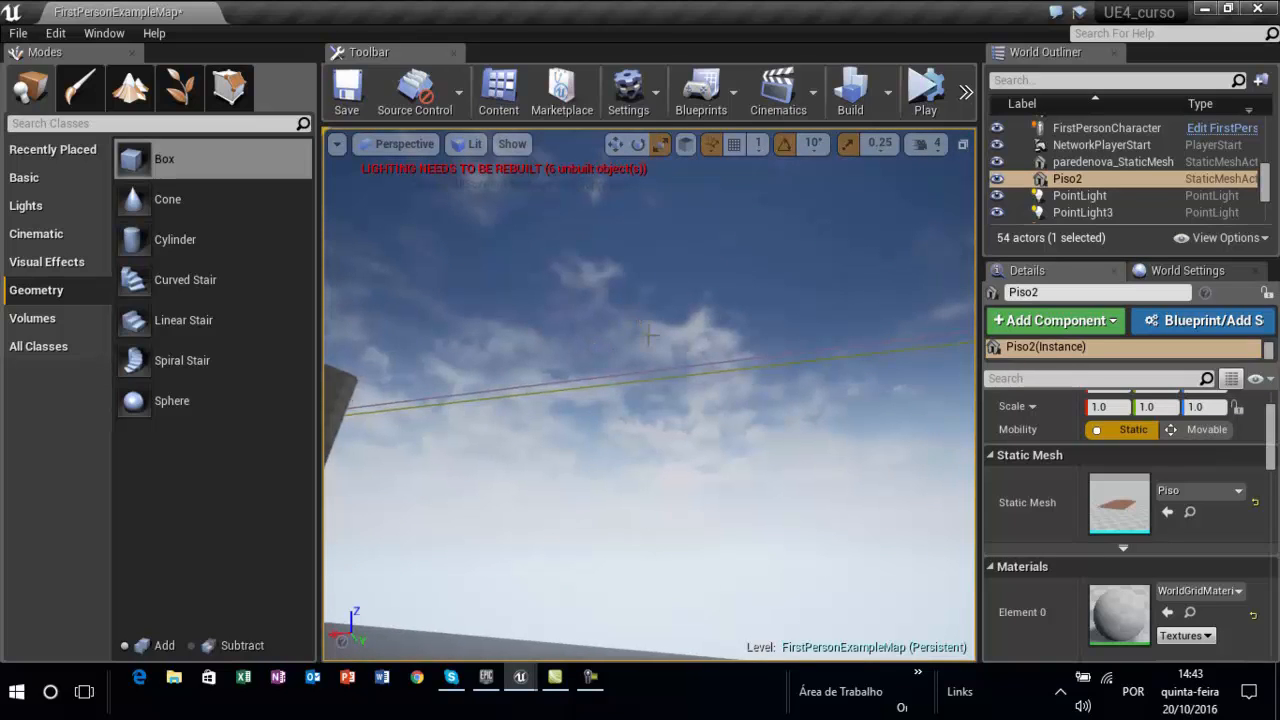
right_drag(644, 318, 648, 344)
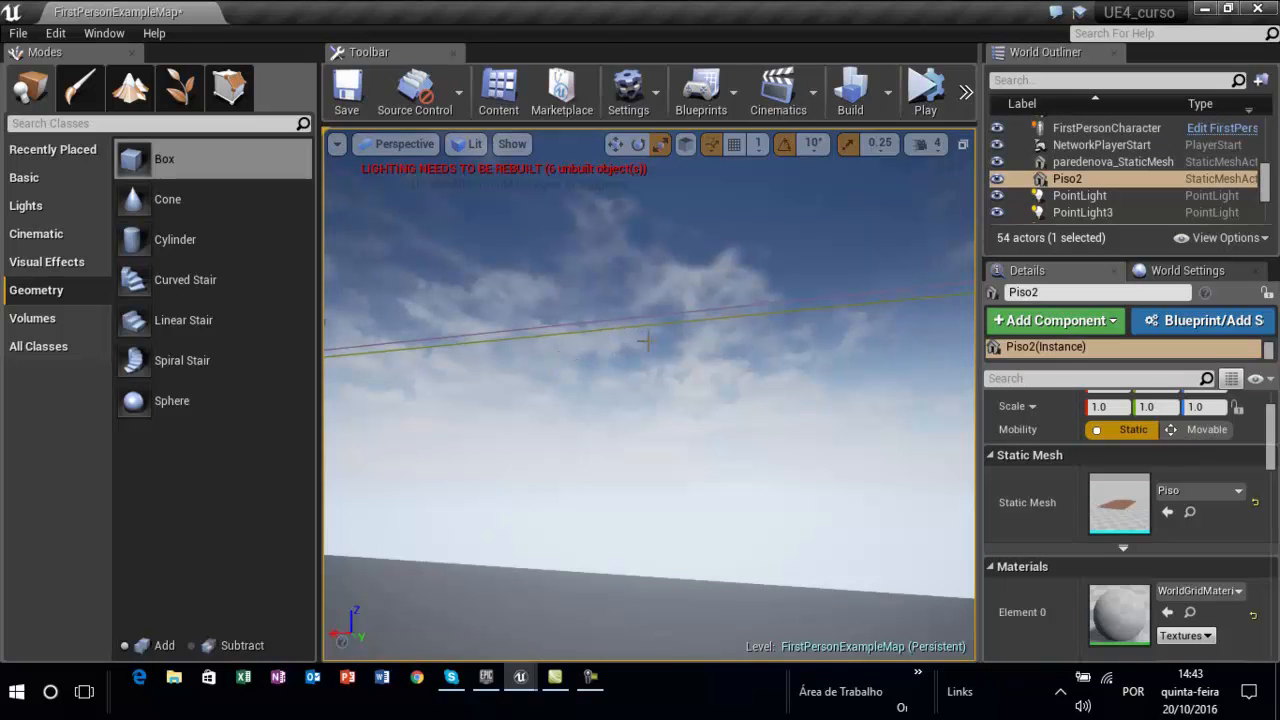
drag(632, 455, 658, 490)
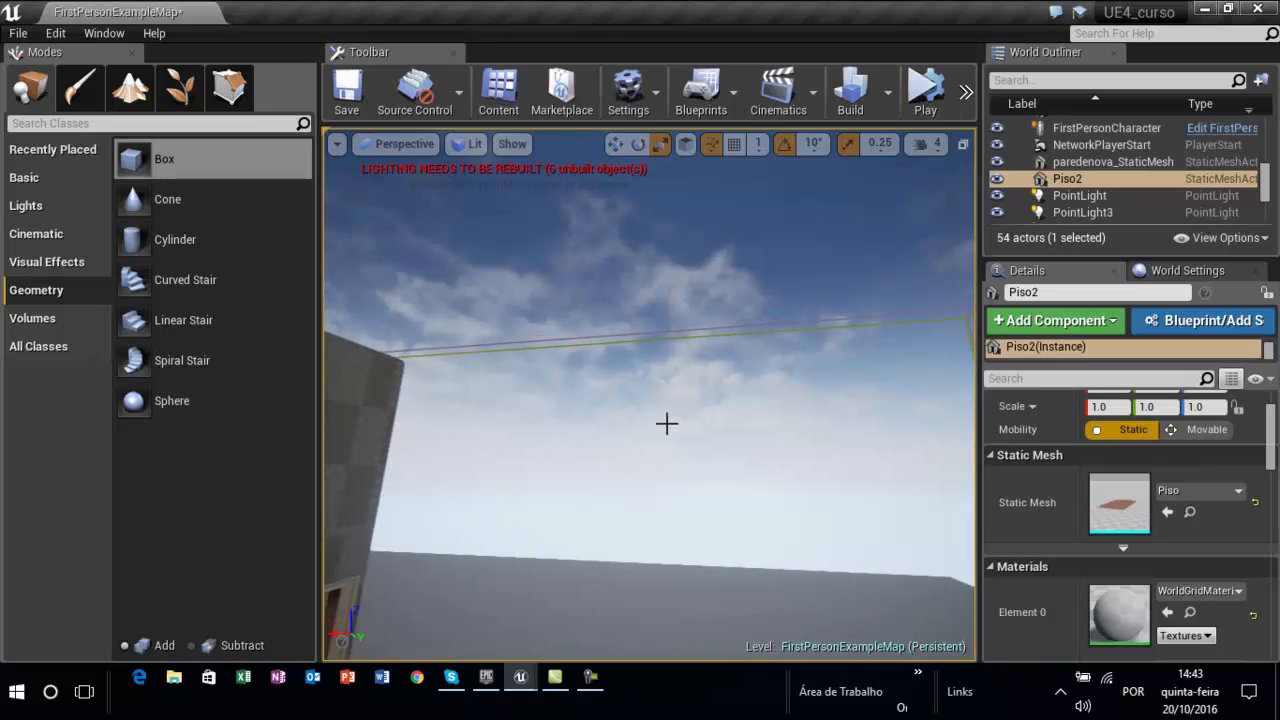
right_drag(713, 353, 804, 421)
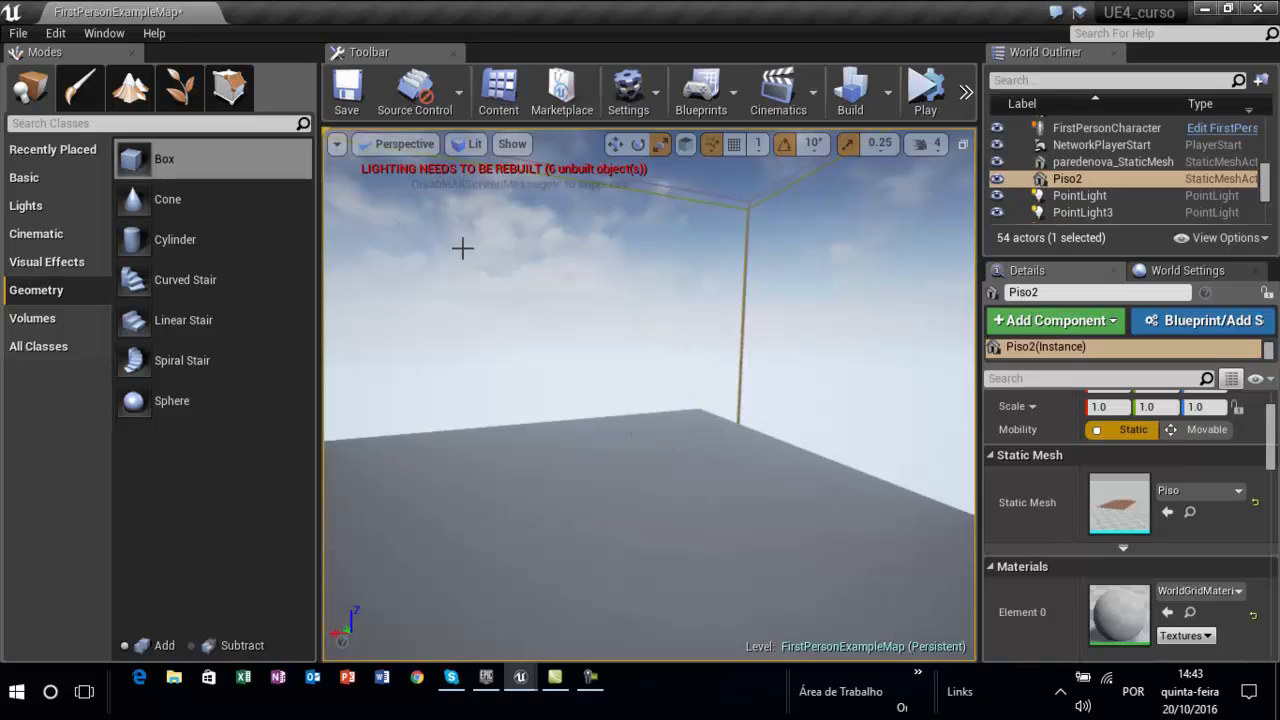
mouse_move(205, 165)
mouse_down()
mouse_move(527, 332)
mouse_move(668, 428)
mouse_up()
Set the new box brush's X dimension to 400.
click(1134, 440)
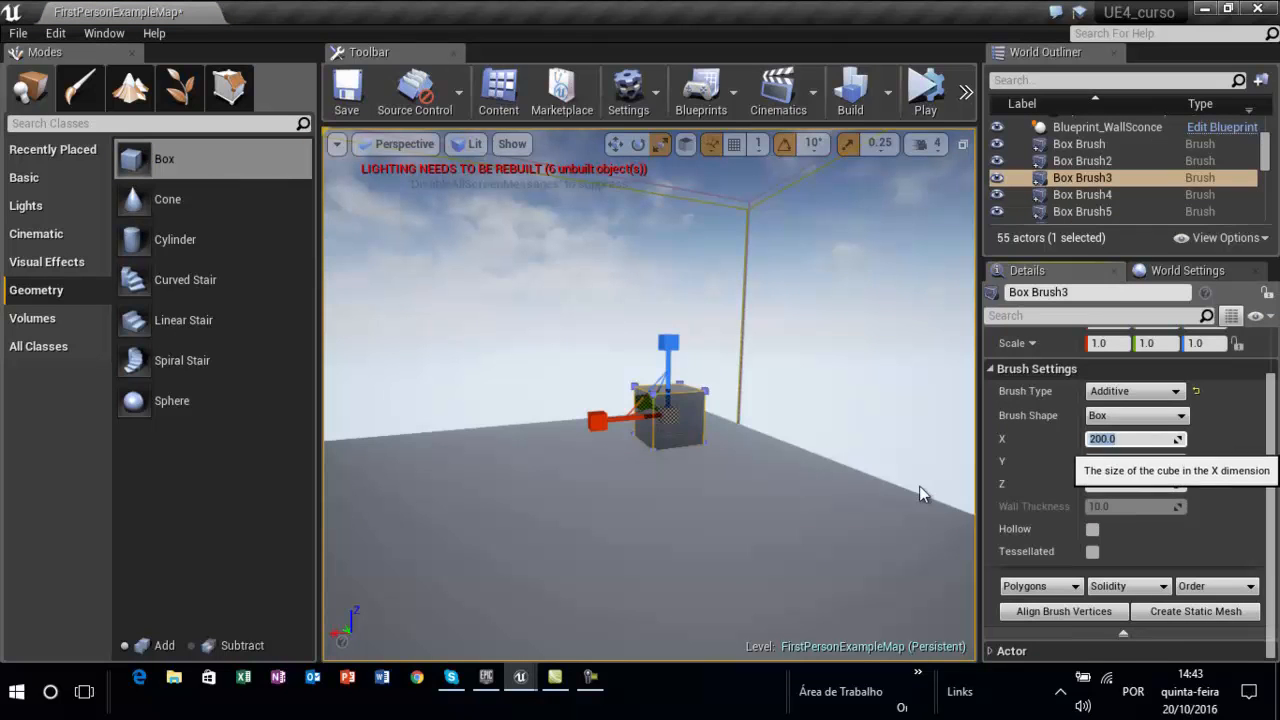
click(614, 144)
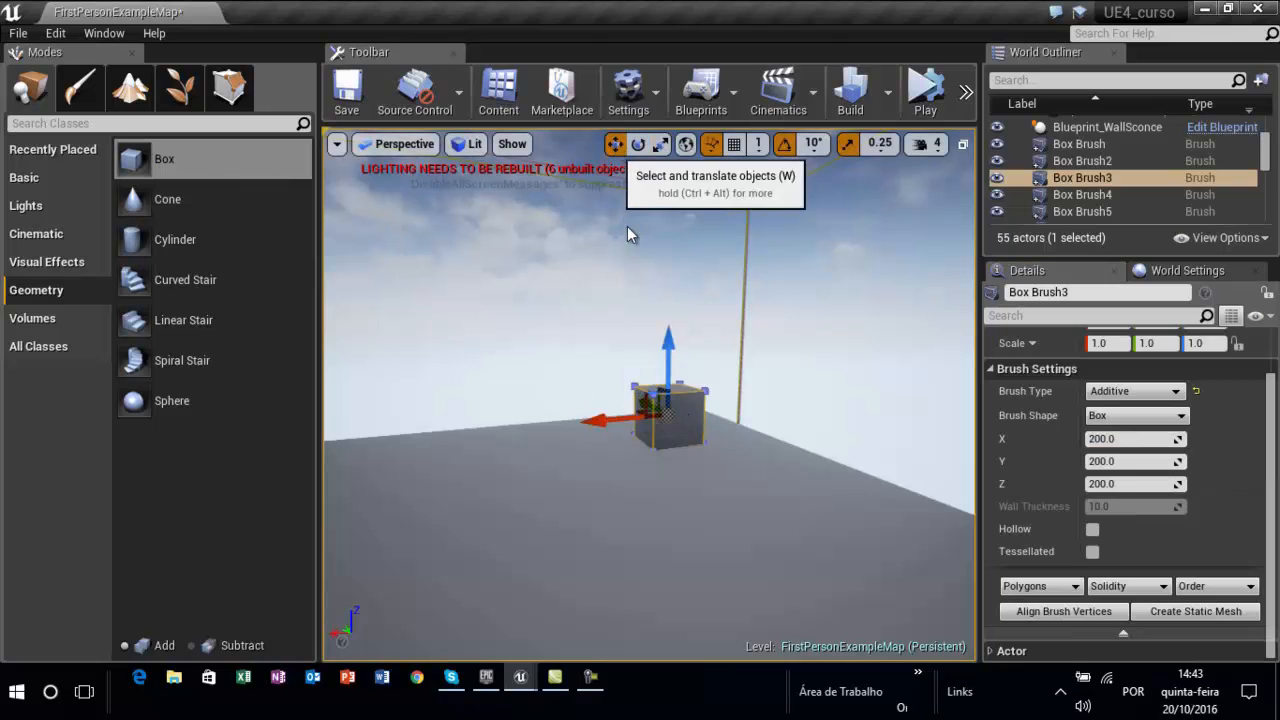
click(1133, 440)
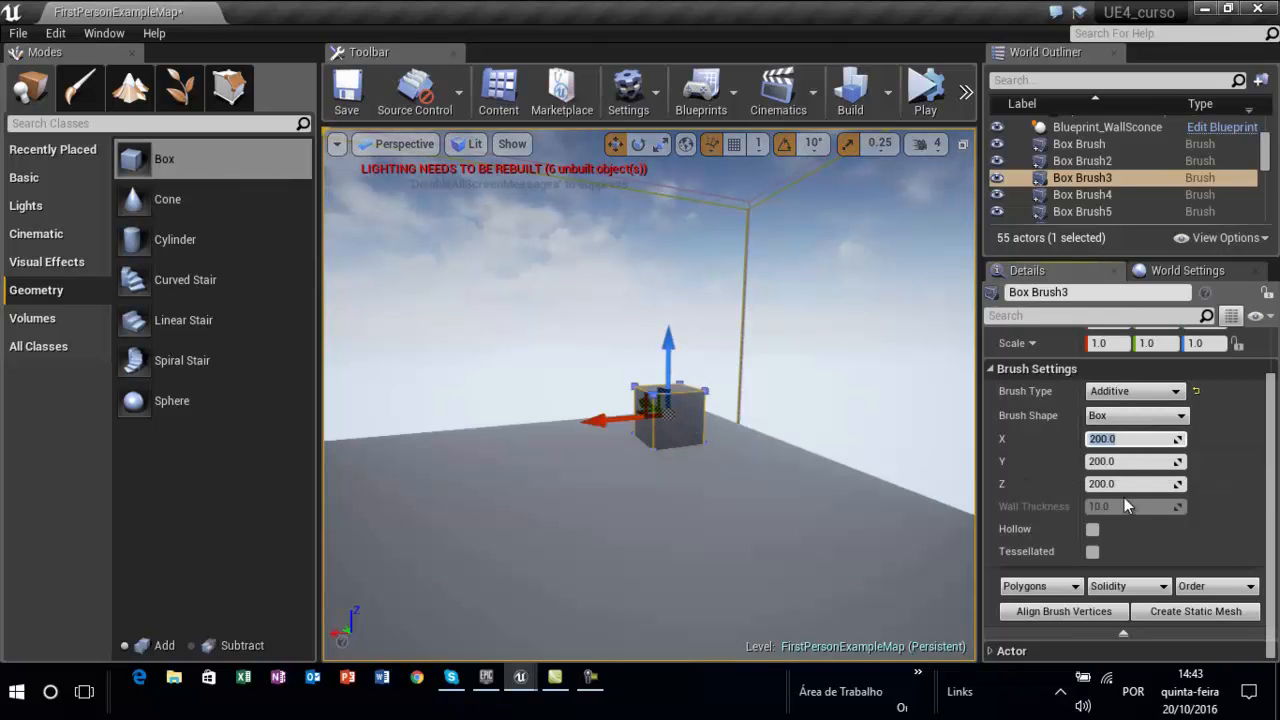
text(300)
key(Return)
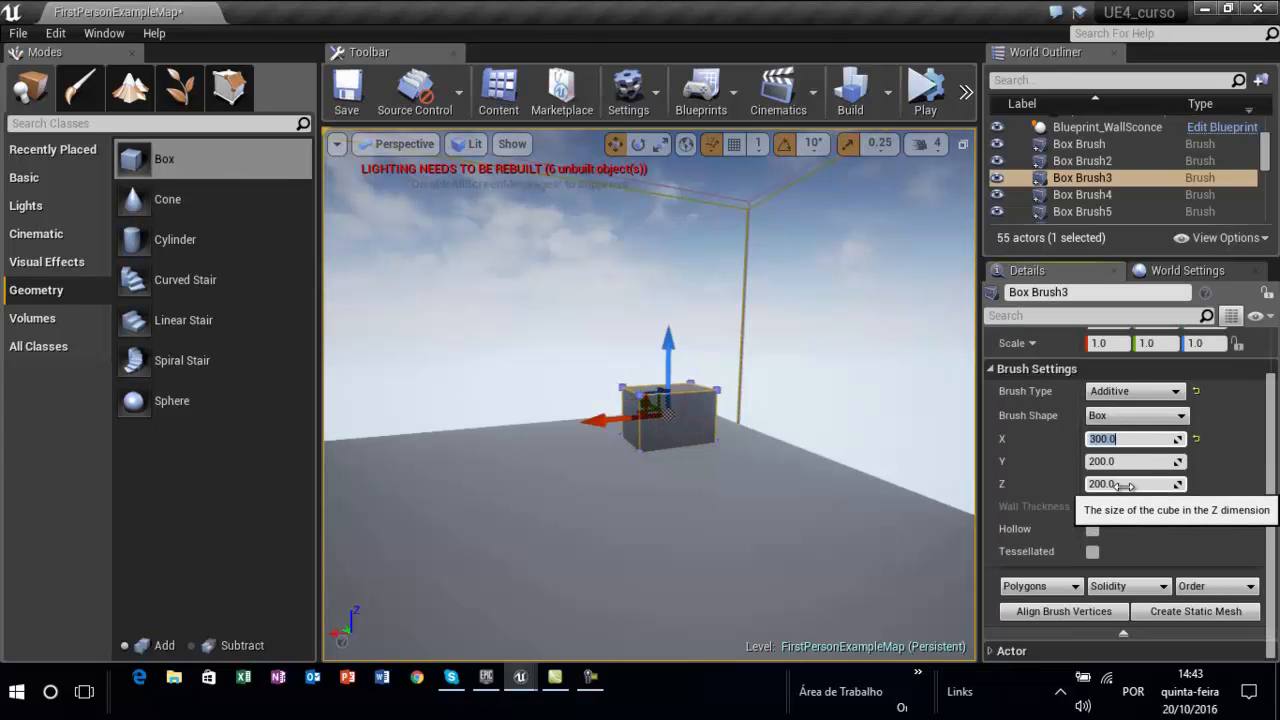
text(400)
key(Return)
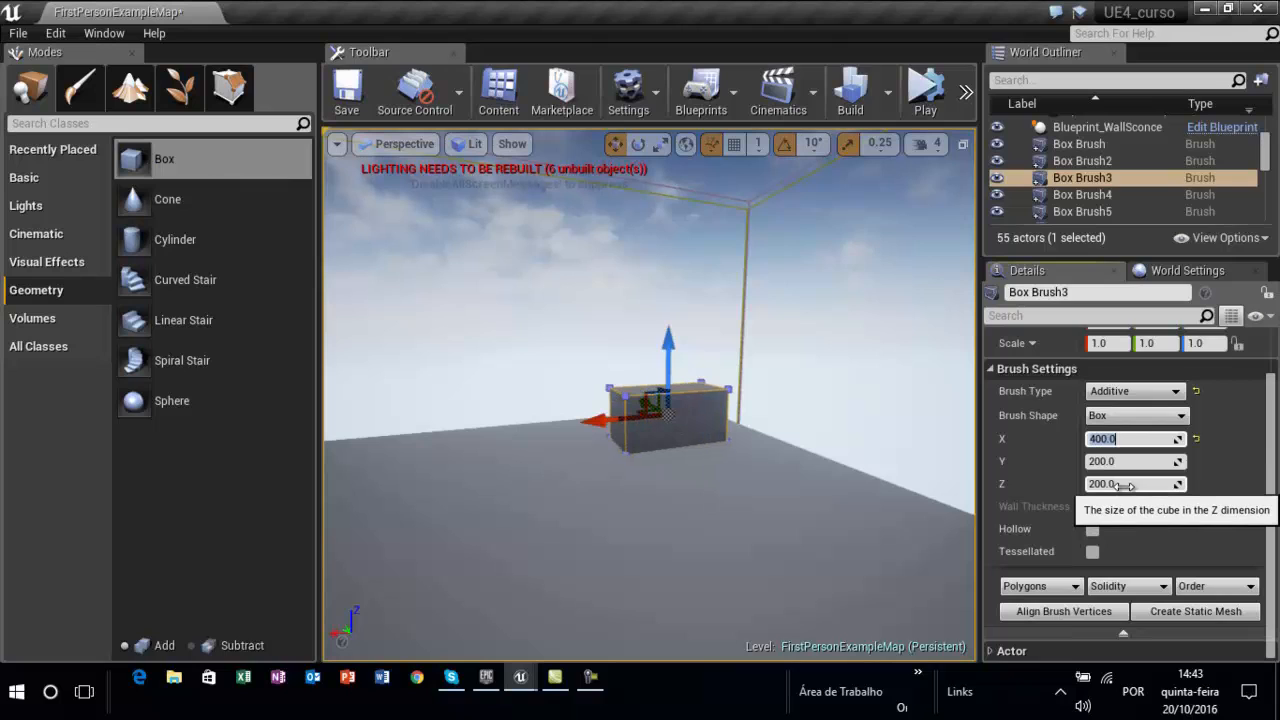
Thin the box brush into a wall by setting Y to 15 and Z to 300.
key(Tab)
text(15)
key(Return)
click(1130, 484)
text(300)
key(Return)
scroll(767, 440, up, 3)
scroll(774, 444, up, 2)
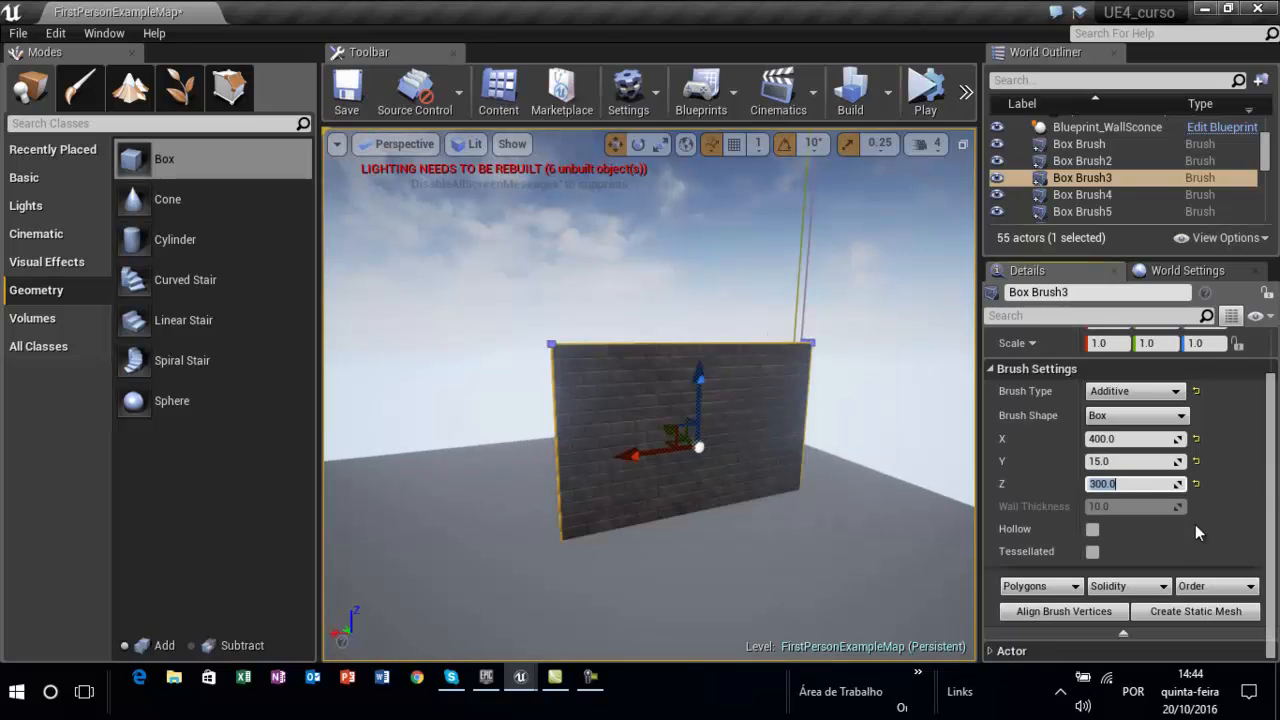
Apply the M_CobbleStone_Smooth material from StarterContent to the front face of the wall.
drag(1272, 454, 1271, 602)
click(744, 465)
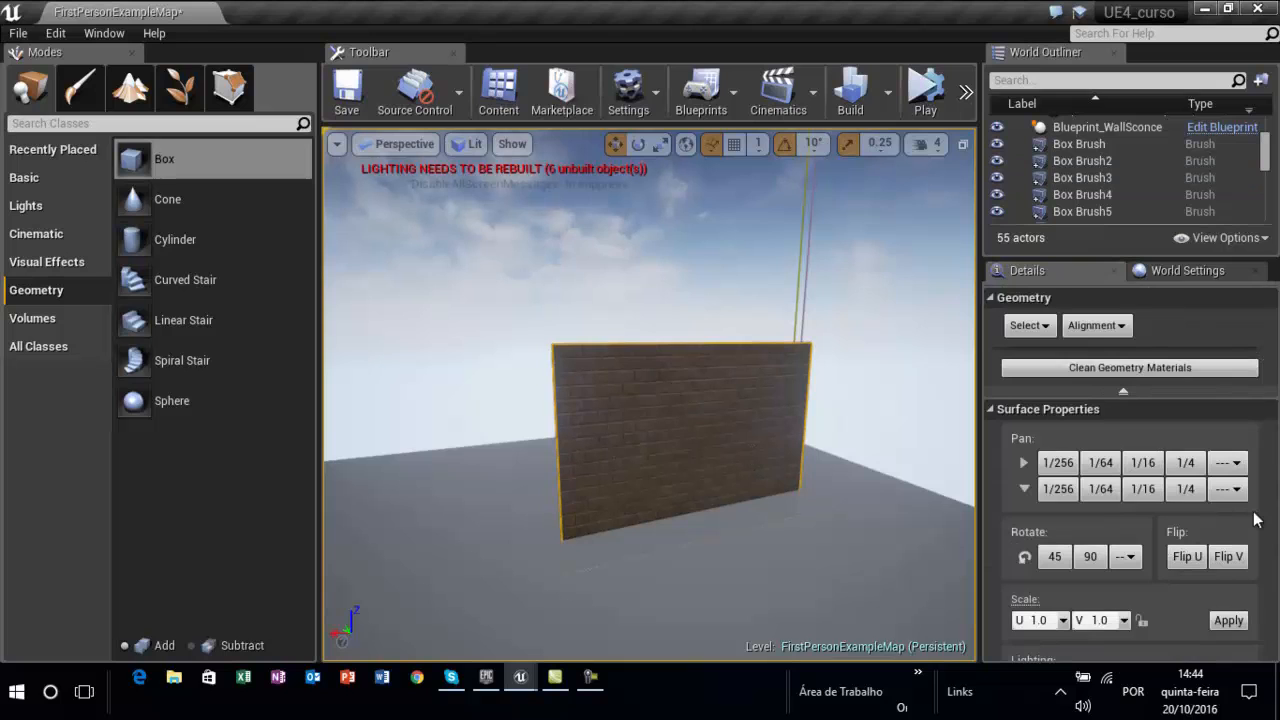
scroll(1255, 520, up, 2)
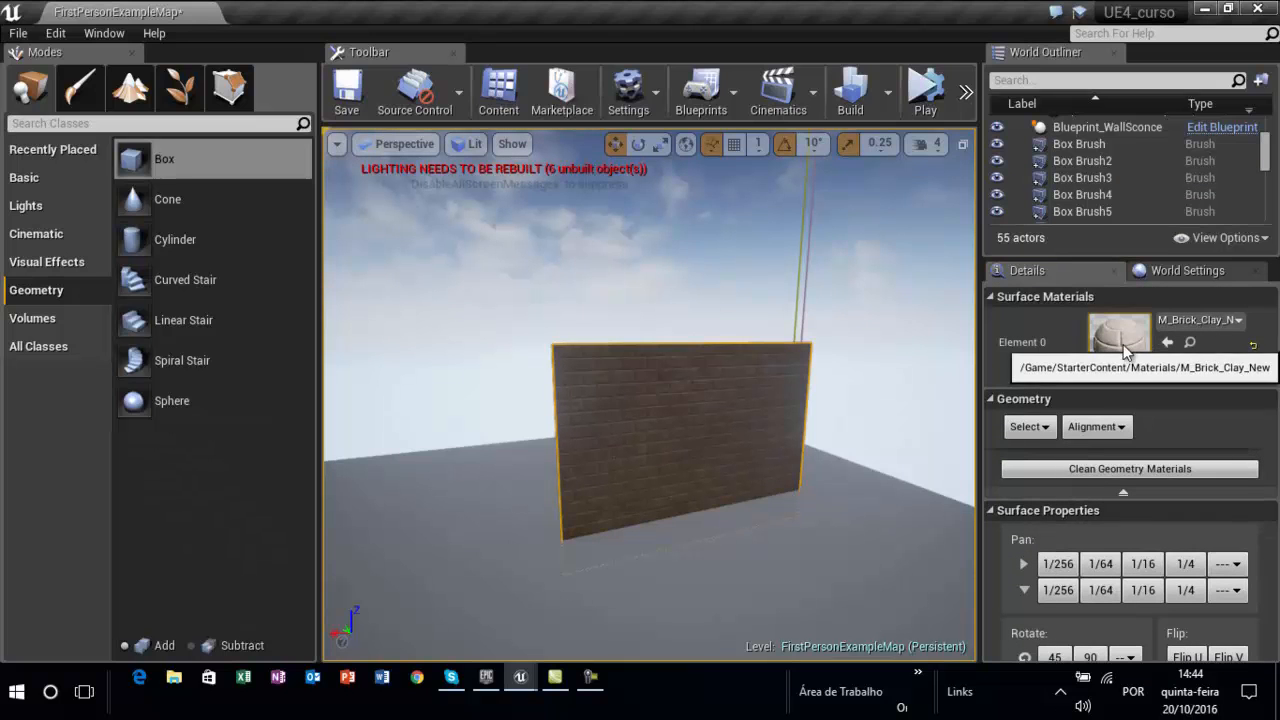
mouse_move(520, 677)
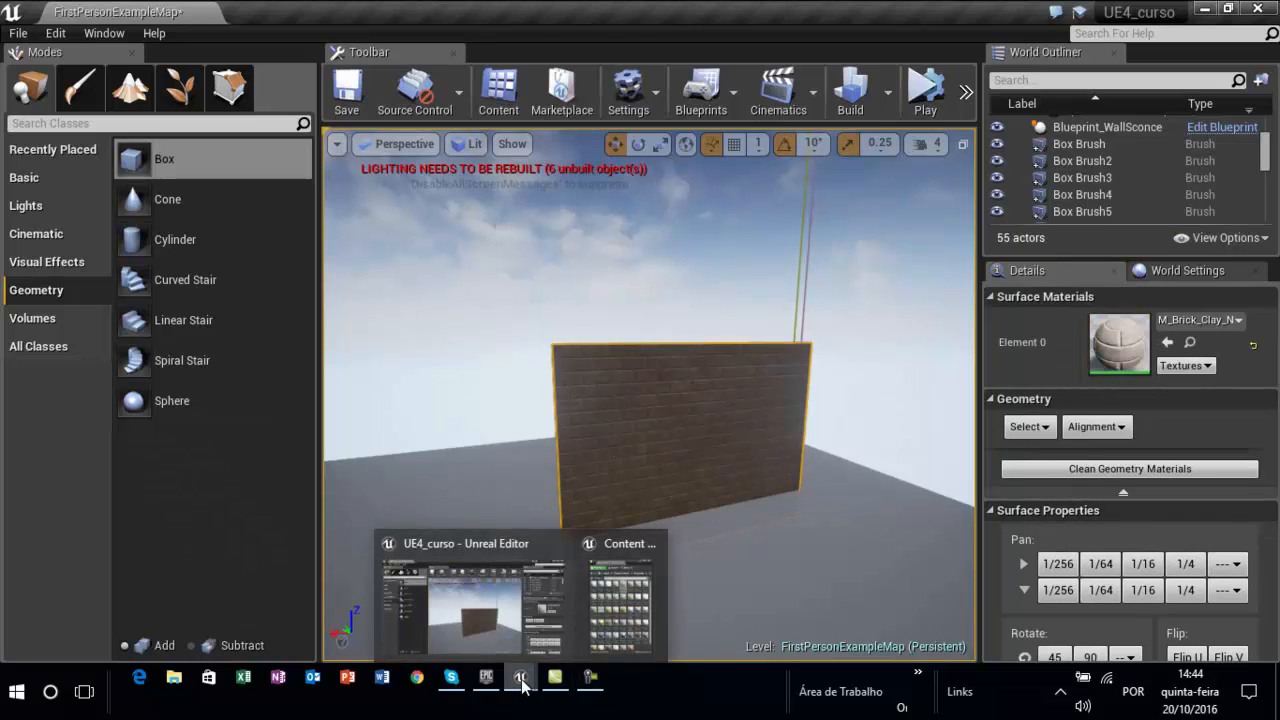
click(463, 639)
click(600, 635)
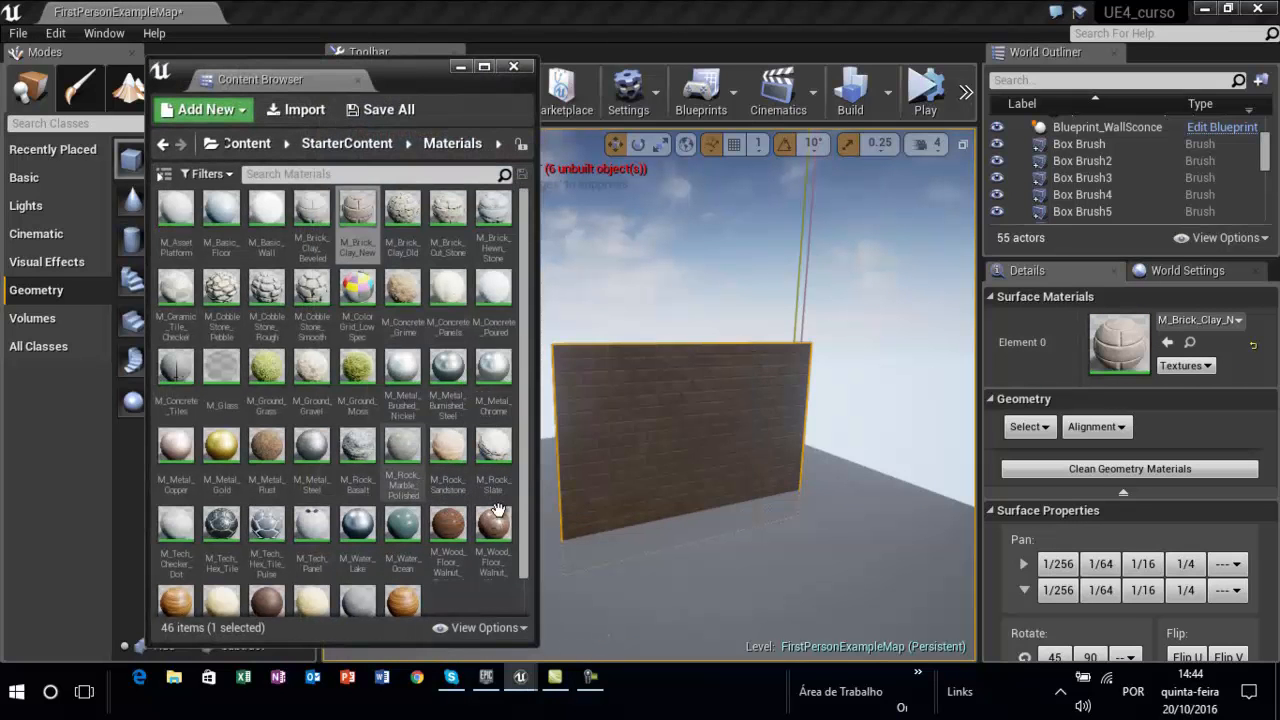
click(312, 287)
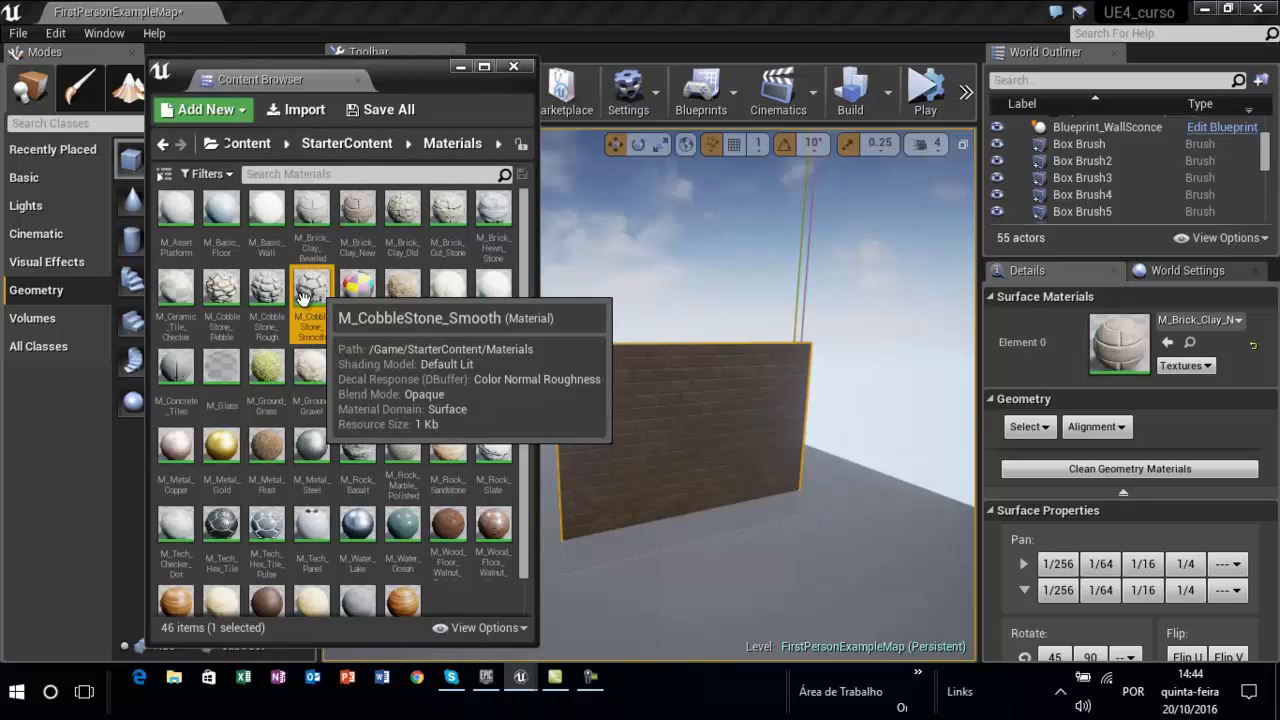
drag(310, 320, 682, 502)
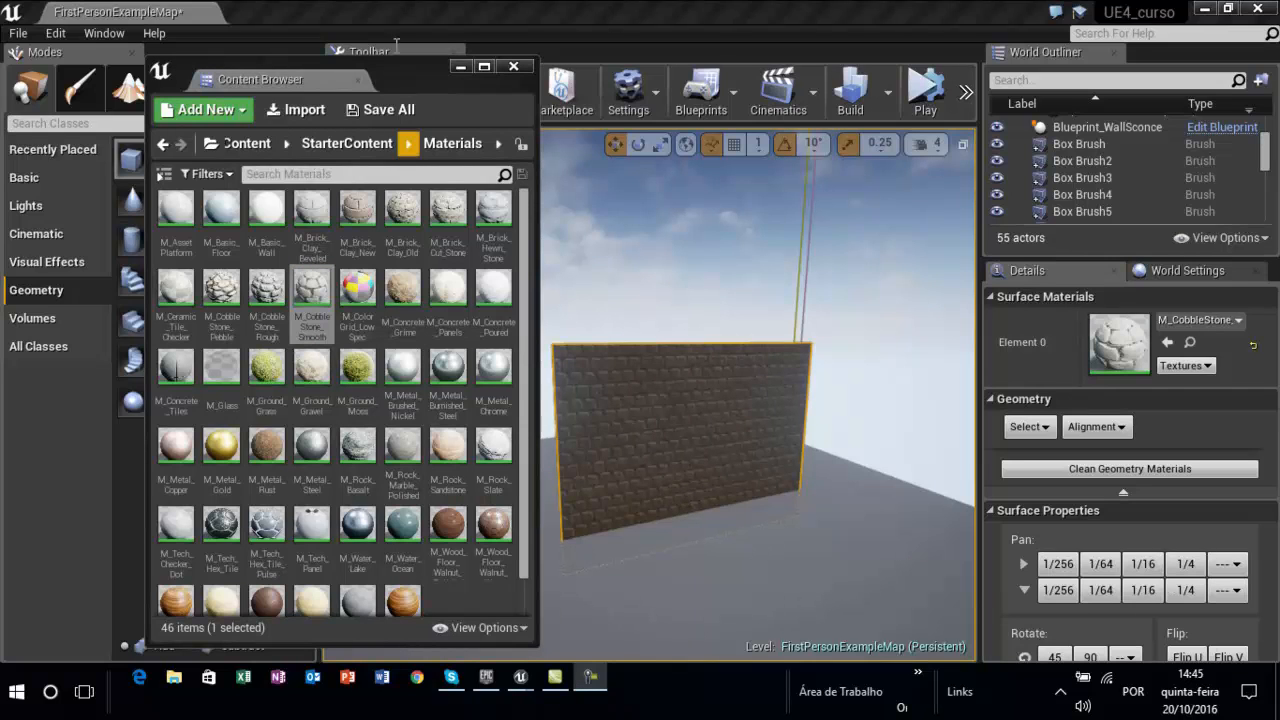
click(460, 67)
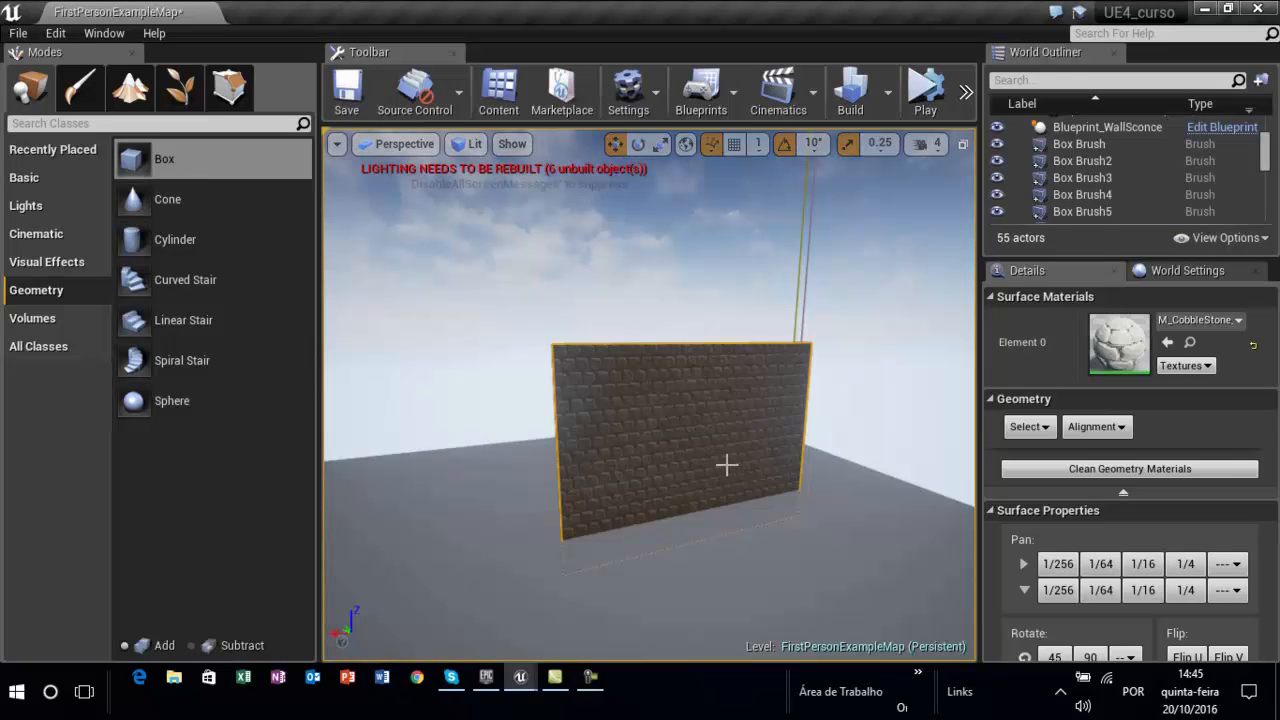
Duplicate the cobblestone wall brush and place the copy in front of the original.
click(649, 460)
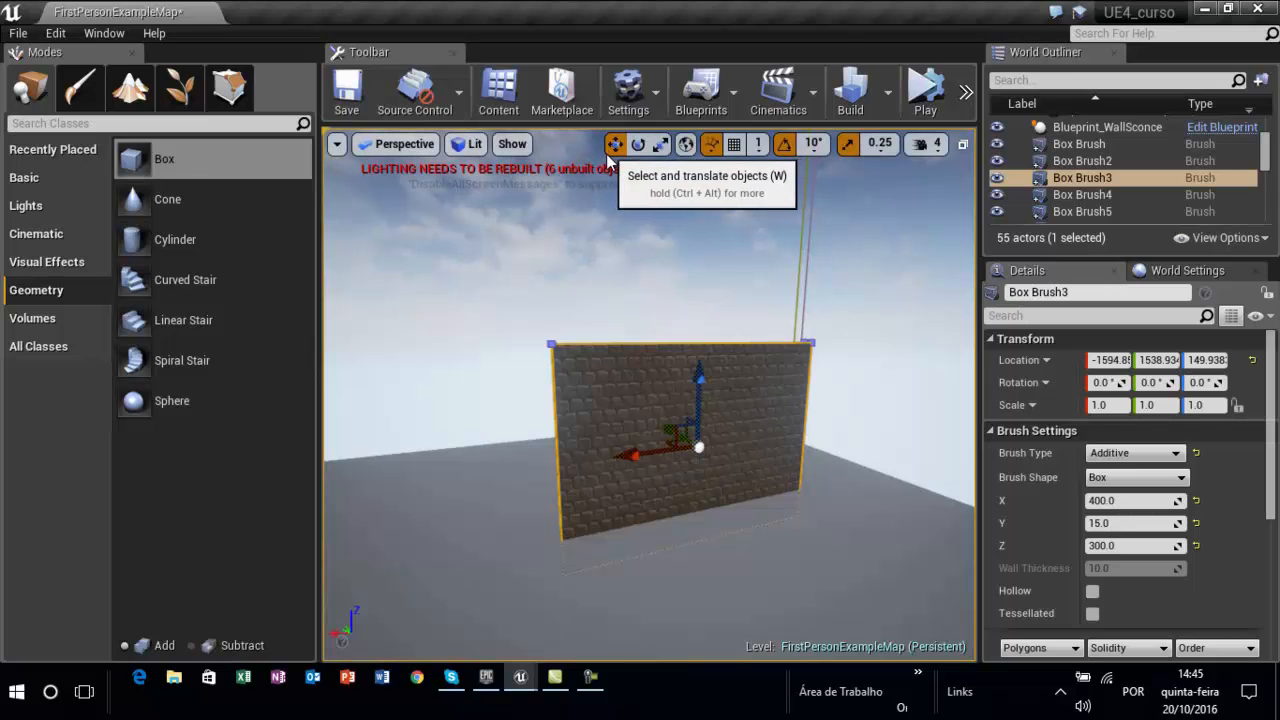
mouse_move(677, 437)
alt+mouse_down()
mouse_move(710, 475)
mouse_move(365, 545)
alt+mouse_up()
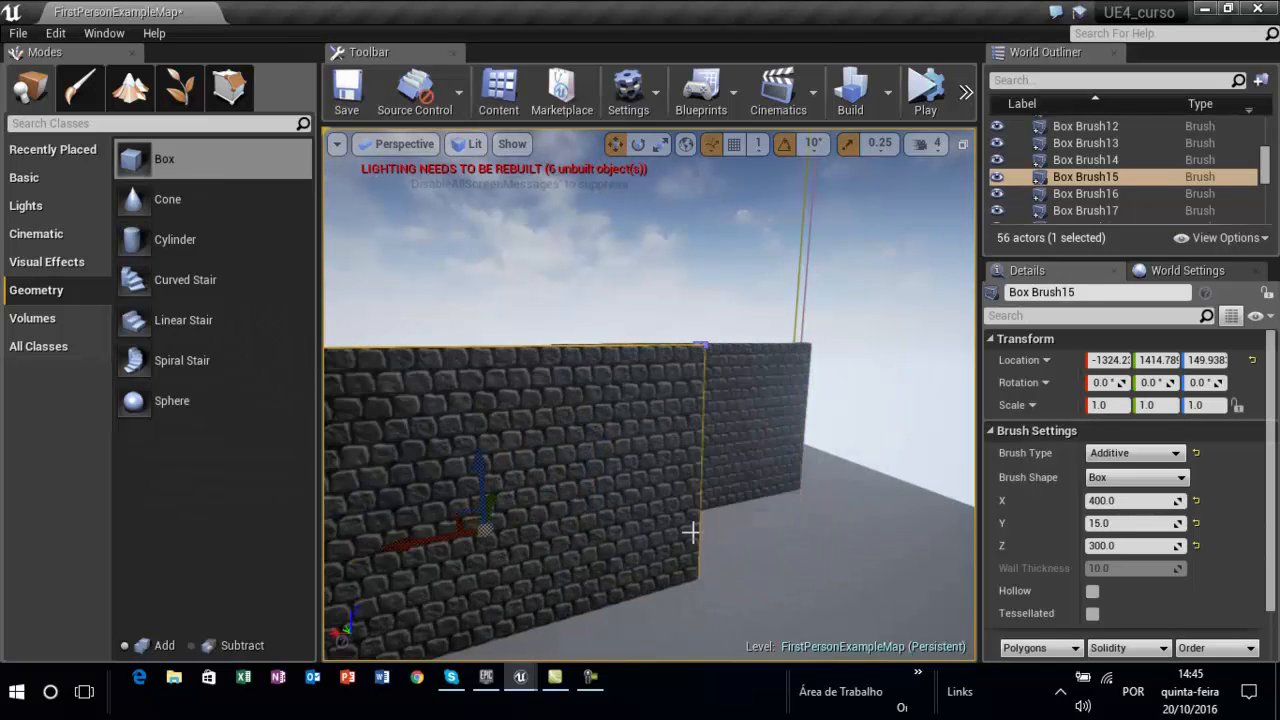
ctrl+click(760, 444)
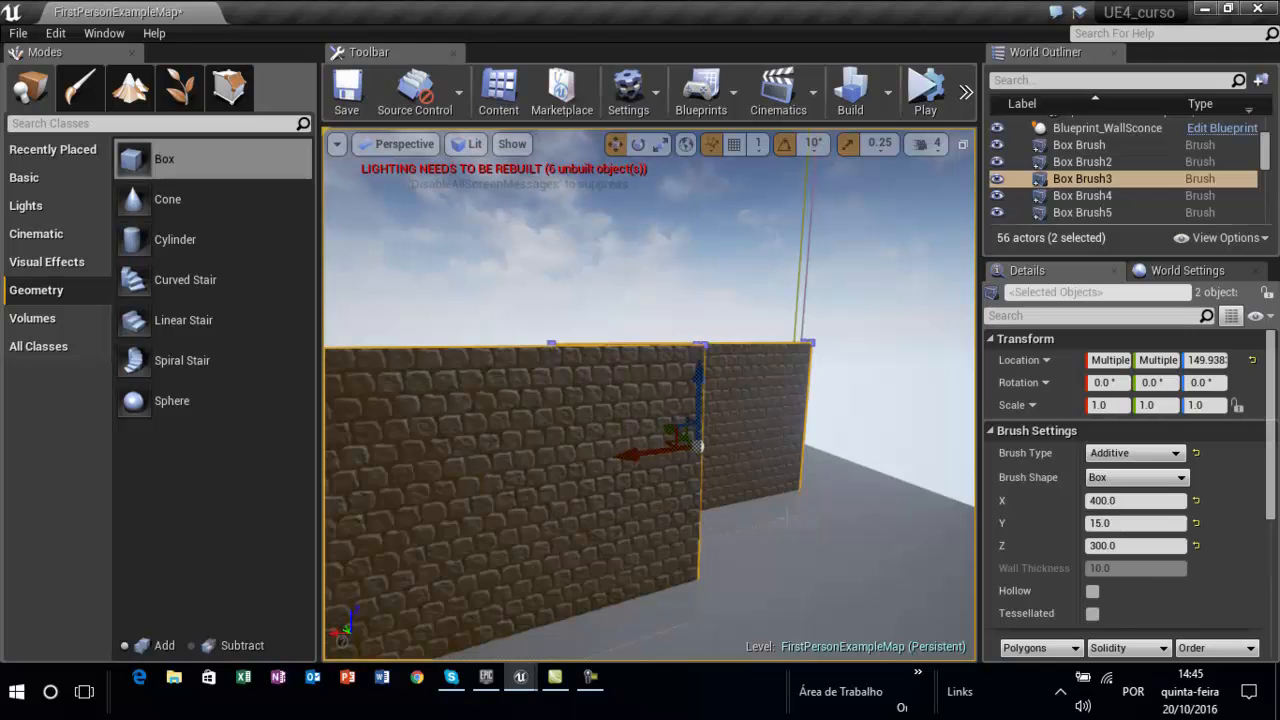
click(785, 517)
click(757, 404)
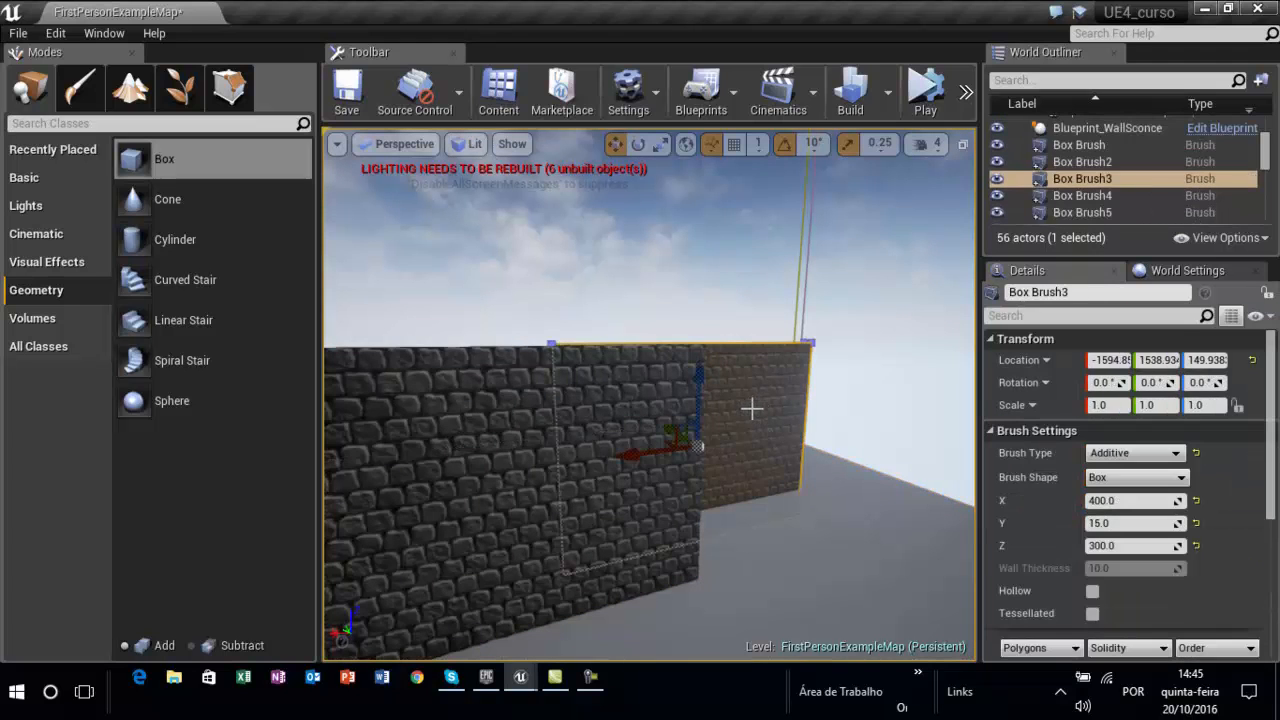
Rotate the duplicated wall 90 degrees around its vertical axis.
click(526, 427)
click(638, 144)
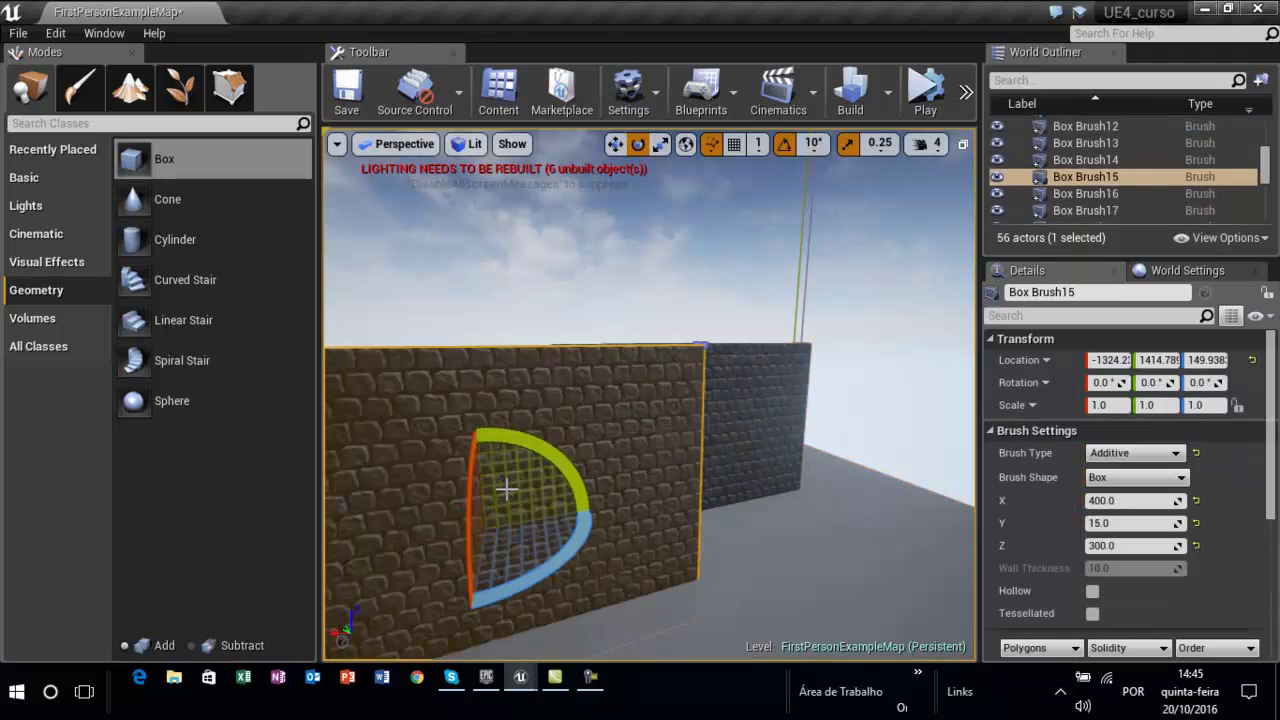
mouse_move(572, 549)
mouse_down()
mouse_move(494, 582)
mouse_move(252, 600)
mouse_up()
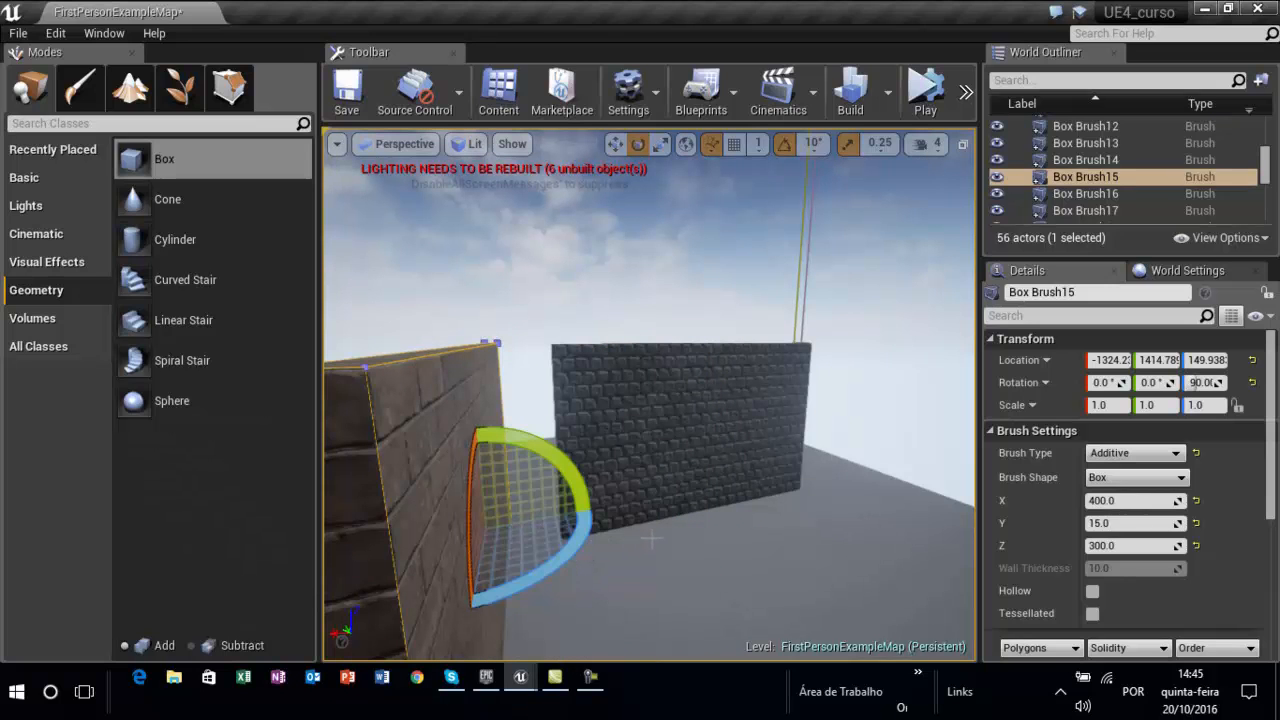
Move the rotated wall against the far end of the first wall so the two form a corner.
click(615, 143)
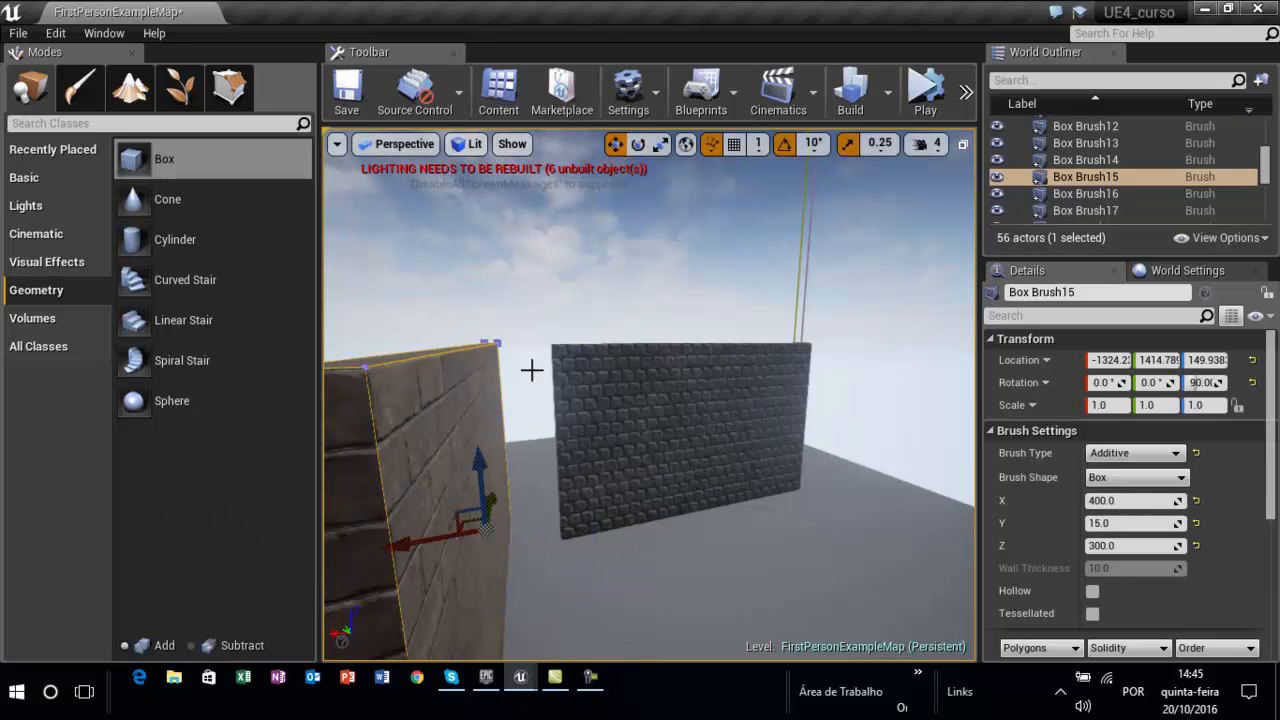
drag(436, 540, 834, 511)
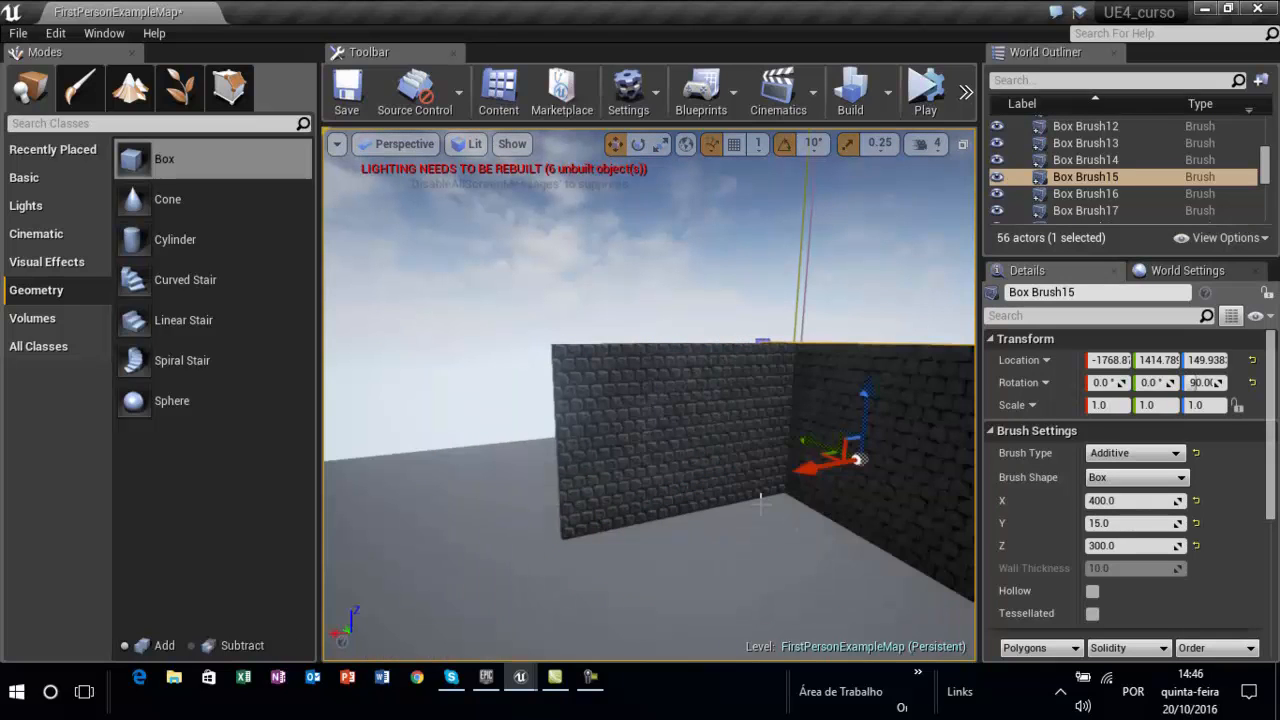
drag(808, 466, 830, 461)
drag(745, 470, 808, 502)
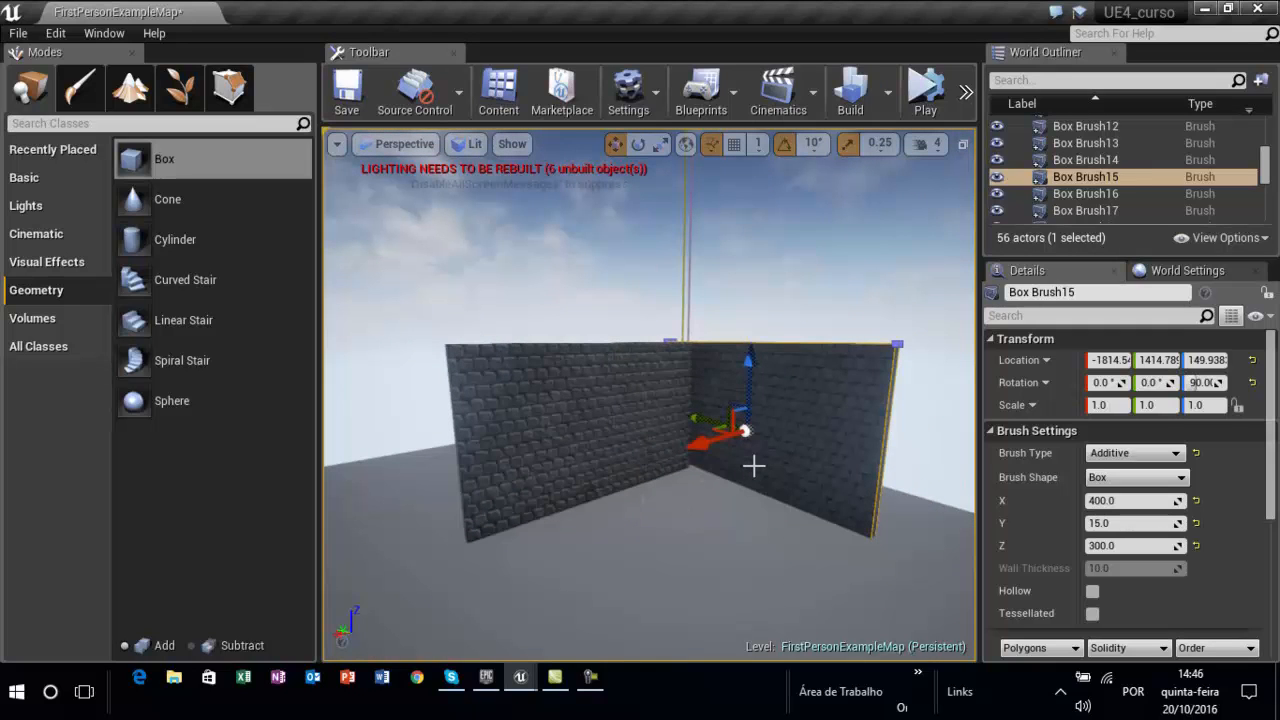
mouse_move(700, 420)
mouse_down()
mouse_move(737, 434)
mouse_move(726, 433)
mouse_up()
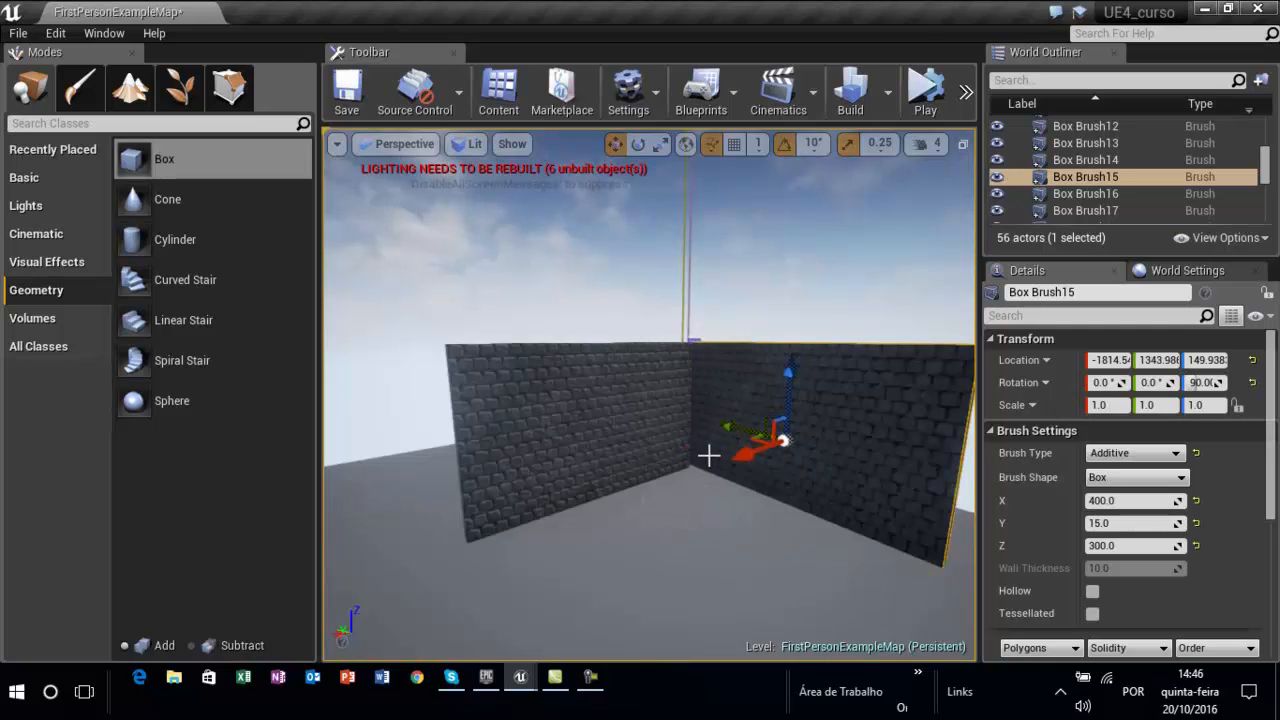
drag(634, 545, 644, 546)
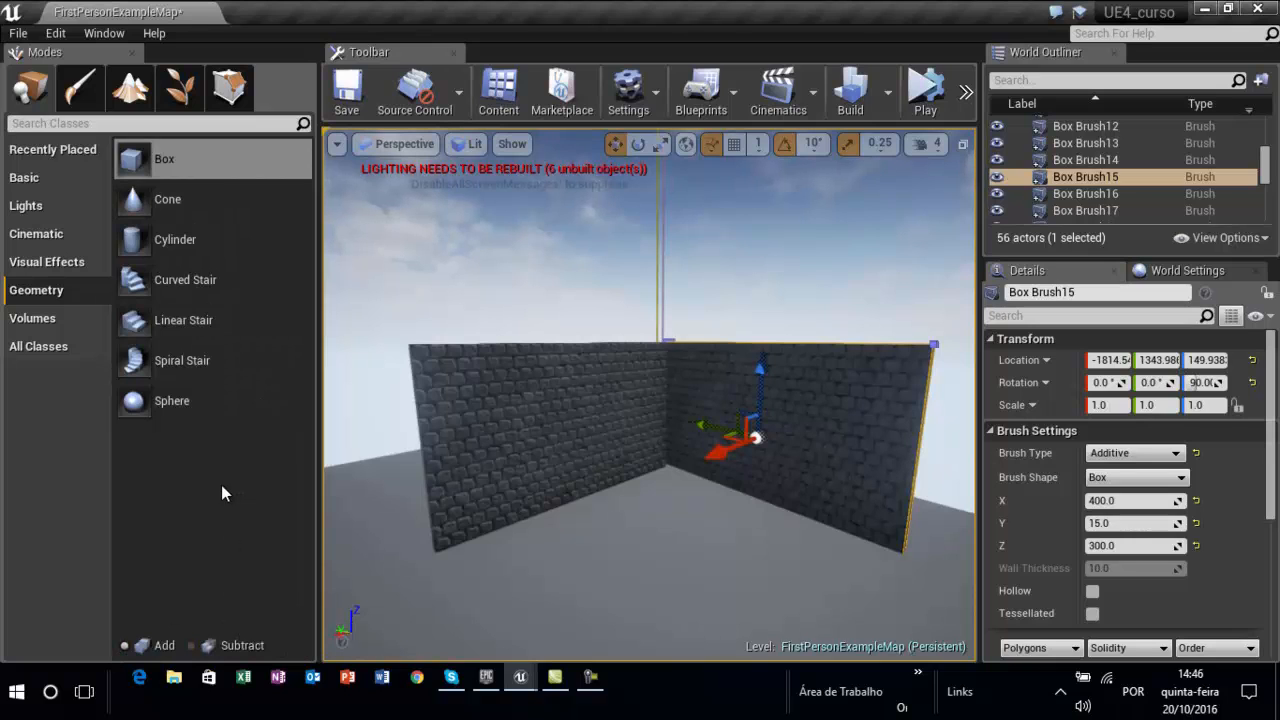
Place a subtractive cylinder brush near the corner of the two walls and set its sides to 30.
click(173, 242)
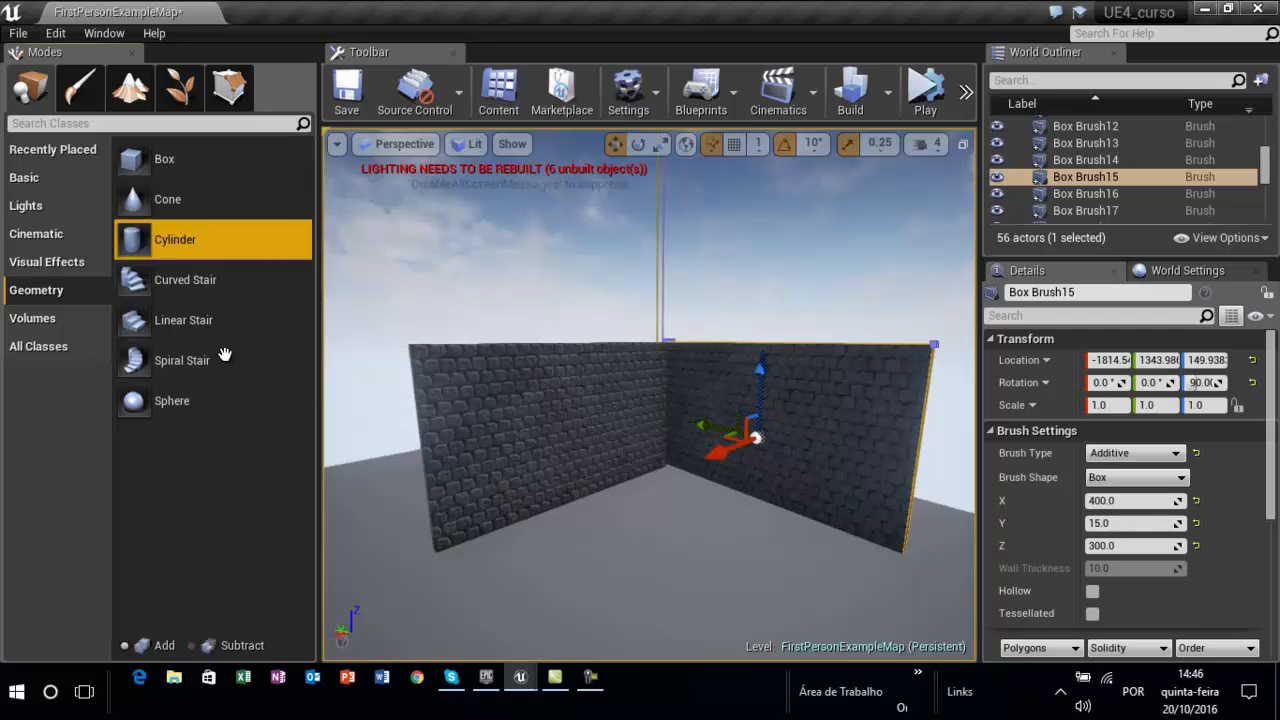
click(190, 648)
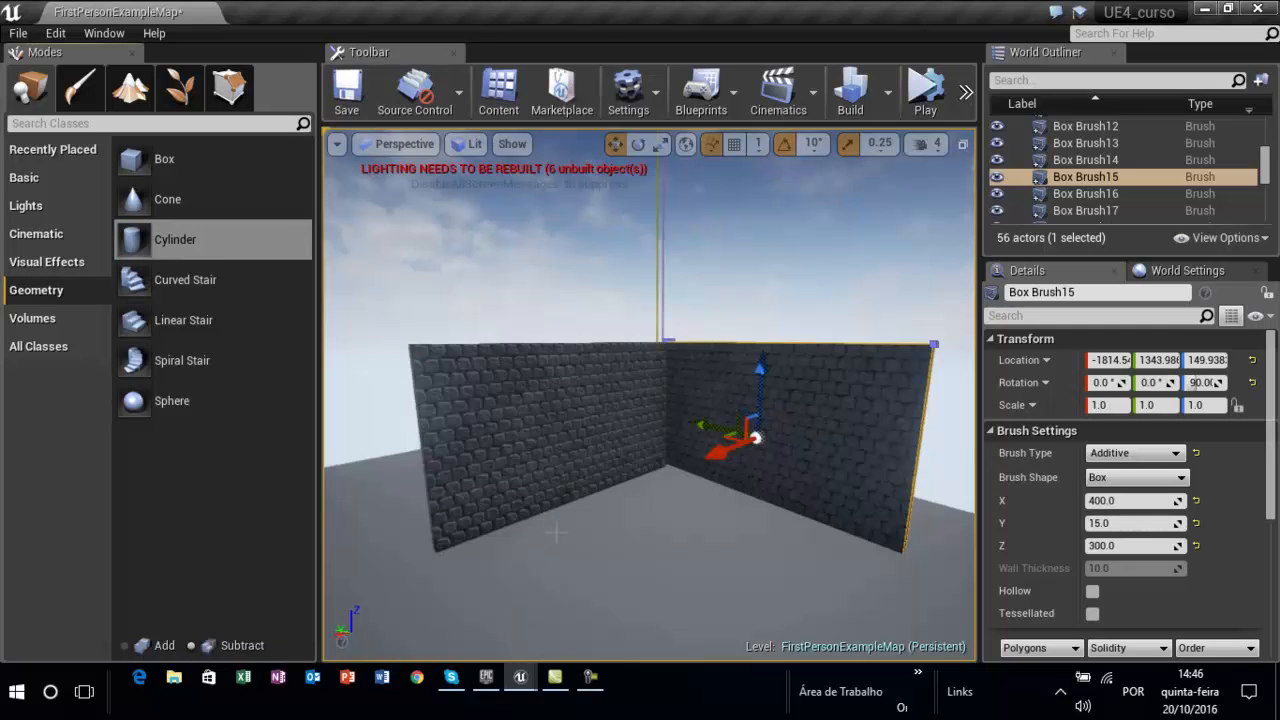
scroll(637, 500, up, 3)
drag(174, 243, 578, 511)
drag(569, 486, 569, 484)
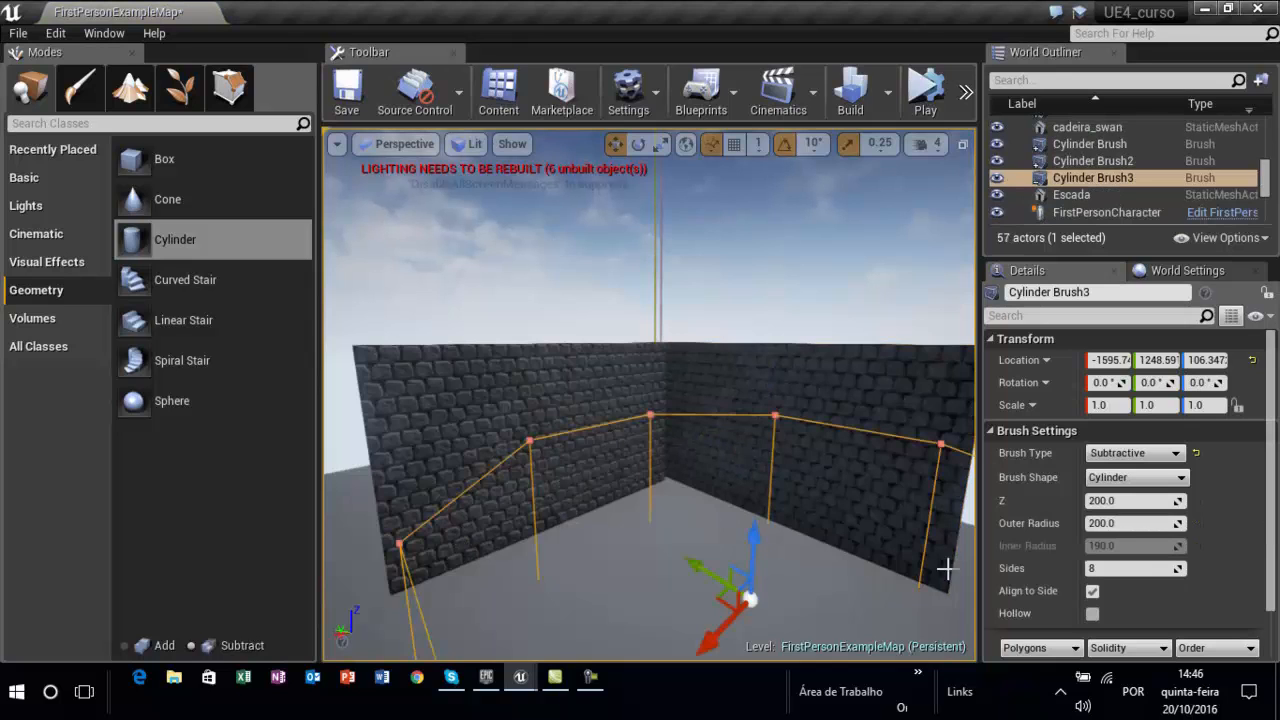
click(1136, 568)
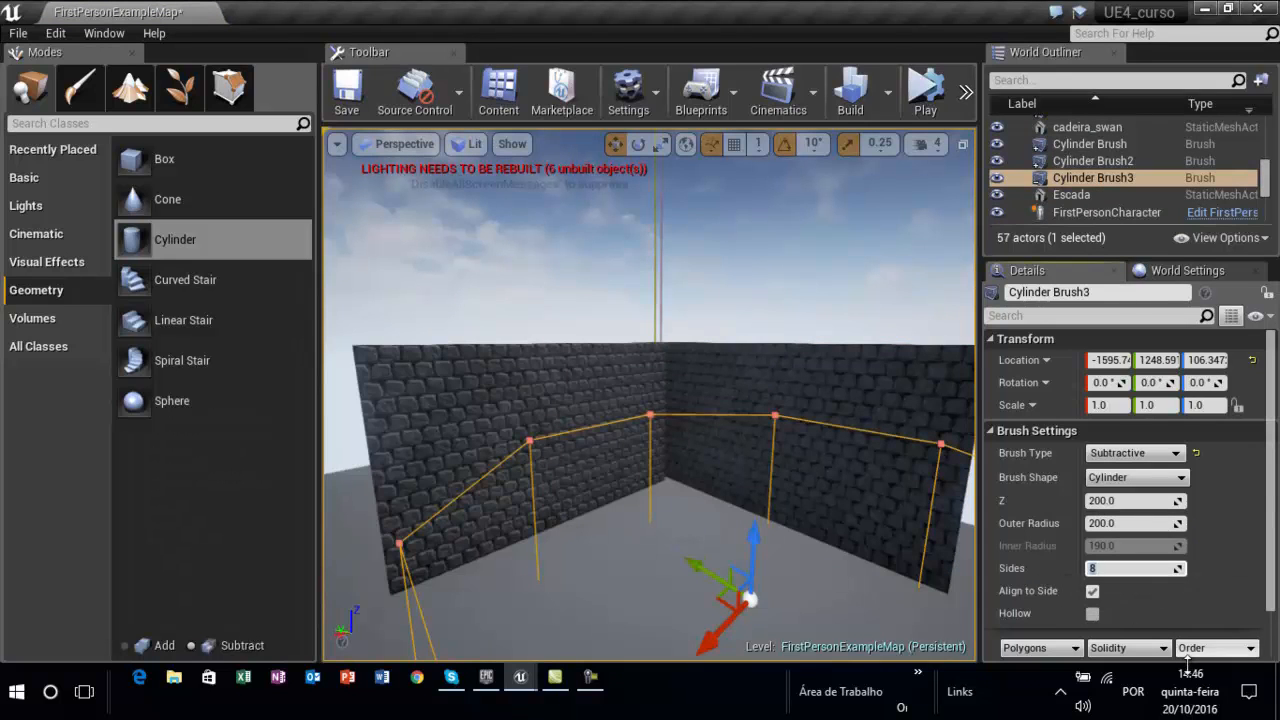
key(Return)
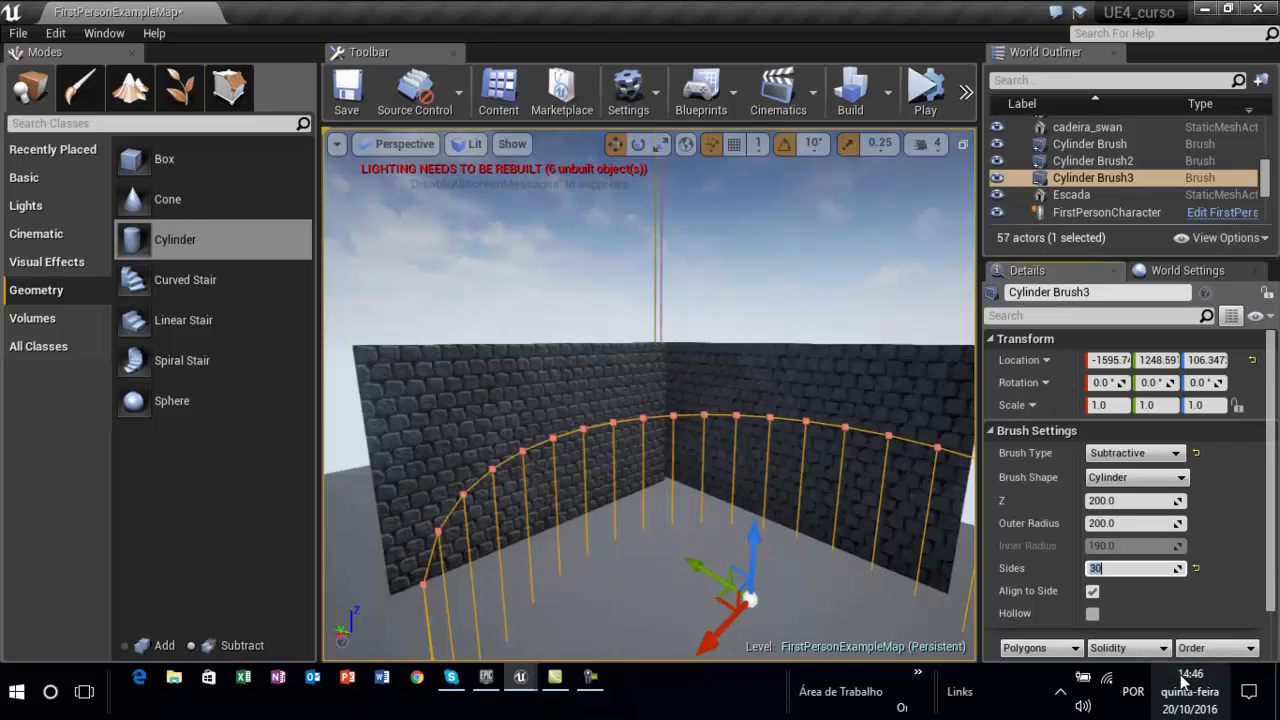
Set the subtractive cylinder brush's outer radius to 50 and lay it on its side by rotating it -90 degrees around X.
click(1120, 523)
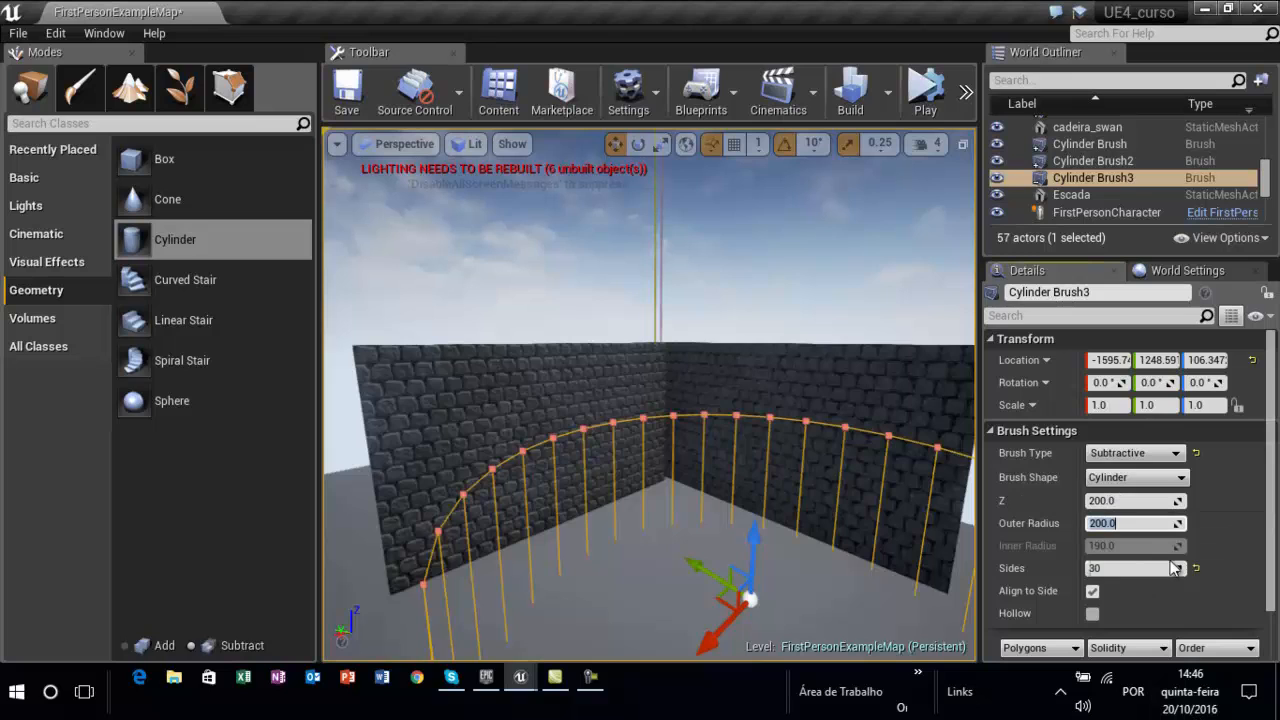
text(10)
key(BackSpace)
key(BackSpace)
text(50)
key(Return)
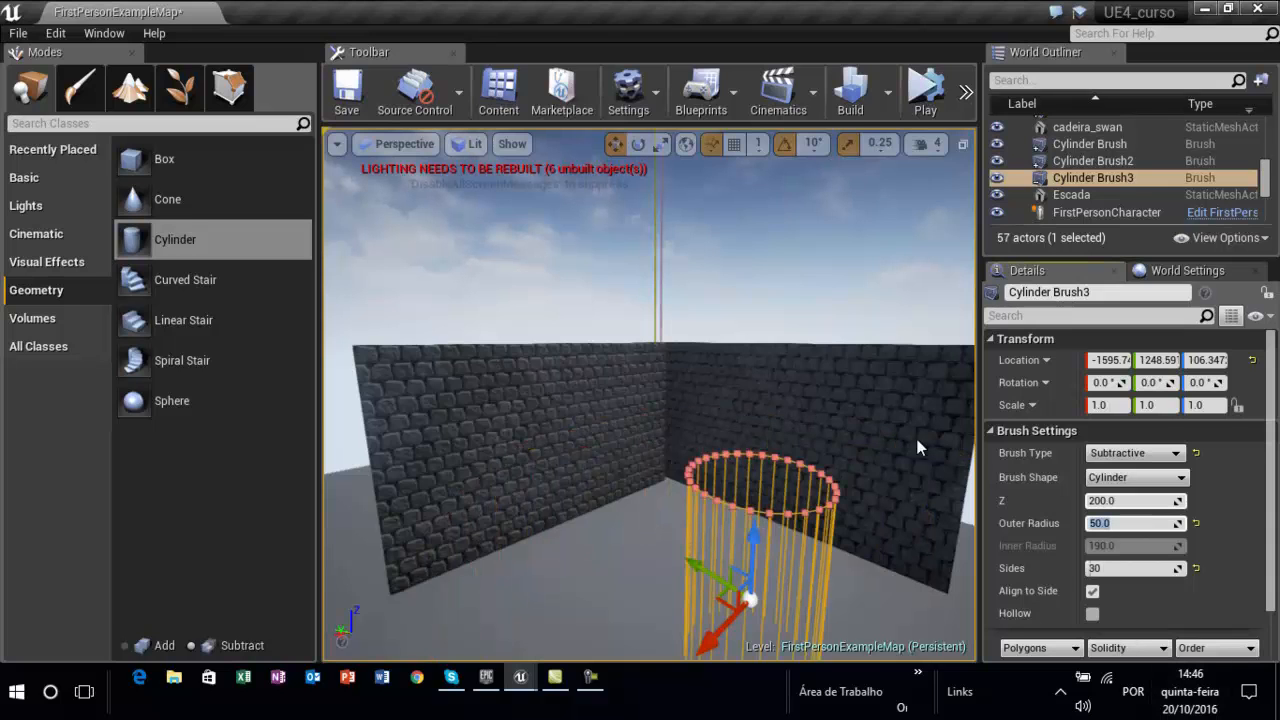
click(638, 144)
drag(760, 492, 870, 719)
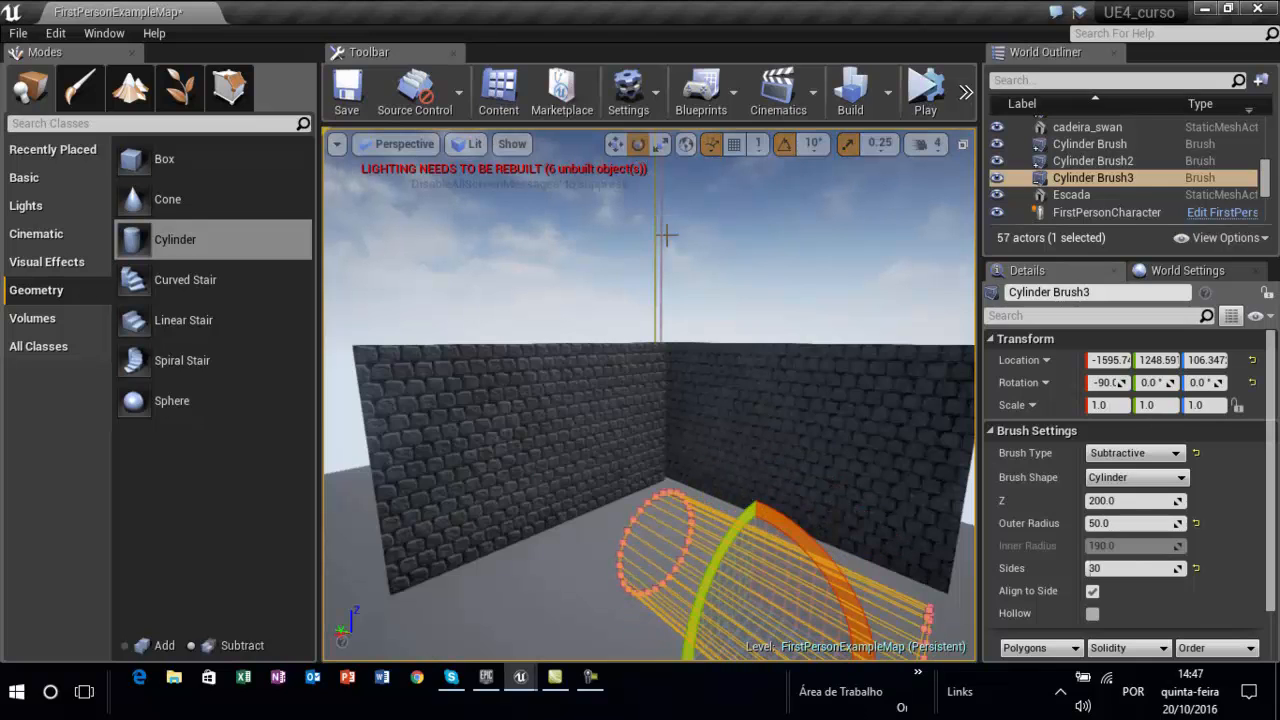
Move the lying cylinder brush into the wall facing it, above the floor, so it cuts a round hole through.
click(615, 144)
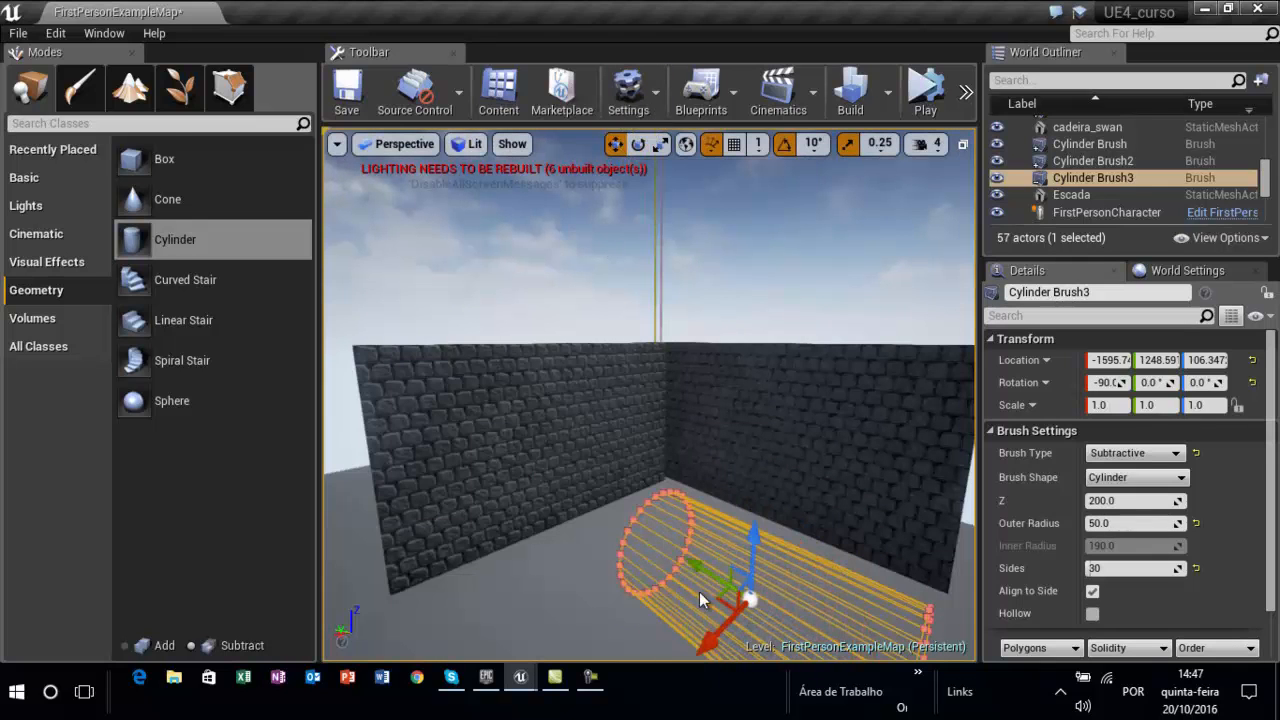
drag(705, 570, 534, 474)
drag(542, 430, 542, 383)
mouse_move(471, 434)
mouse_down()
mouse_move(503, 434)
mouse_move(417, 446)
mouse_move(480, 485)
mouse_up()
drag(414, 449, 460, 450)
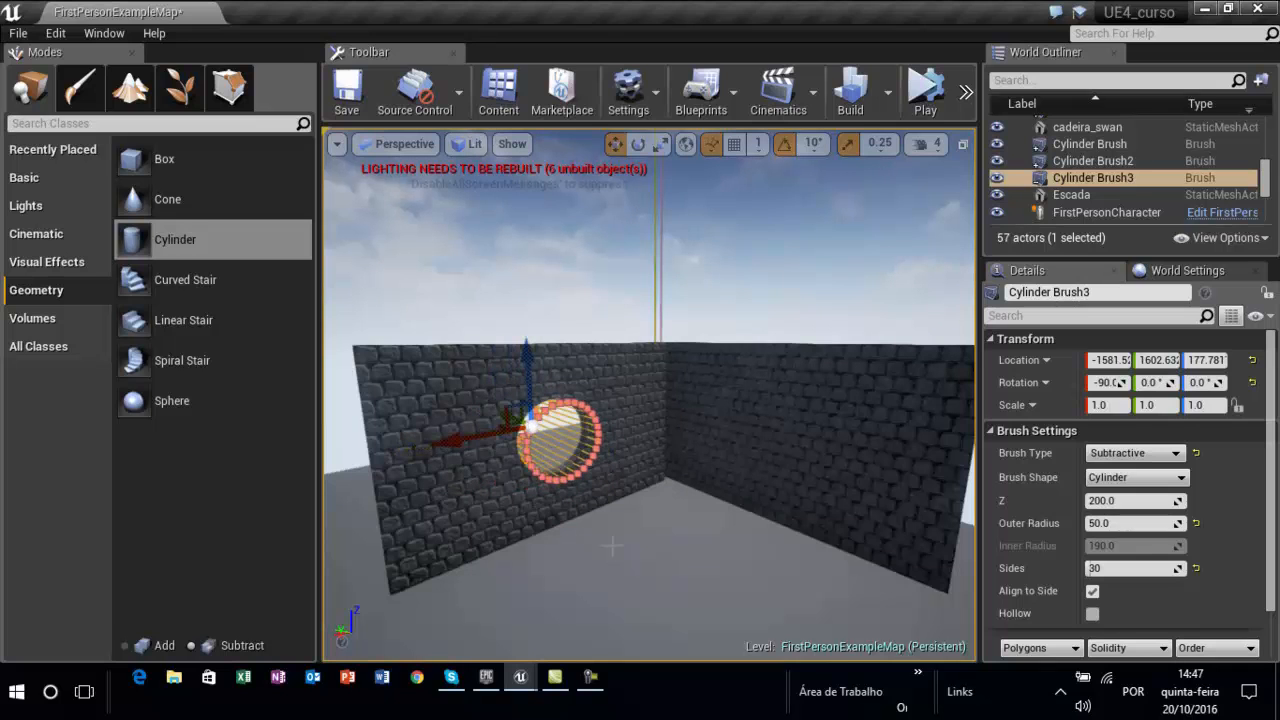
click(612, 545)
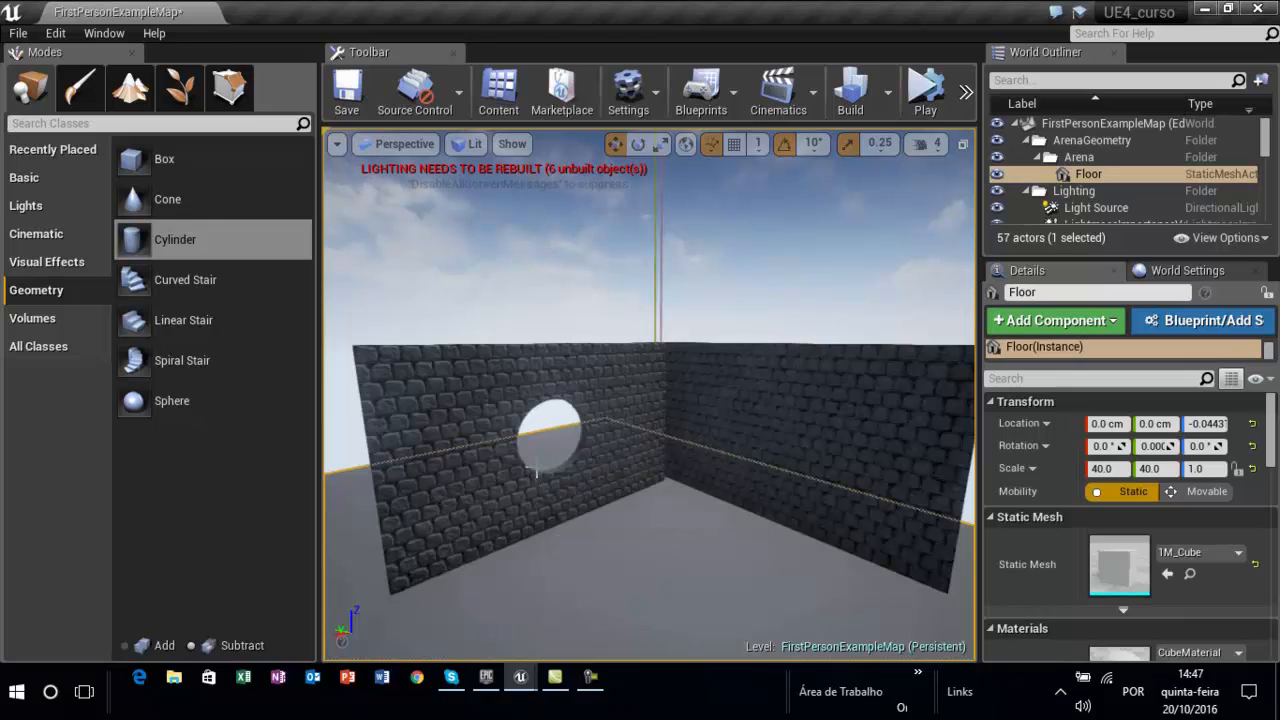
click(521, 453)
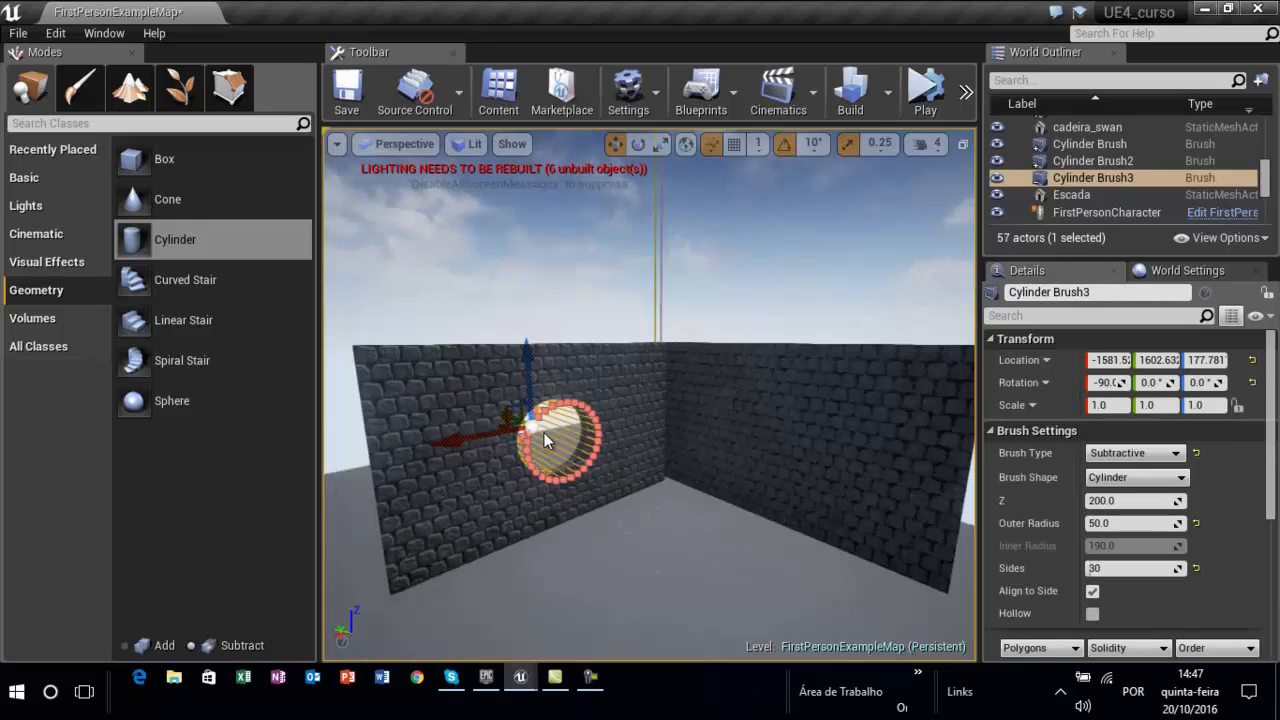
click(485, 536)
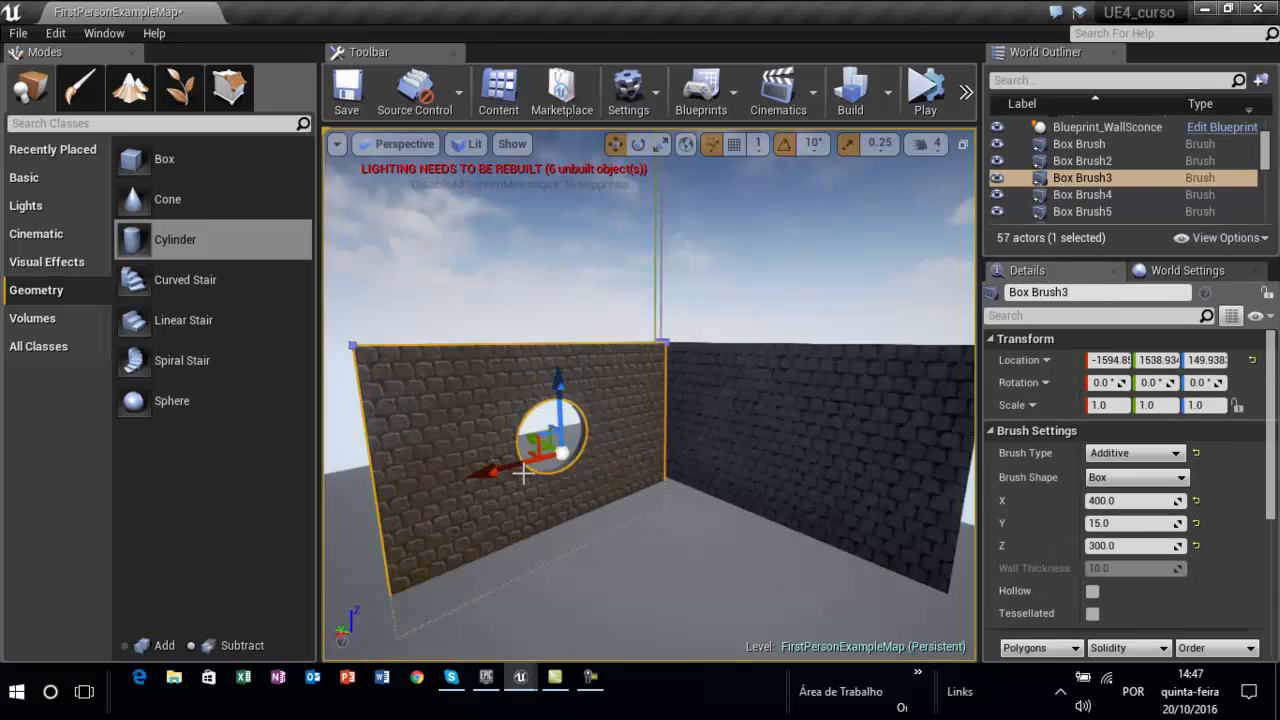
click(557, 577)
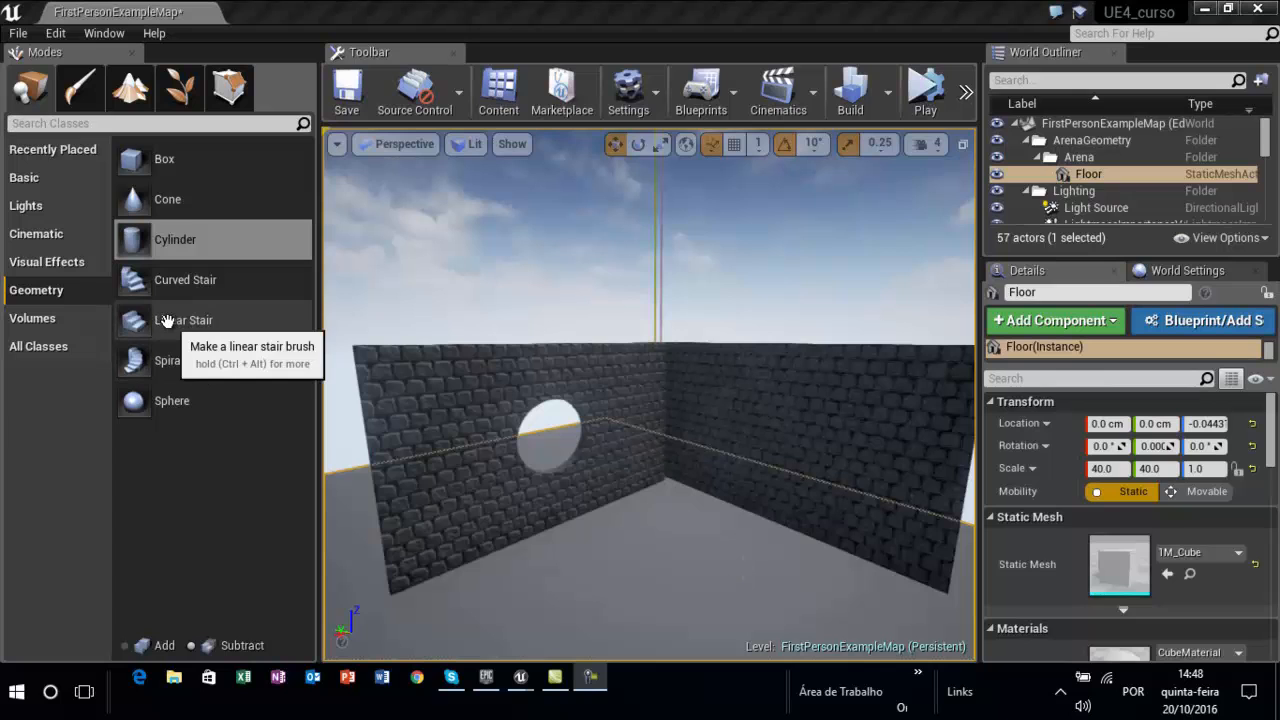
Place a subtractive linear stair brush in front of the walls and rotate it 90 degrees around its vertical axis.
mouse_move(172, 331)
mouse_down()
mouse_move(271, 337)
mouse_move(457, 430)
mouse_move(540, 450)
mouse_up()
drag(664, 502, 770, 540)
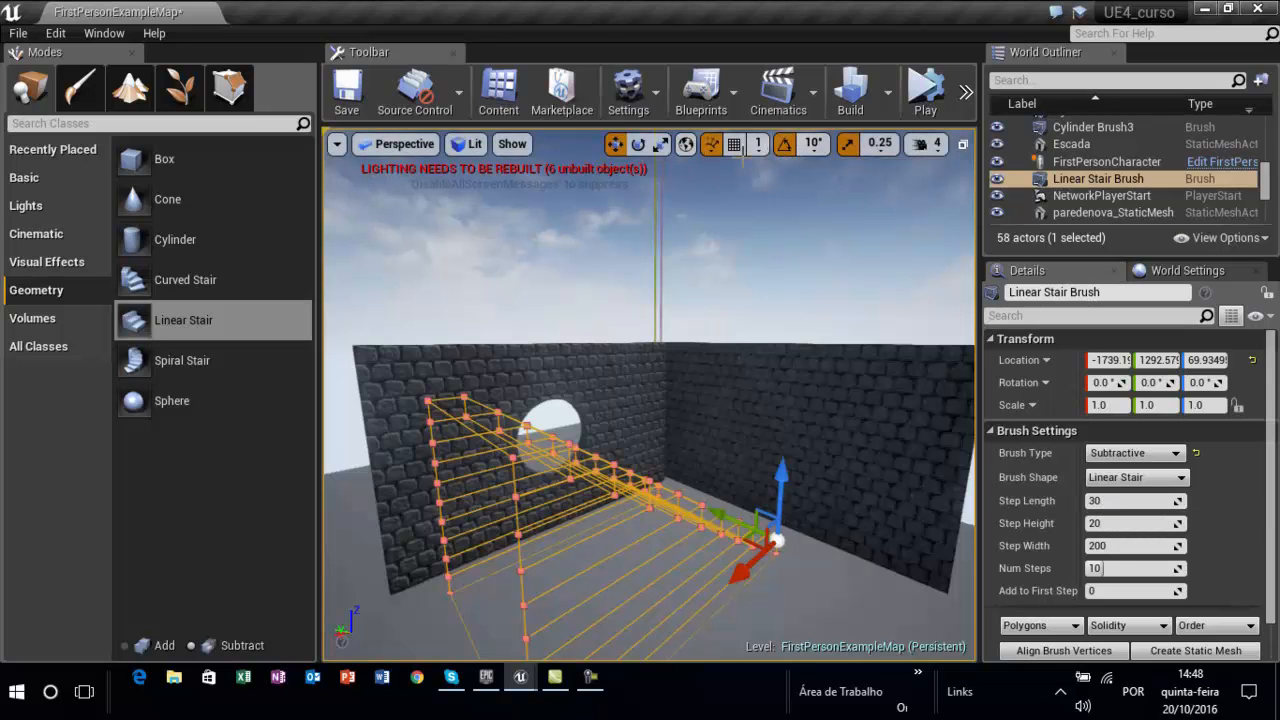
click(638, 143)
mouse_move(851, 627)
mouse_down()
mouse_move(700, 612)
mouse_move(665, 559)
mouse_move(643, 460)
mouse_up()
drag(631, 376, 619, 306)
drag(616, 220, 520, 160)
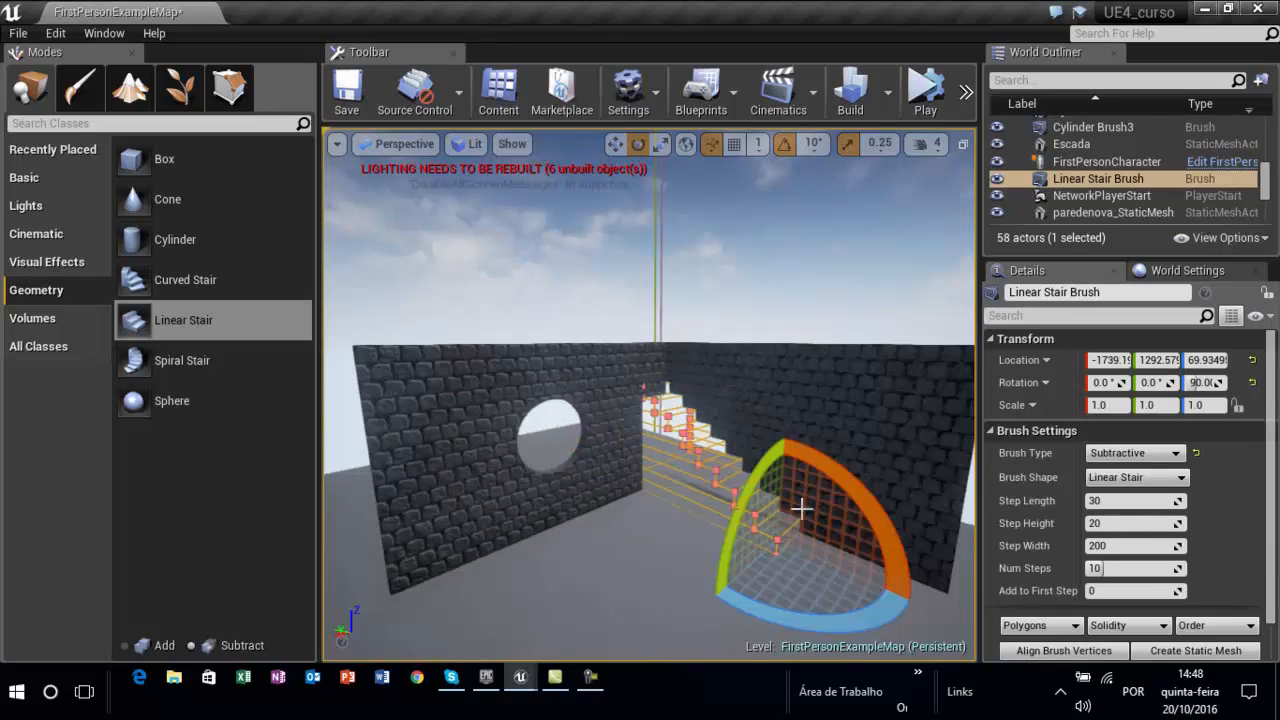
Switch geometry placement to additive mode and move the stair brush clear of the walls, in front of their corner.
click(122, 646)
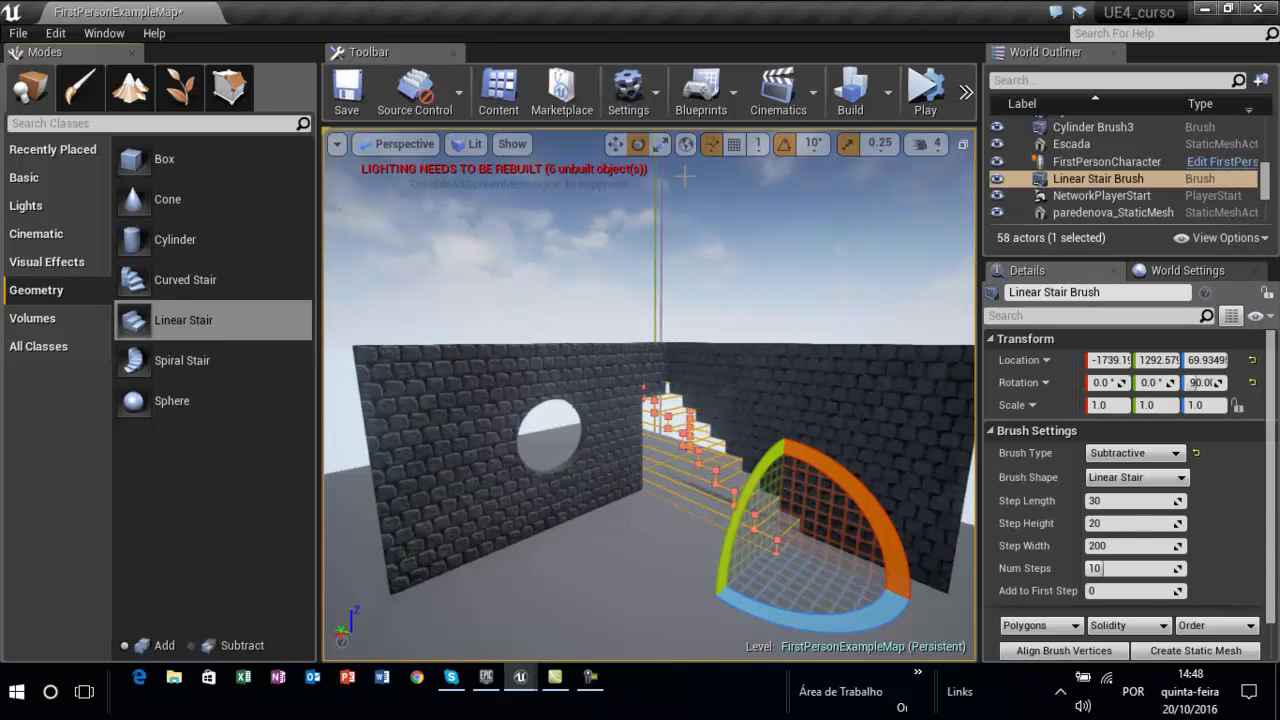
click(615, 143)
mouse_move(730, 582)
mouse_down()
mouse_move(690, 604)
mouse_move(672, 640)
mouse_move(668, 574)
mouse_move(766, 627)
mouse_up()
right_click(713, 564)
right_click(711, 564)
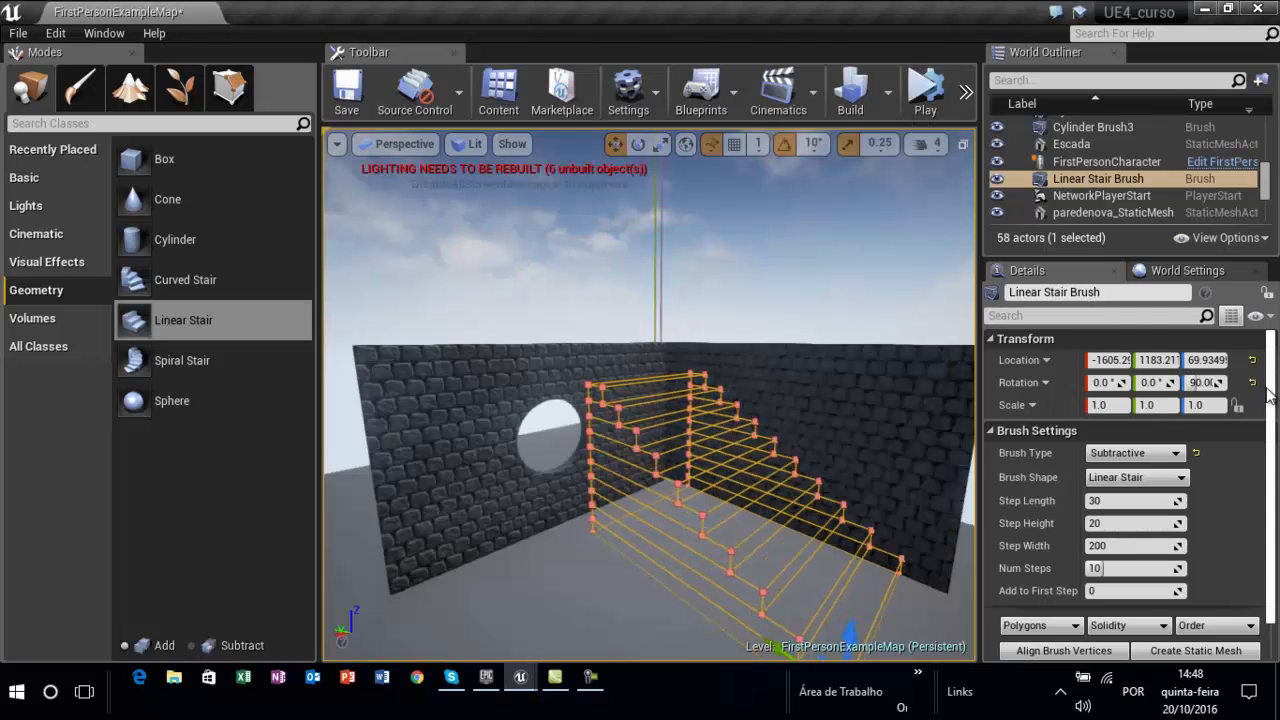
Change the linear stair brush's type to Additive.
scroll(1258, 445, down, 2)
click(1135, 413)
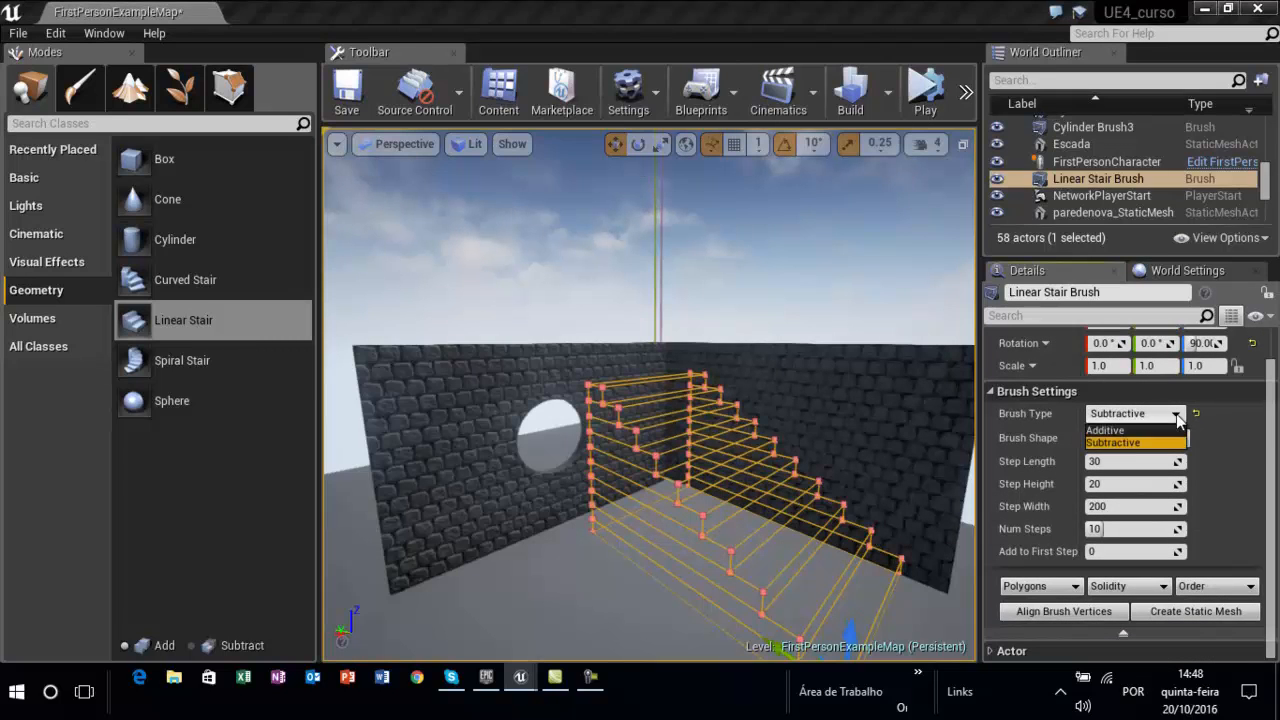
click(1135, 437)
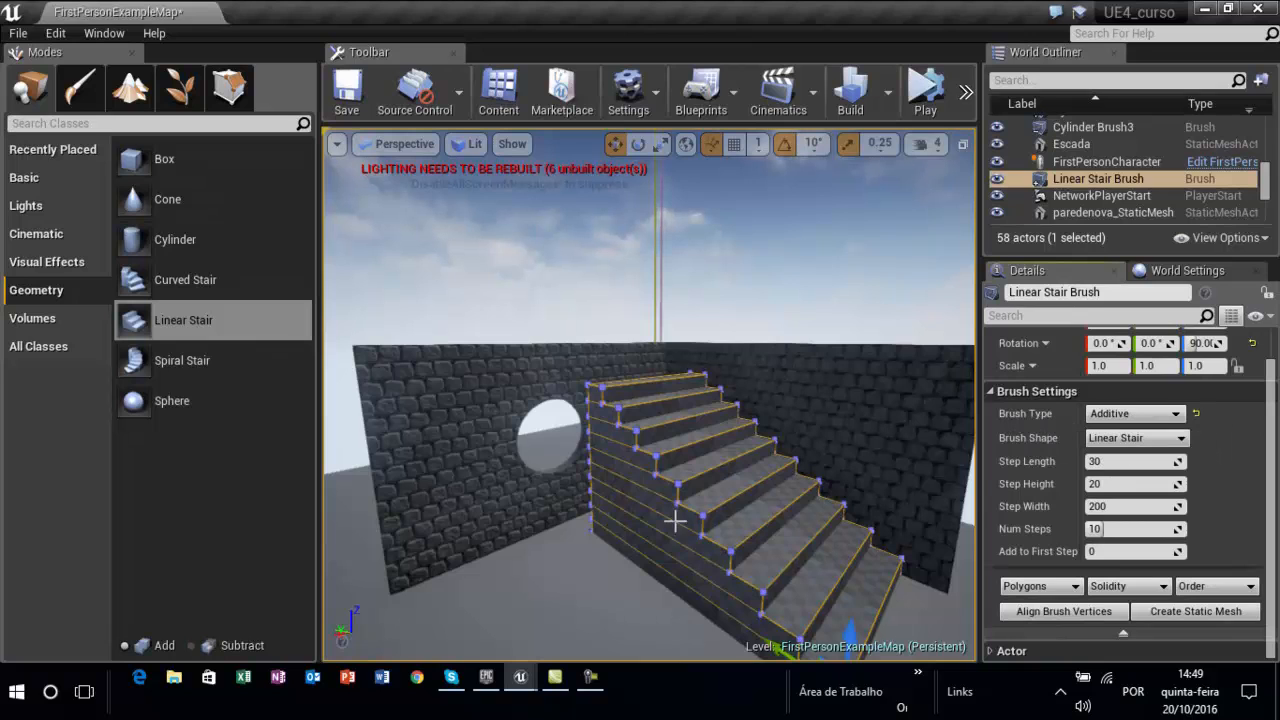
click(626, 584)
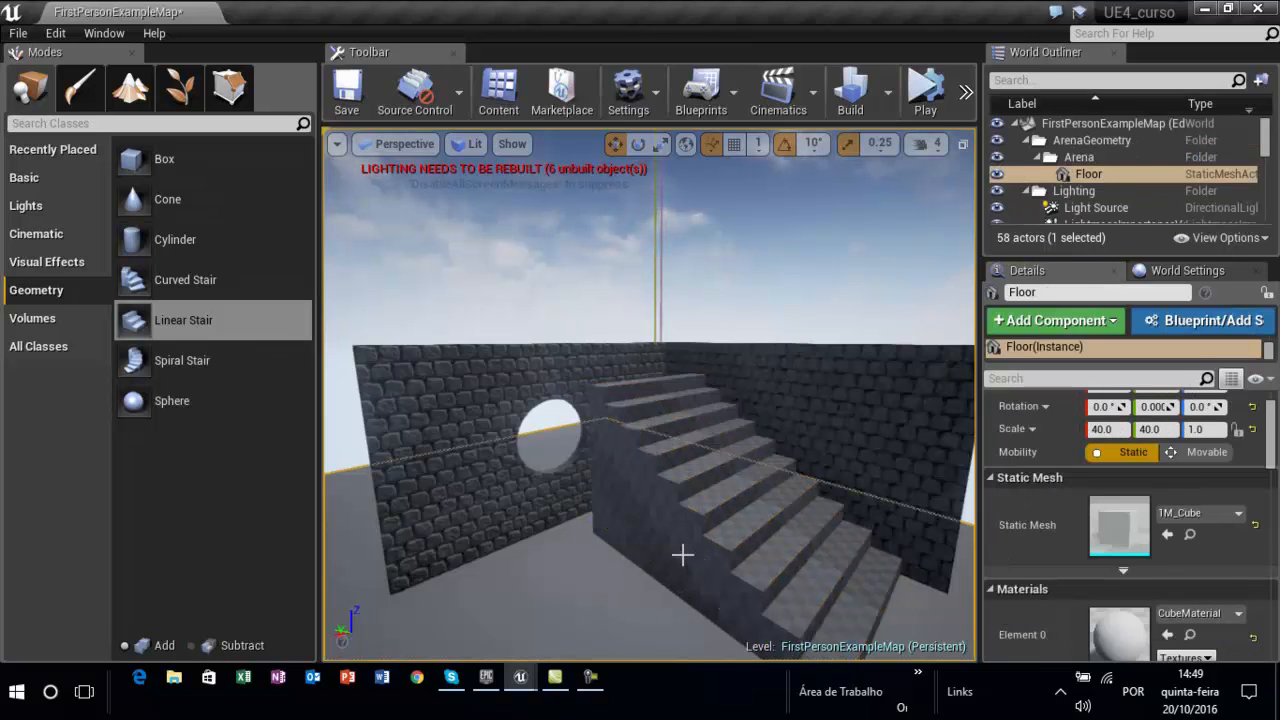
Try the linear stair with 20 steps, a step length of 22 and a step height of 27.
click(682, 555)
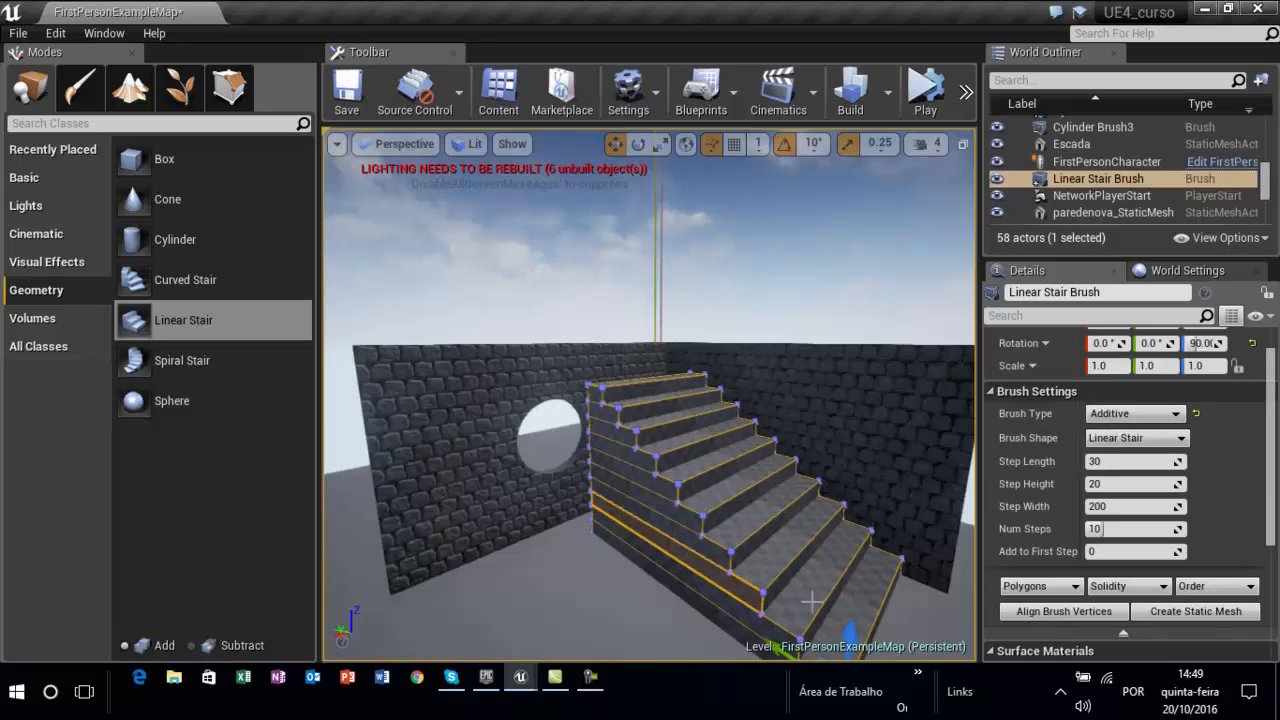
mouse_move(1174, 529)
mouse_down()
mouse_move(1210, 529)
mouse_move(1186, 529)
mouse_up()
mouse_move(1184, 461)
mouse_down()
mouse_move(1233, 470)
mouse_move(1187, 468)
mouse_up()
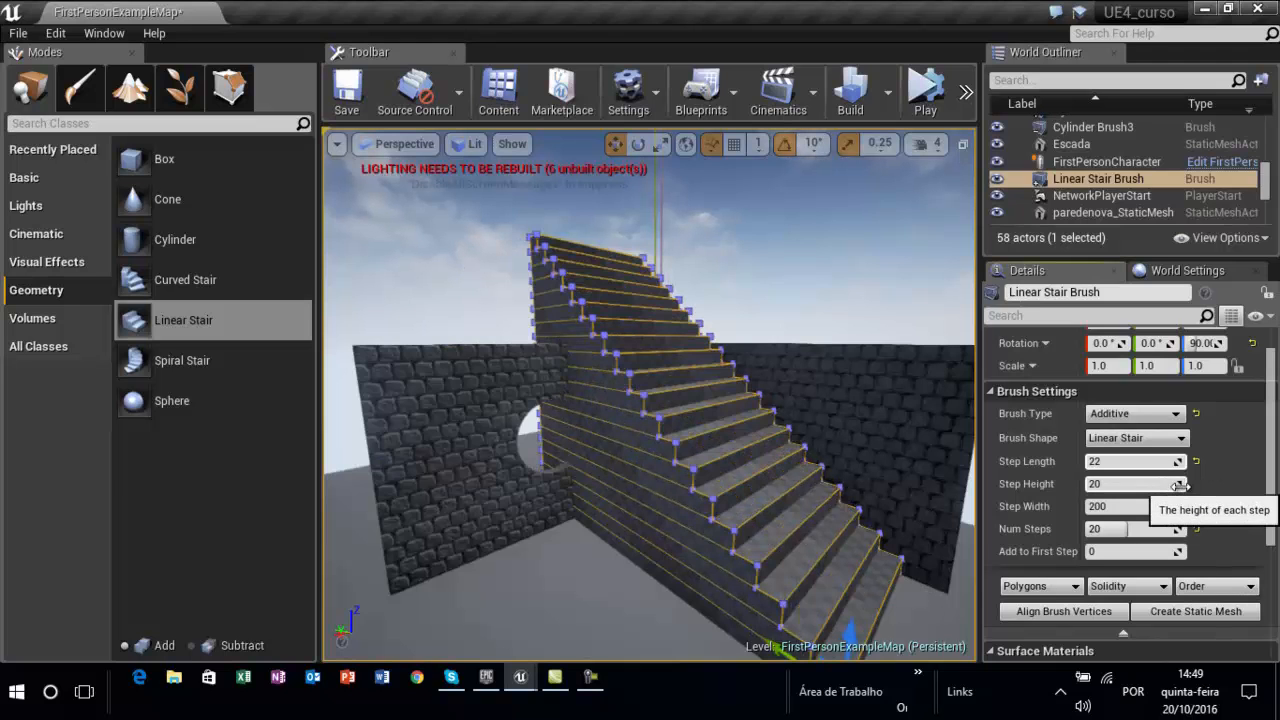
drag(1180, 484, 1208, 484)
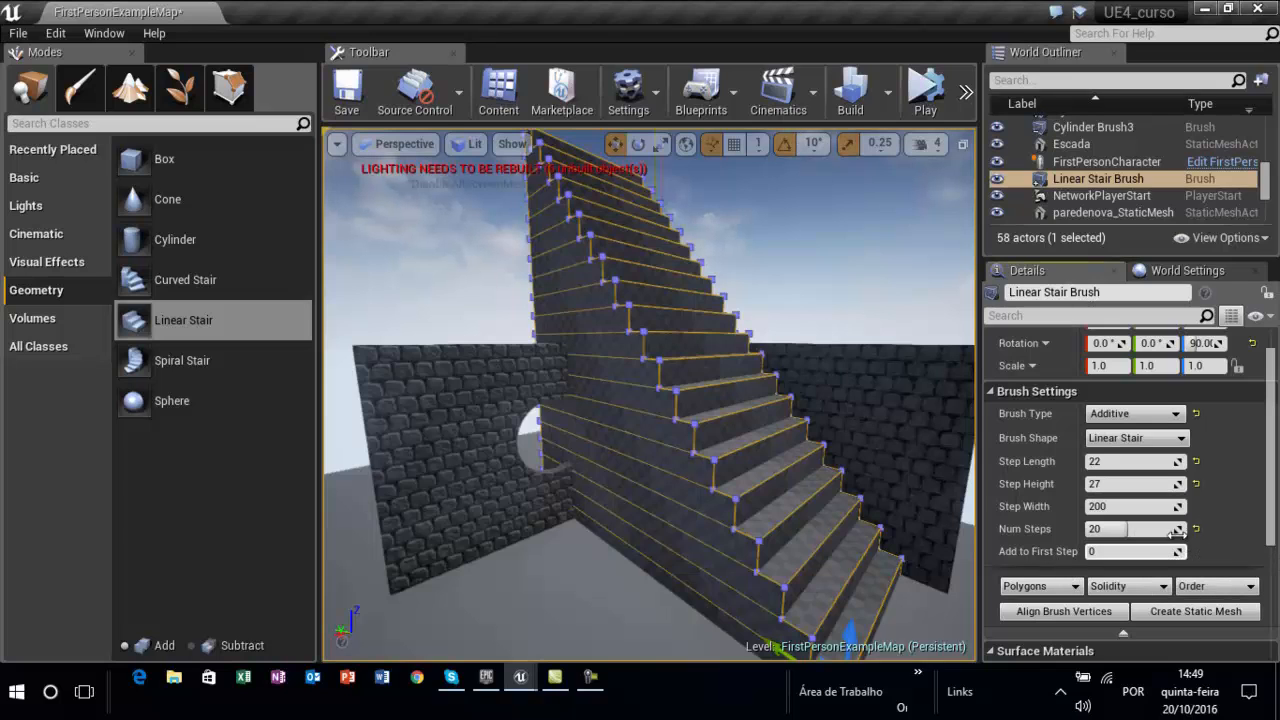
scroll(1252, 583, down, 3)
scroll(1252, 583, down, 3)
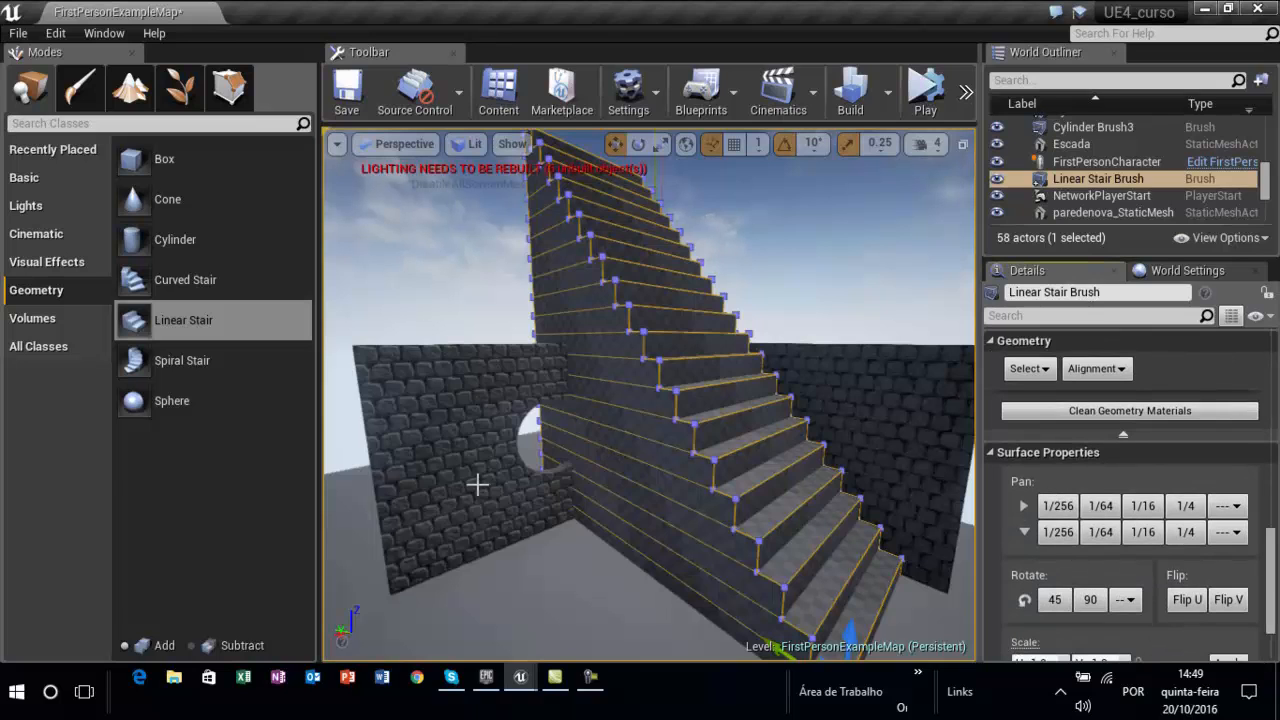
drag(1272, 608, 1274, 400)
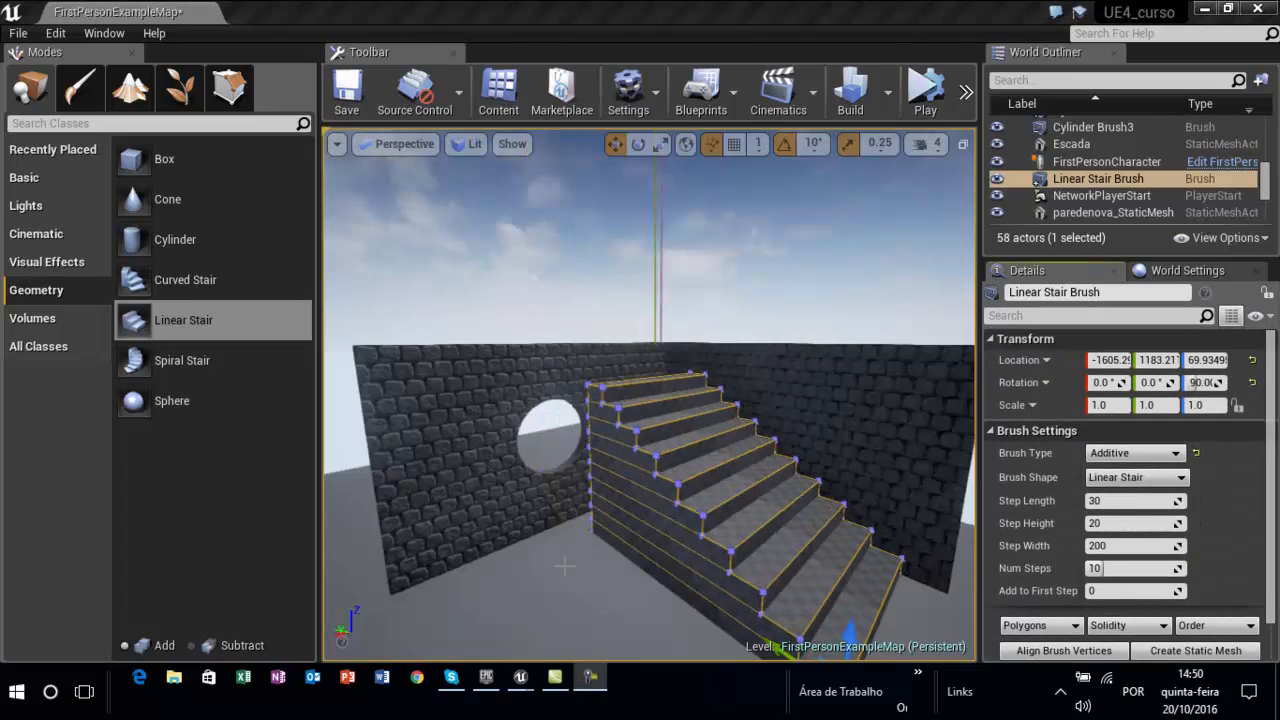
click(565, 567)
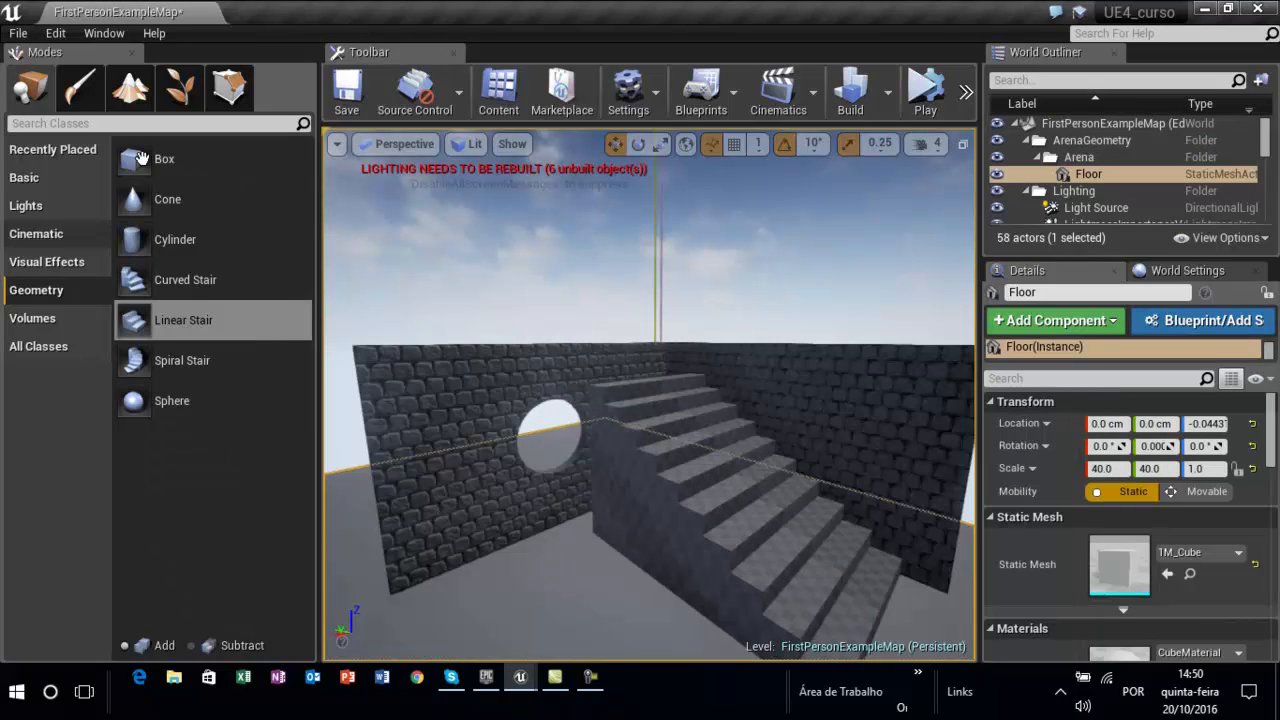
Set the linear stair brush's step width to 100.
click(658, 505)
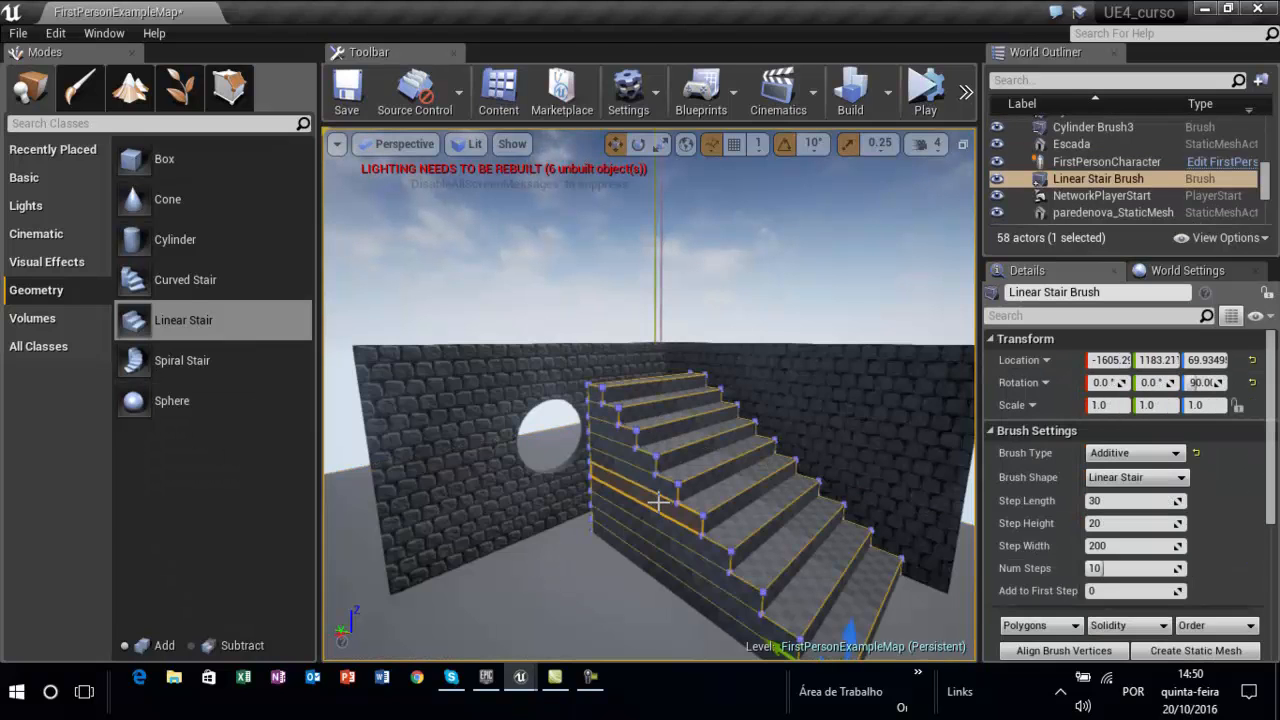
mouse_move(1270, 430)
mouse_down()
mouse_move(1270, 458)
mouse_move(1270, 428)
mouse_up()
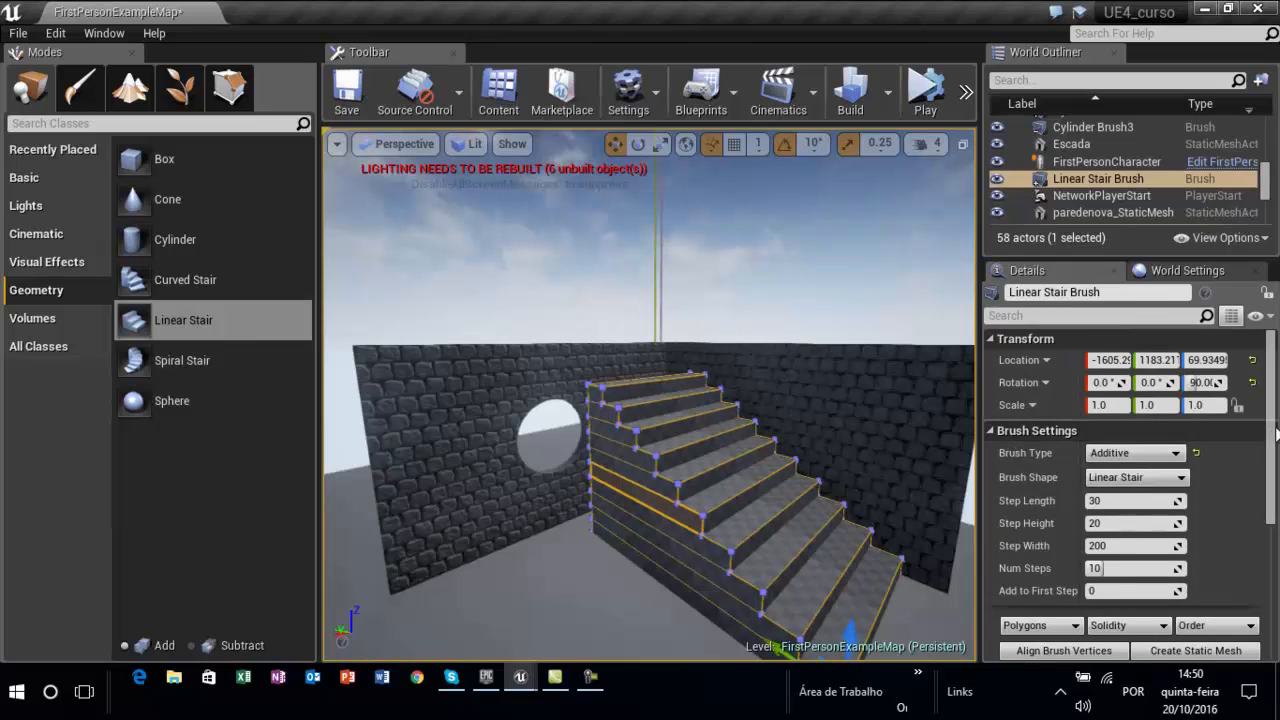
drag(1270, 435, 1261, 602)
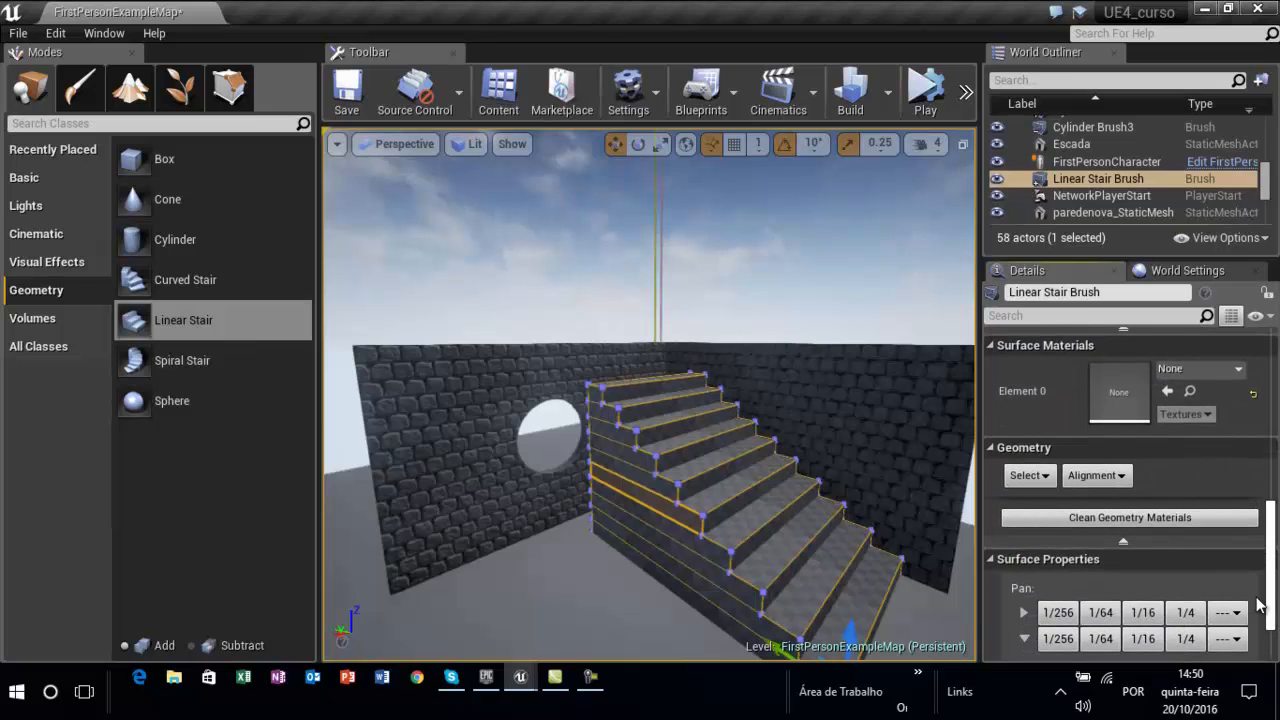
mouse_move(1272, 521)
mouse_down()
mouse_move(1274, 662)
mouse_move(1273, 350)
mouse_up()
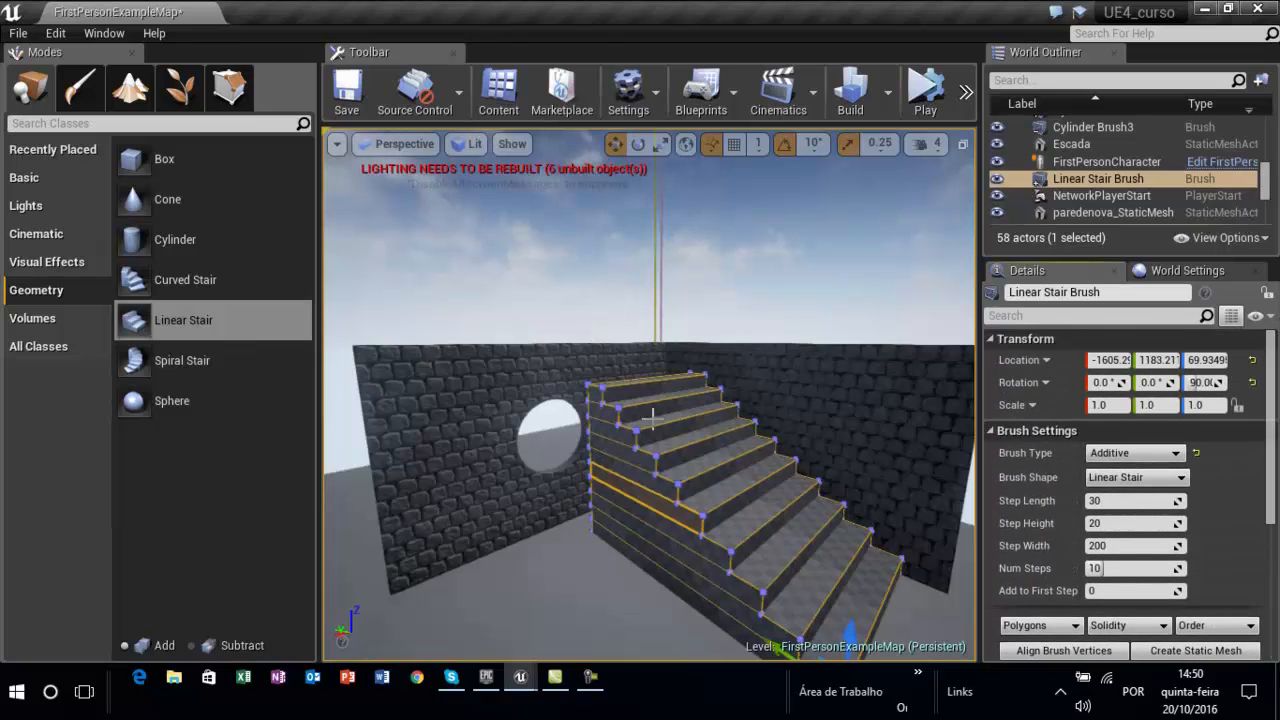
click(1110, 500)
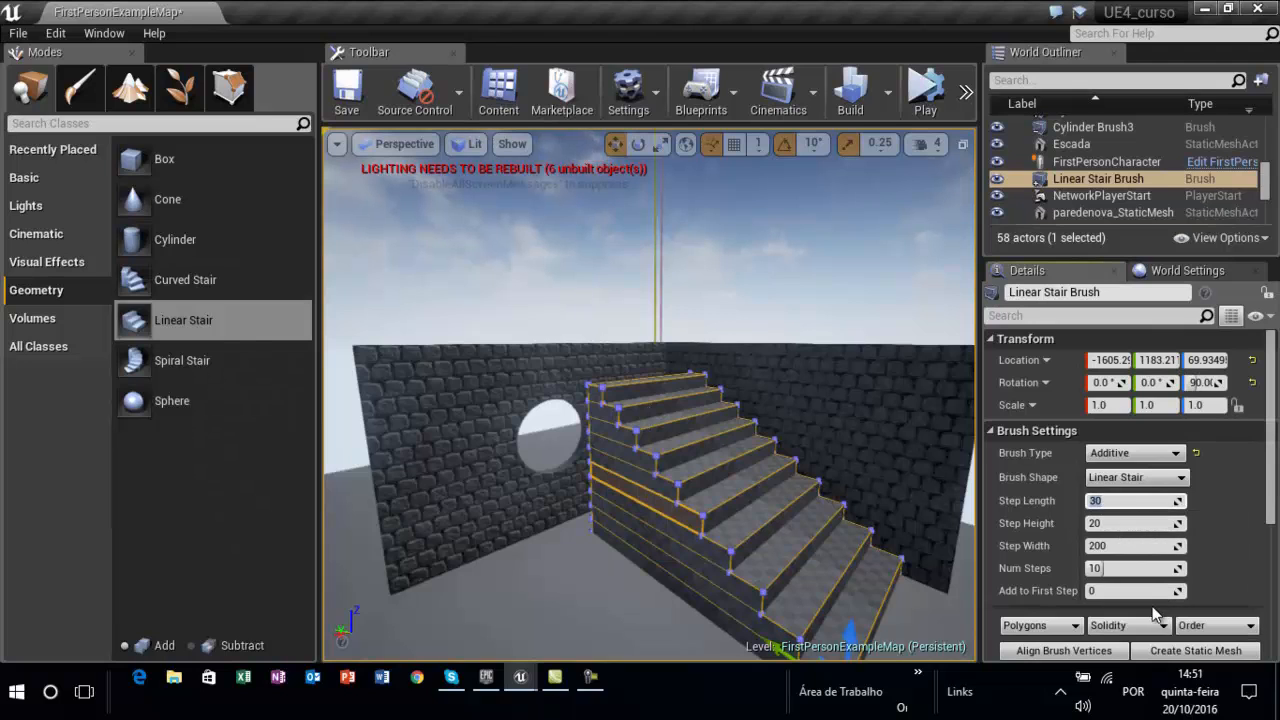
click(1115, 546)
text(100)
key(Return)
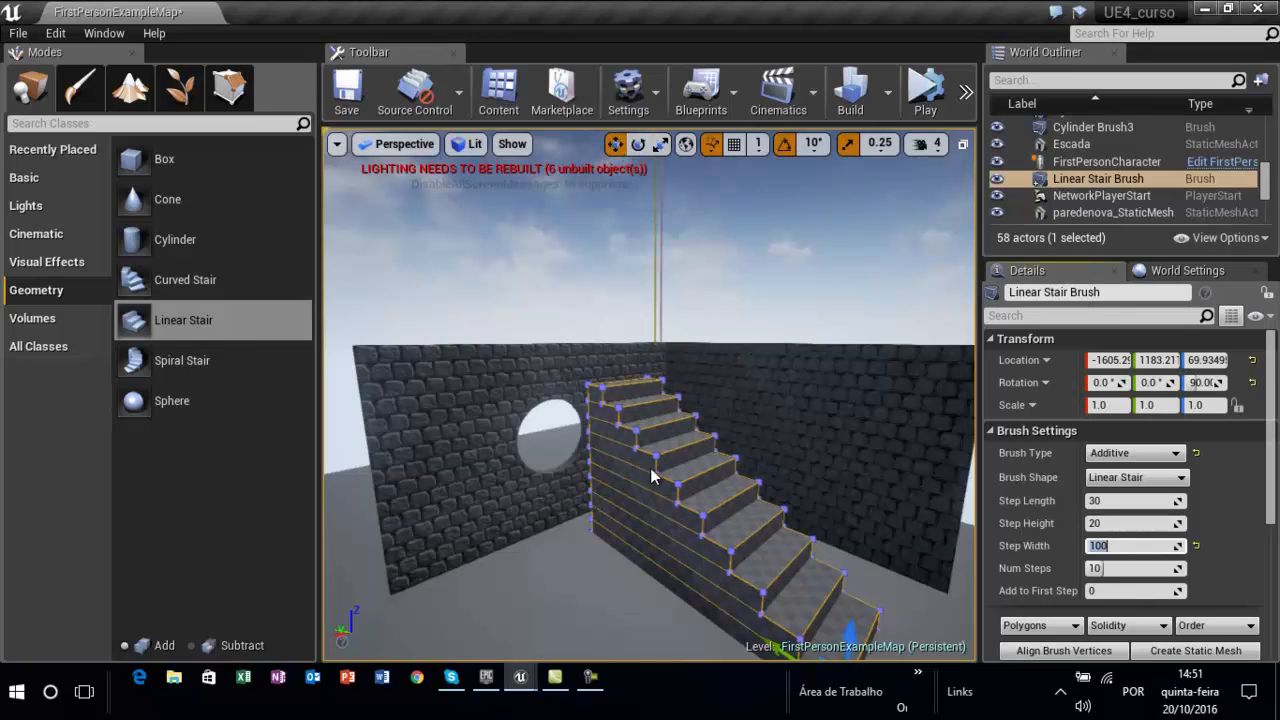
scroll(830, 451, down, 3)
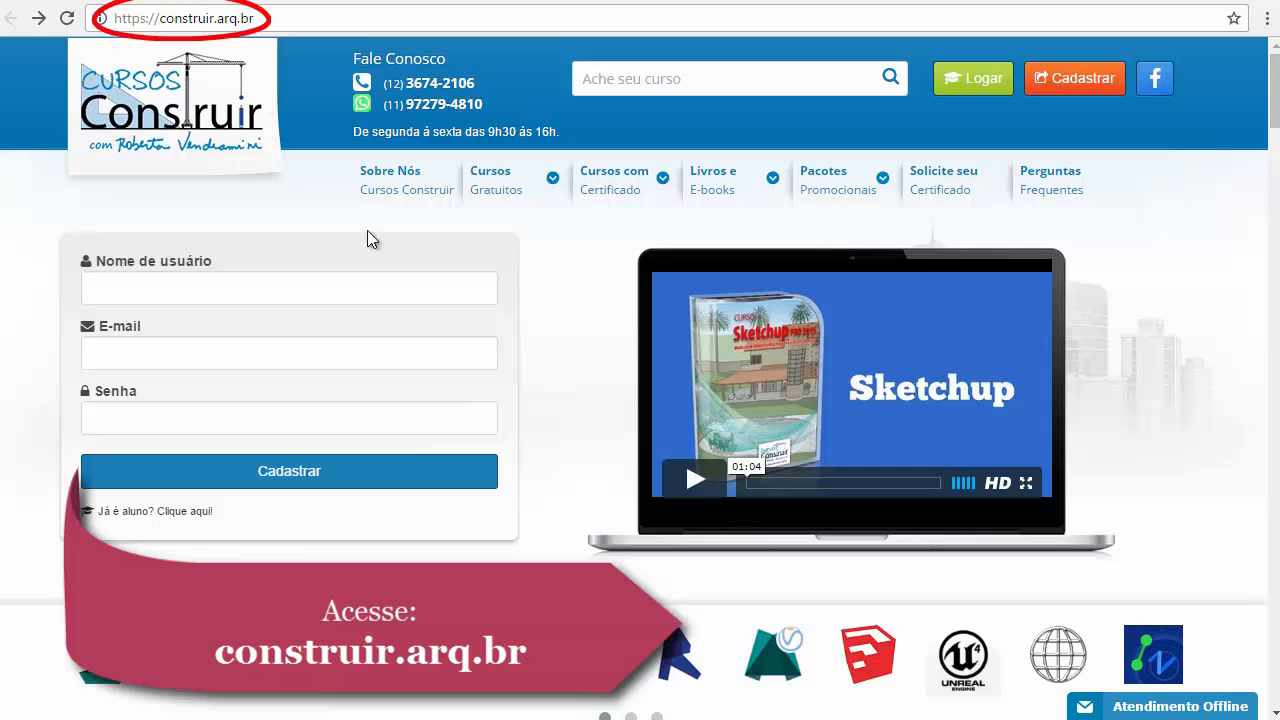
Switch to the web browser and browse the Unreal certificate courses on construir.arq.br.
mouse_move(694, 171)
mouse_move(610, 178)
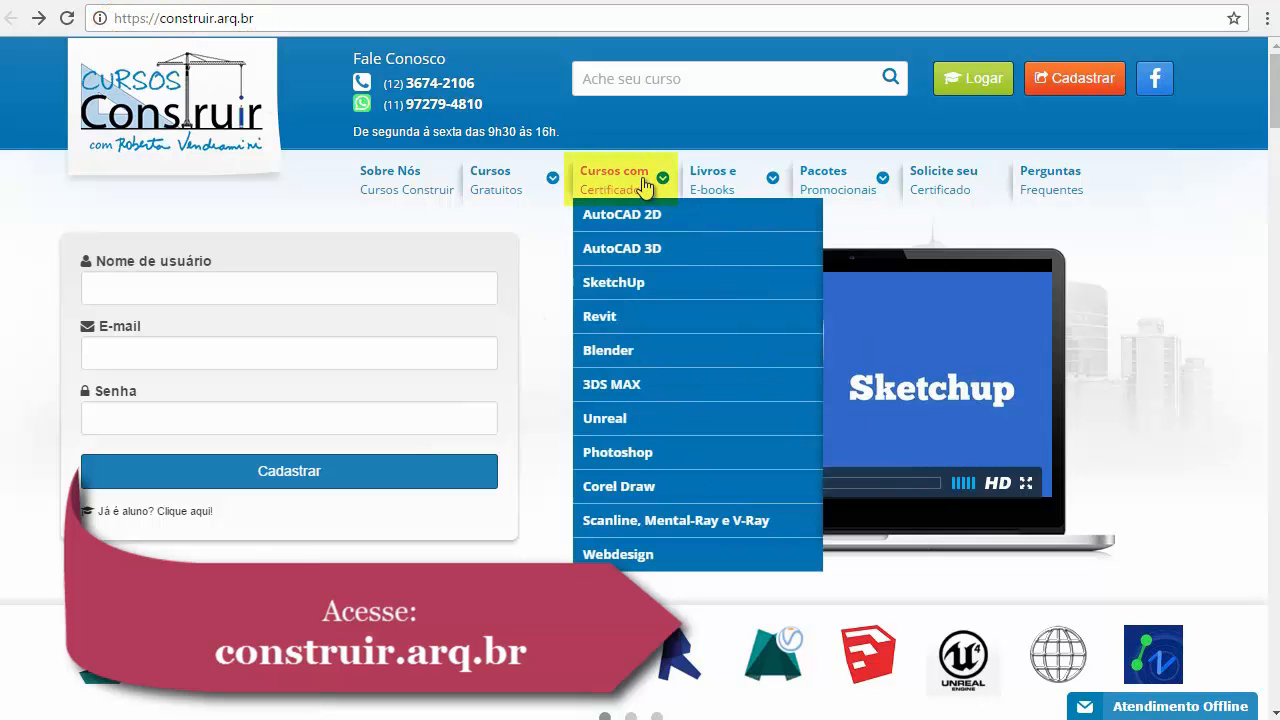
click(610, 417)
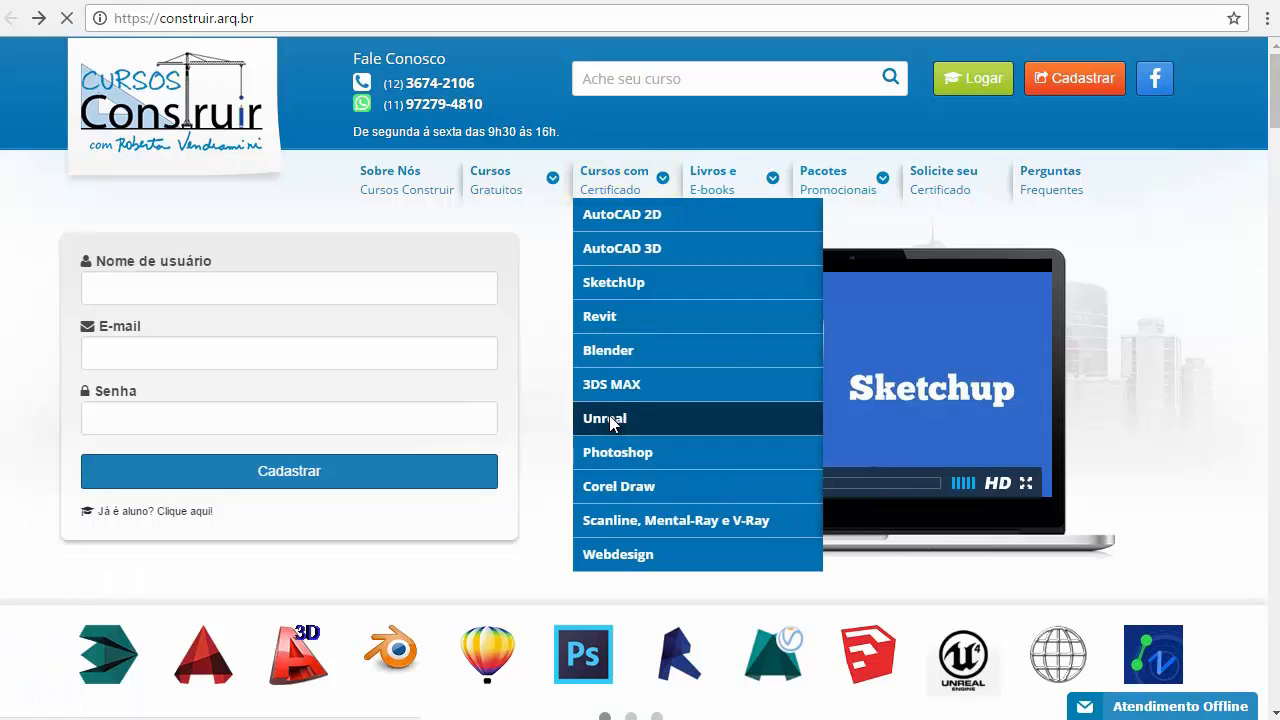
scroll(935, 460, down, 3)
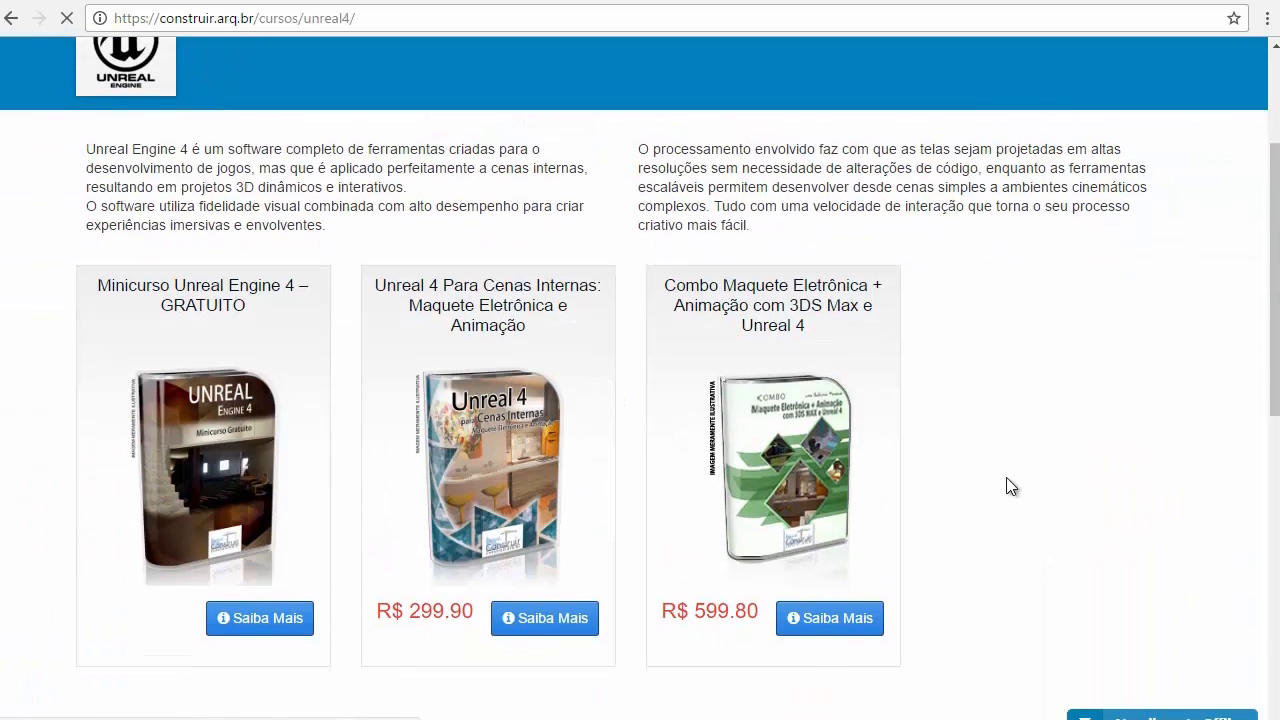
scroll(1010, 486, down, 1)
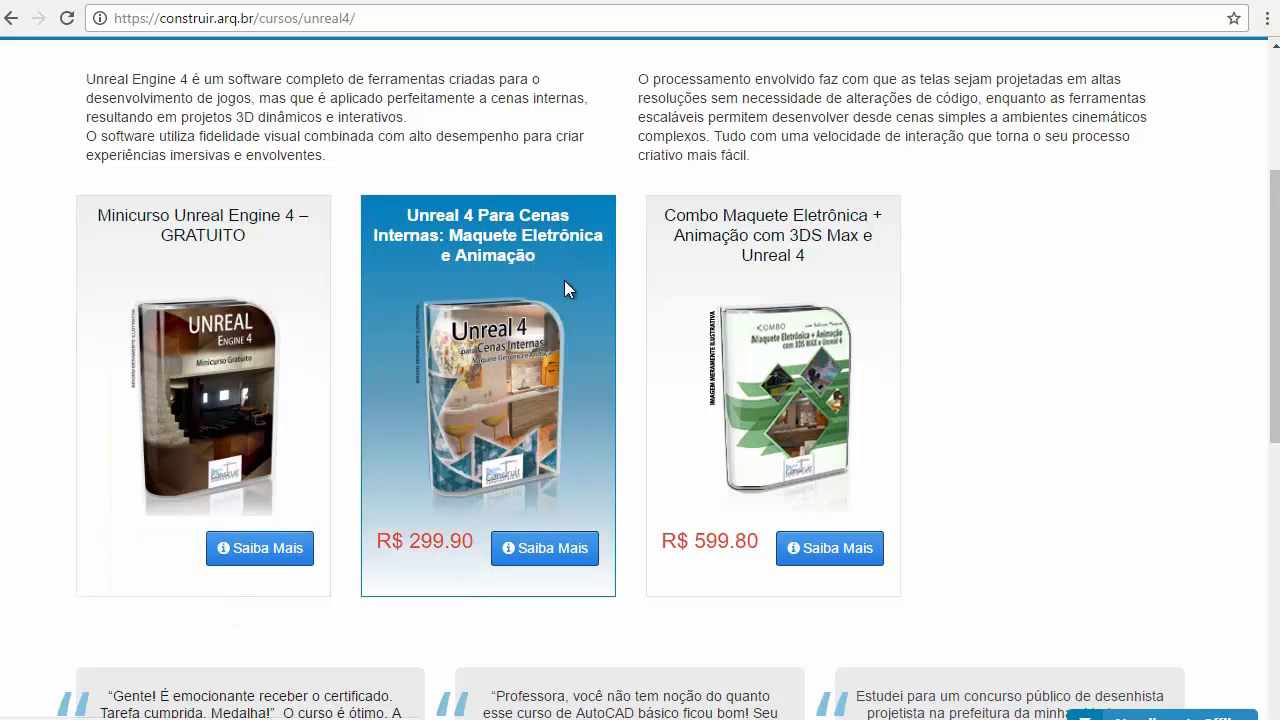
Open the course page for Unreal 4 Para Cenas Internas and view its details and purchase options.
click(490, 388)
scroll(474, 398, down, 1)
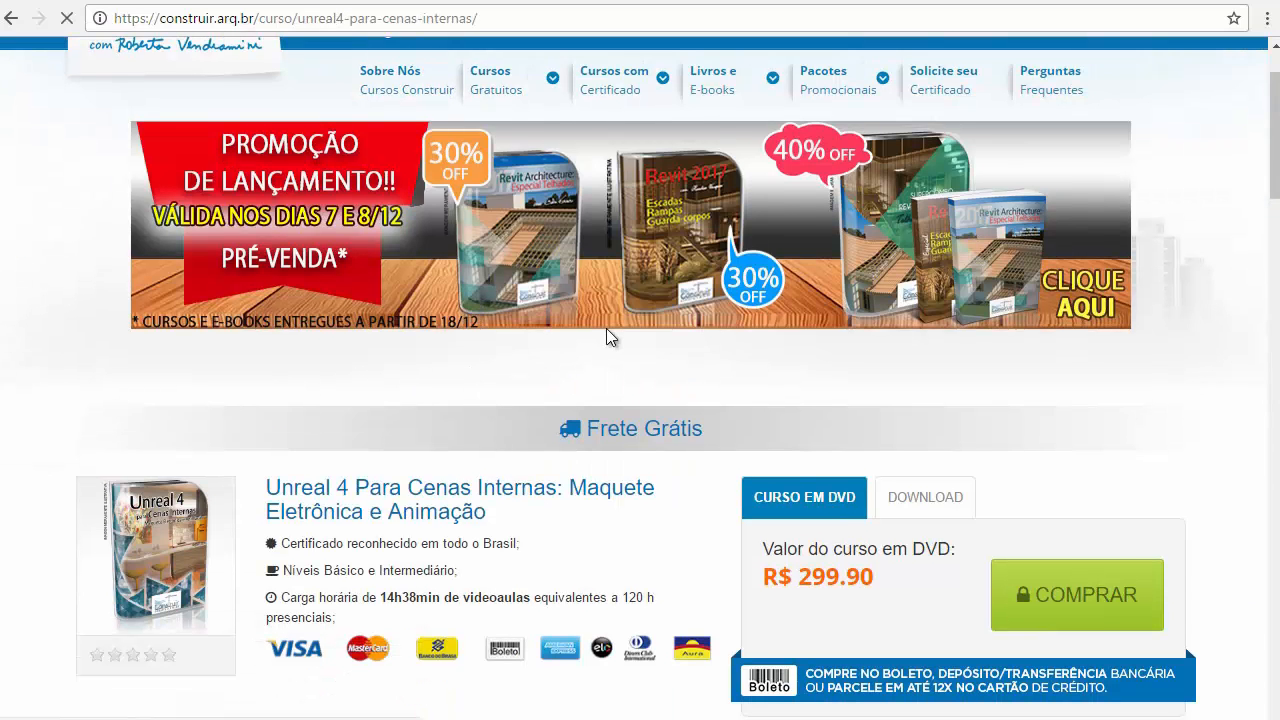
scroll(700, 370, down, 1)
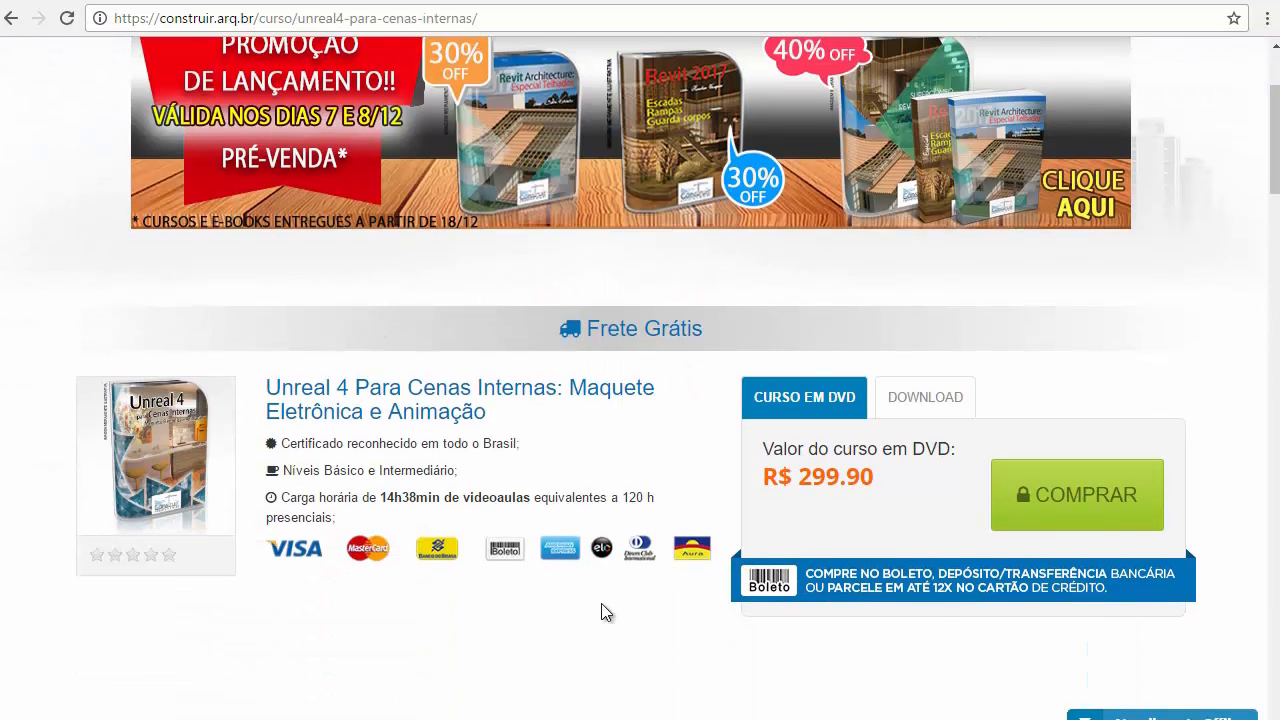
Compare the DVD and download purchase options for the Unreal 4 Para Cenas Internas course.
scroll(605, 610, down, 1)
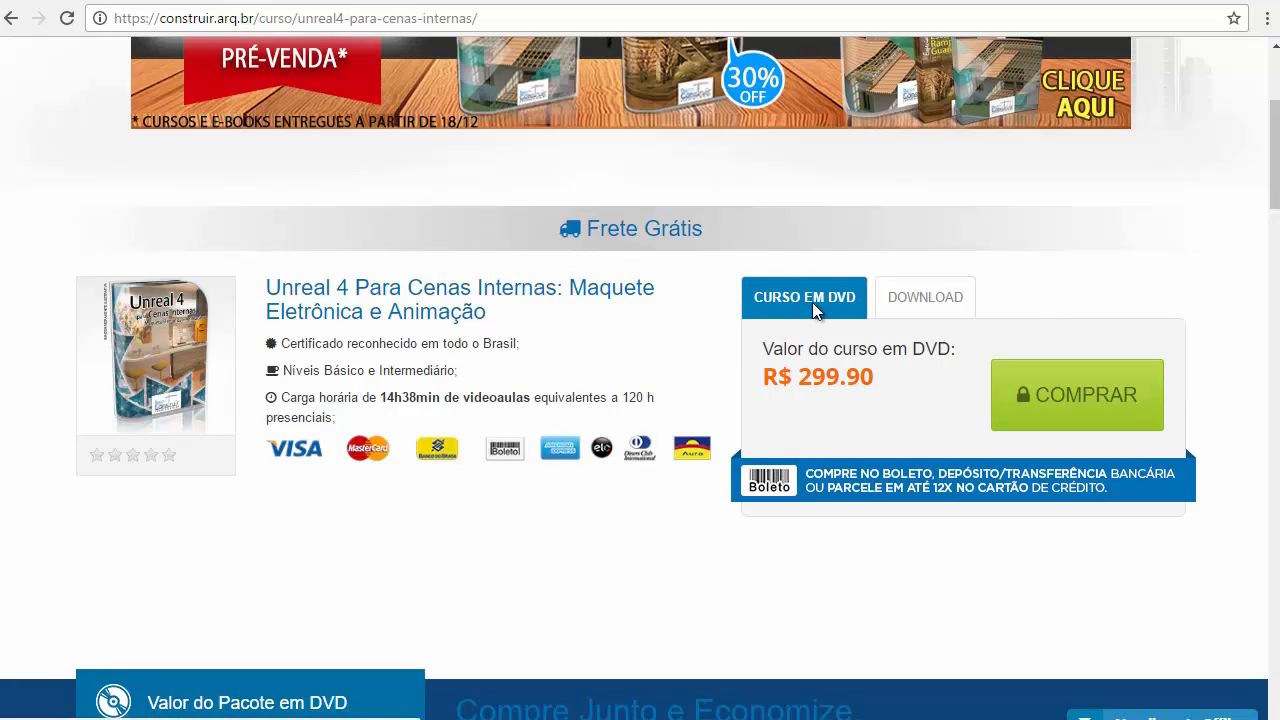
click(896, 298)
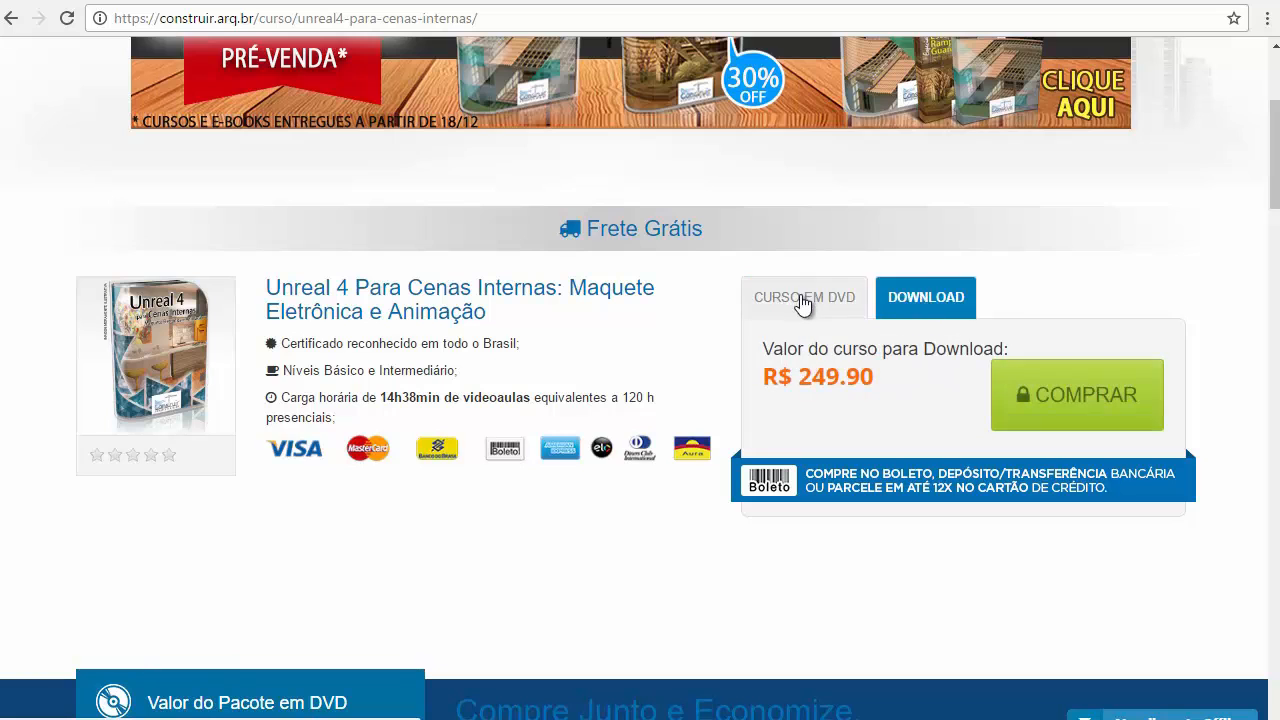
click(806, 299)
click(912, 308)
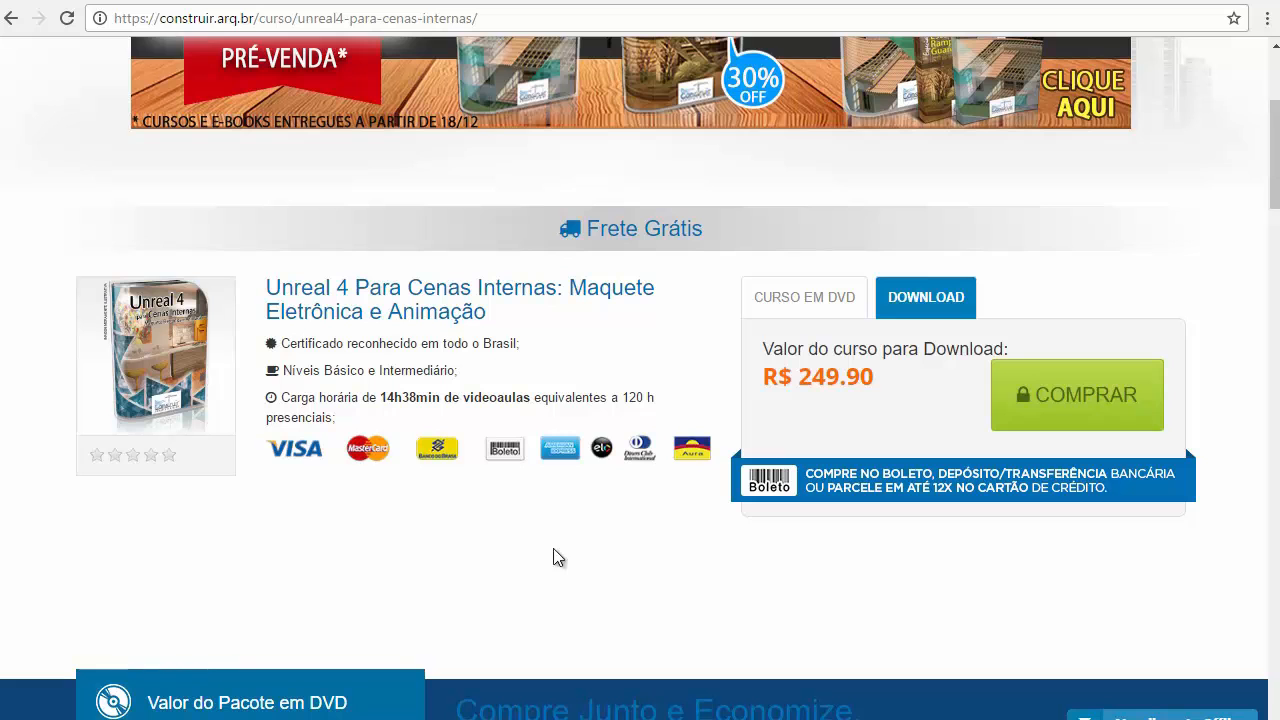
Open the course's video lesson list and read through the Módulo Básico lessons.
scroll(537, 549, down, 3)
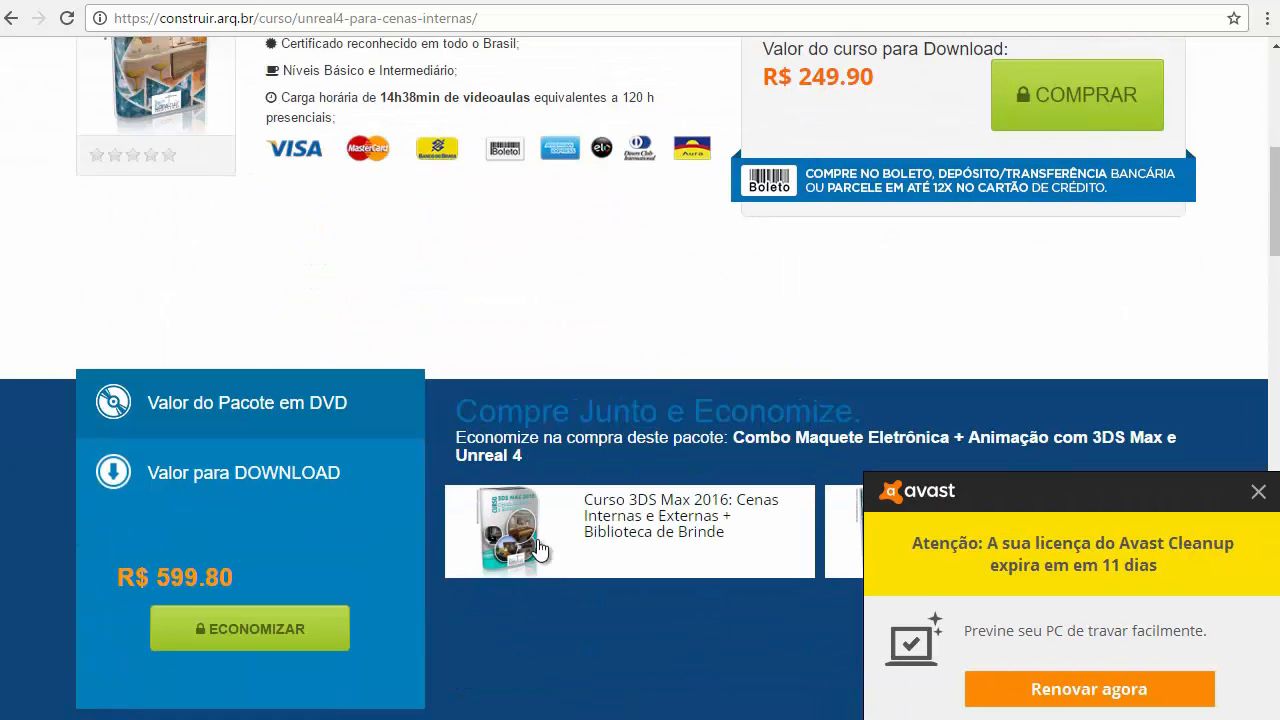
scroll(551, 563, down, 3)
scroll(603, 420, down, 4)
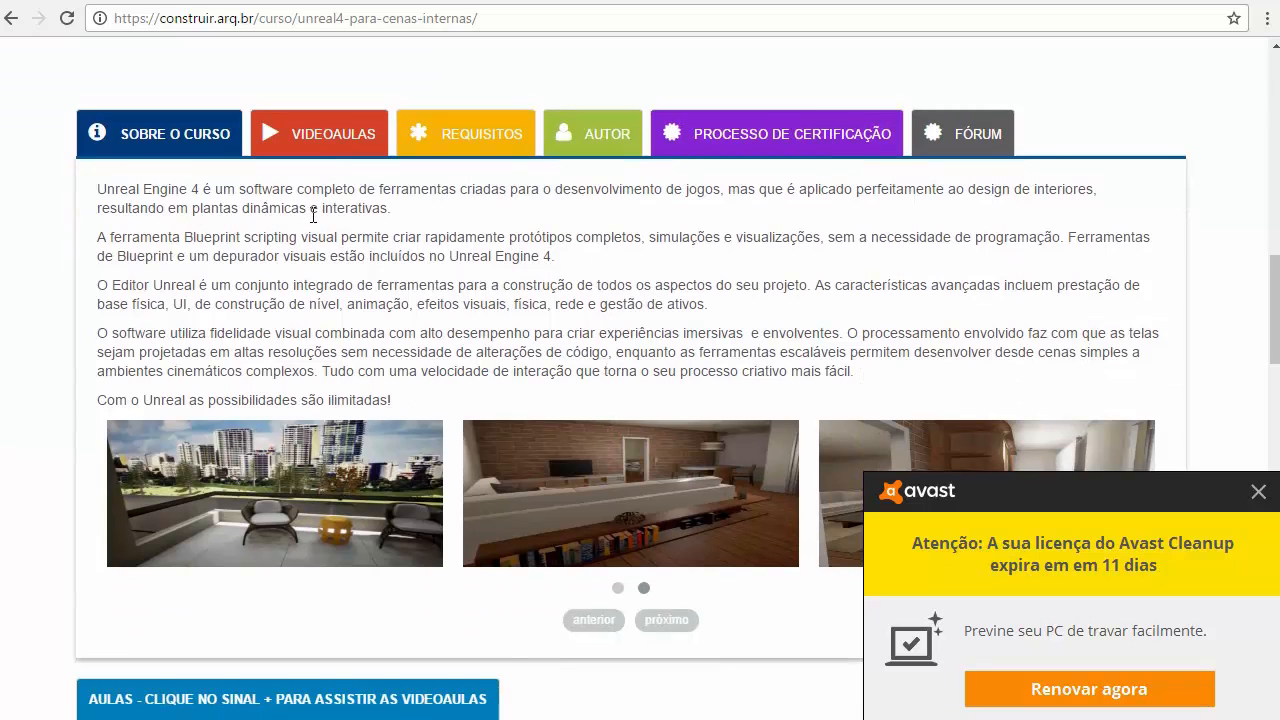
click(332, 138)
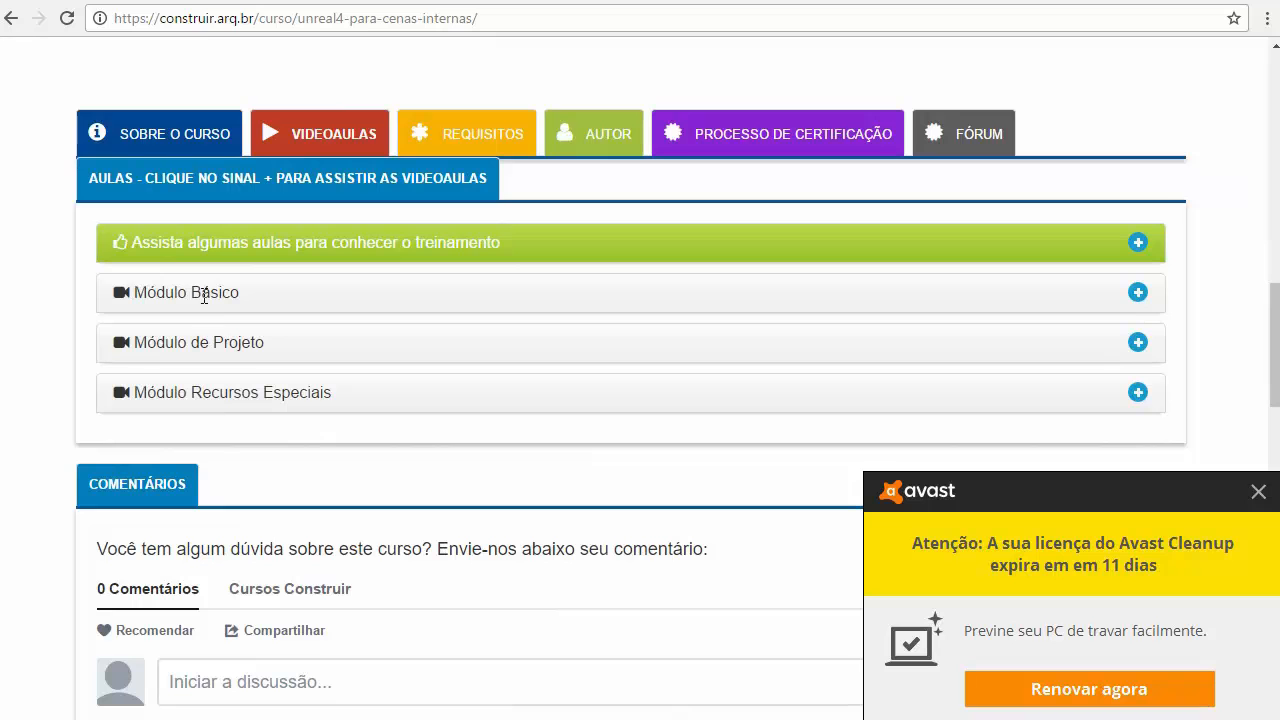
click(1136, 293)
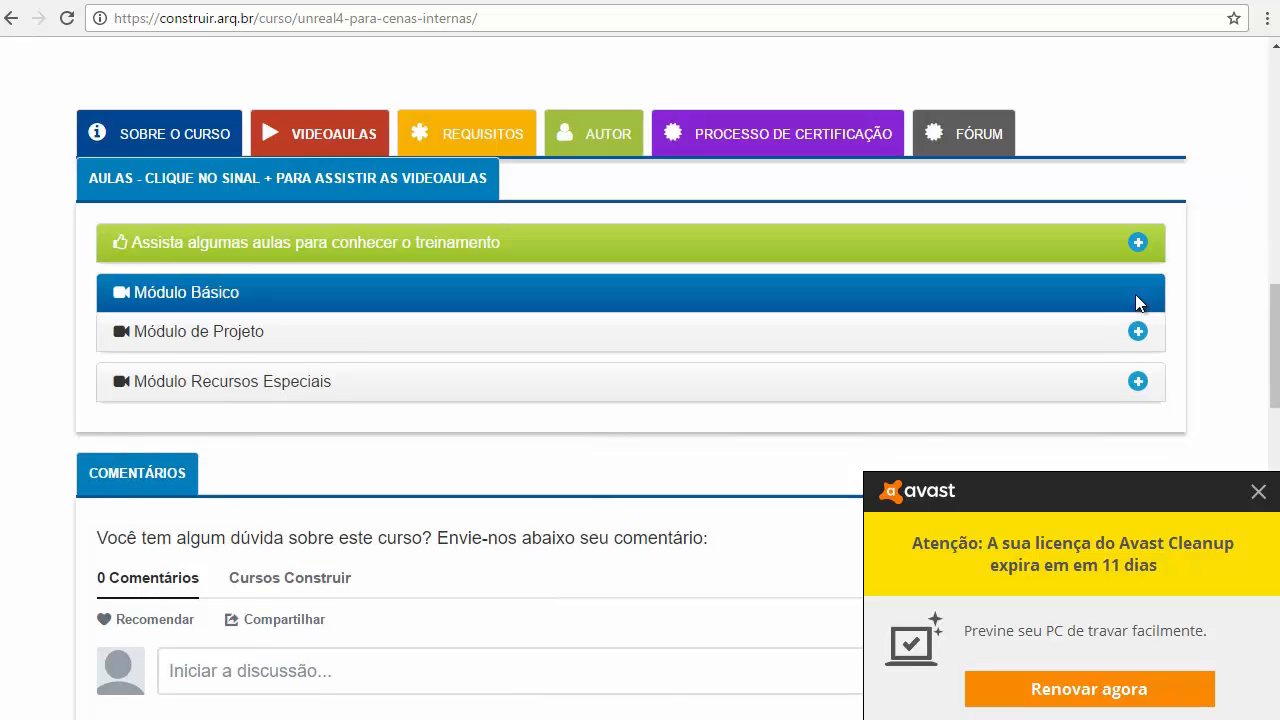
scroll(640, 298, down, 2)
scroll(638, 297, down, 2)
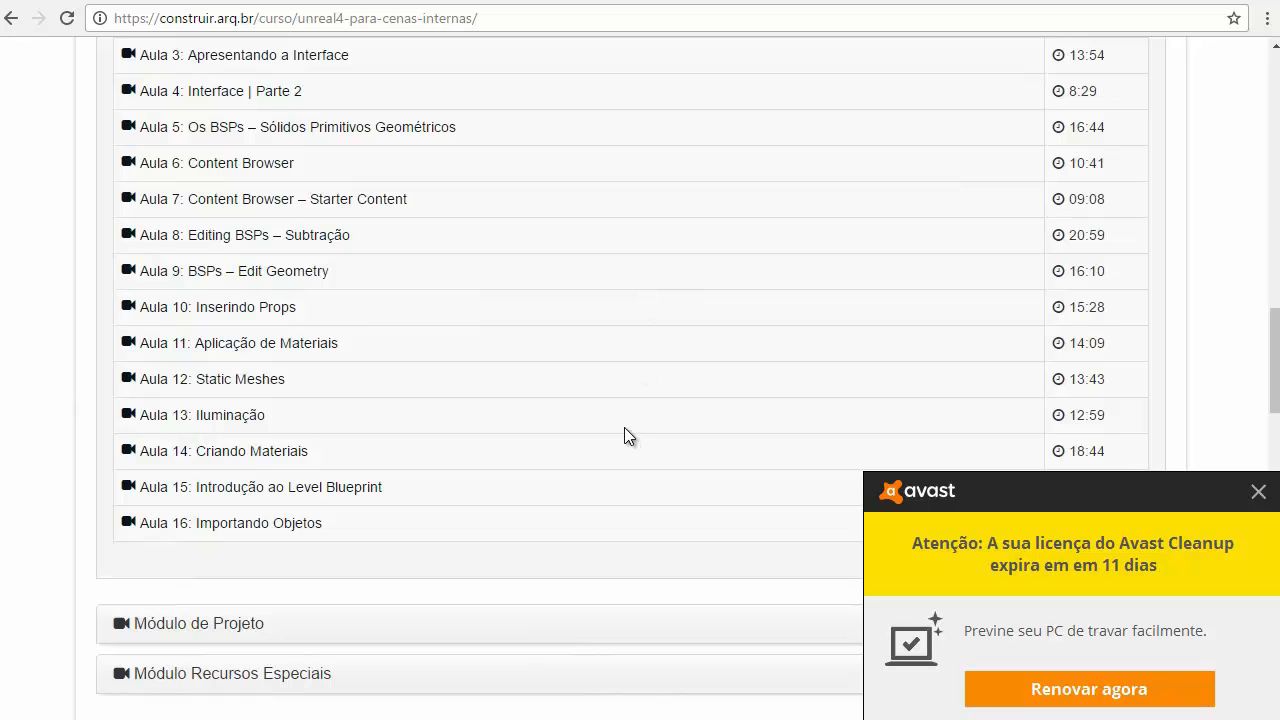
scroll(624, 427, up, 4)
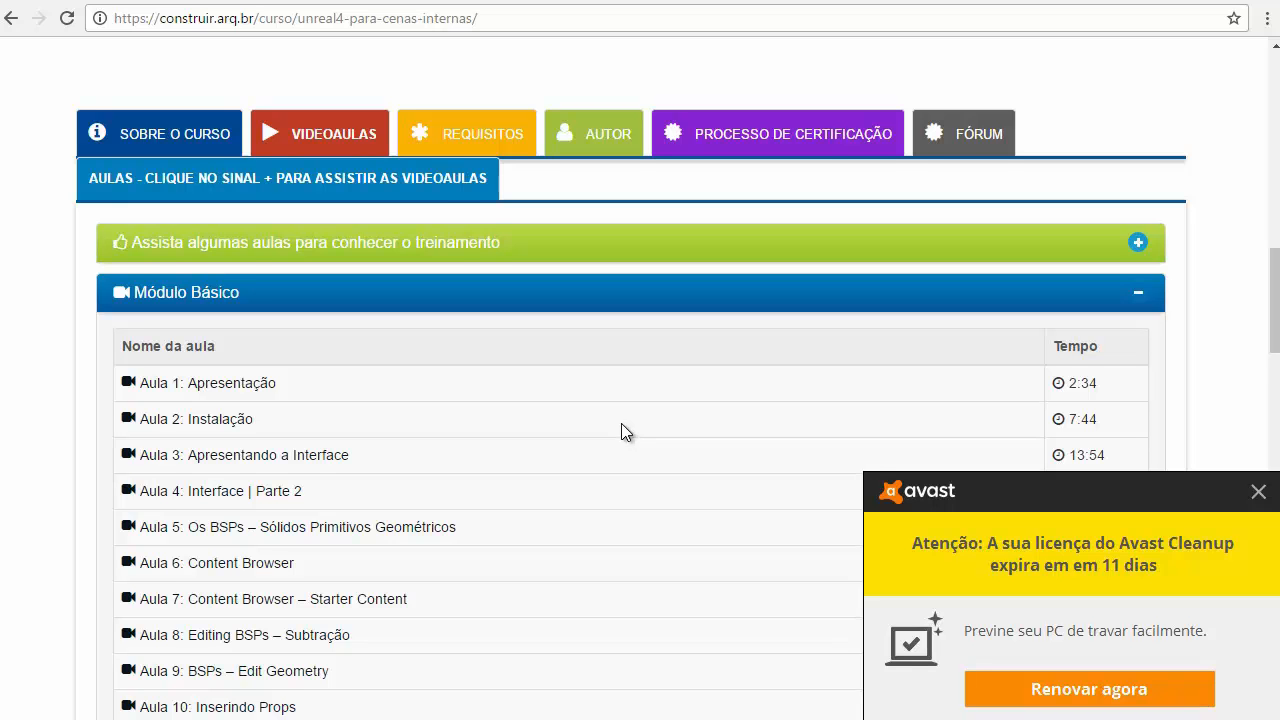
scroll(621, 423, down, 3)
scroll(442, 498, down, 3)
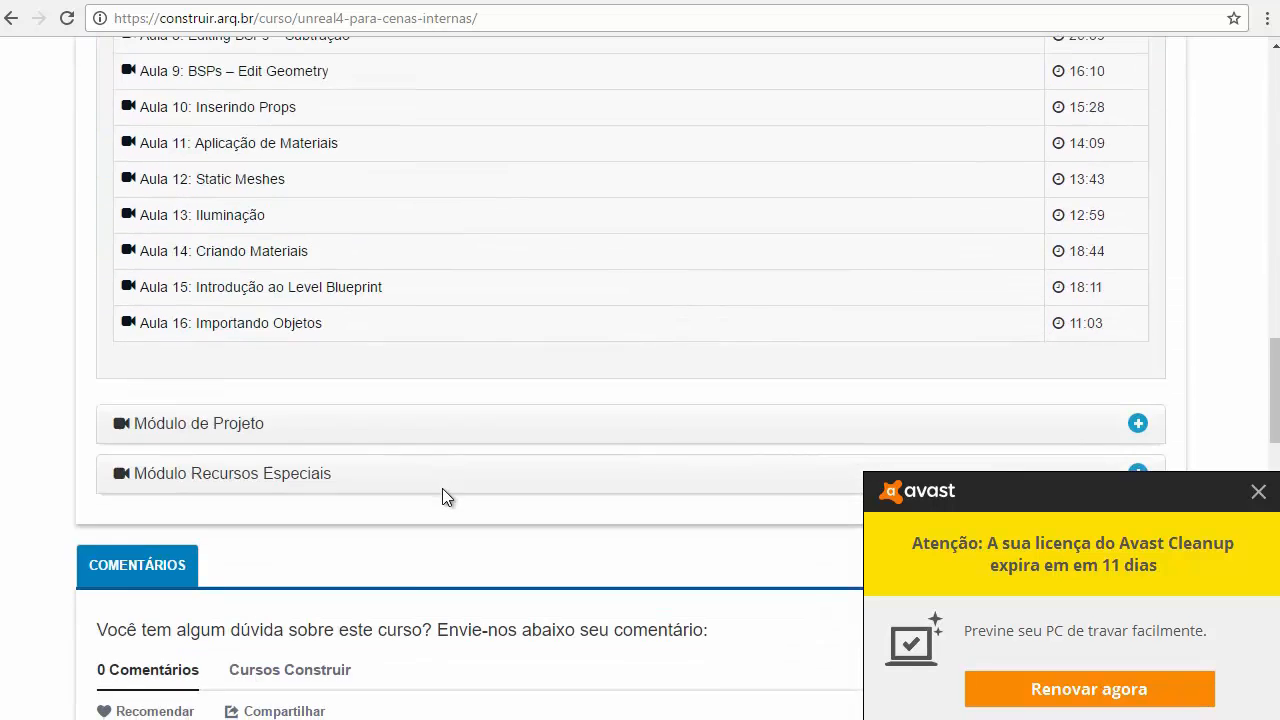
scroll(420, 415, down, 1)
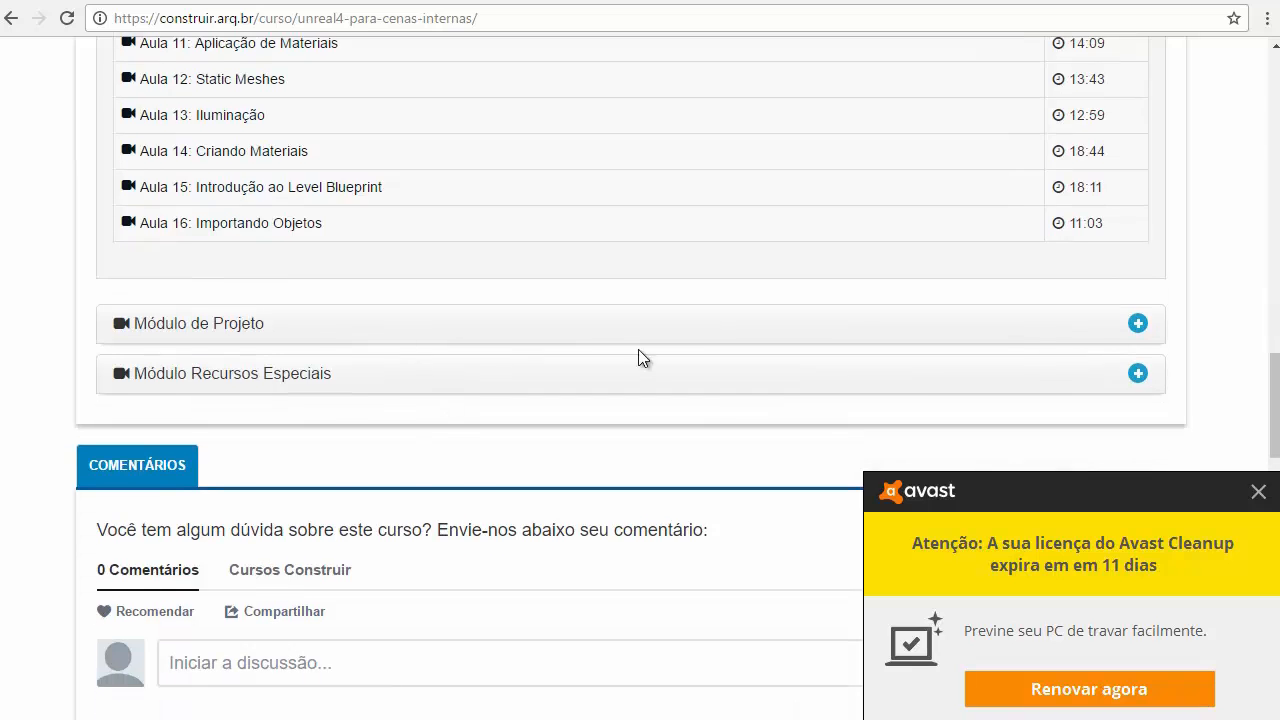
Expand Módulo de Projeto, dismiss the Avast notification and read through the module's lessons.
click(1137, 324)
scroll(624, 348, down, 3)
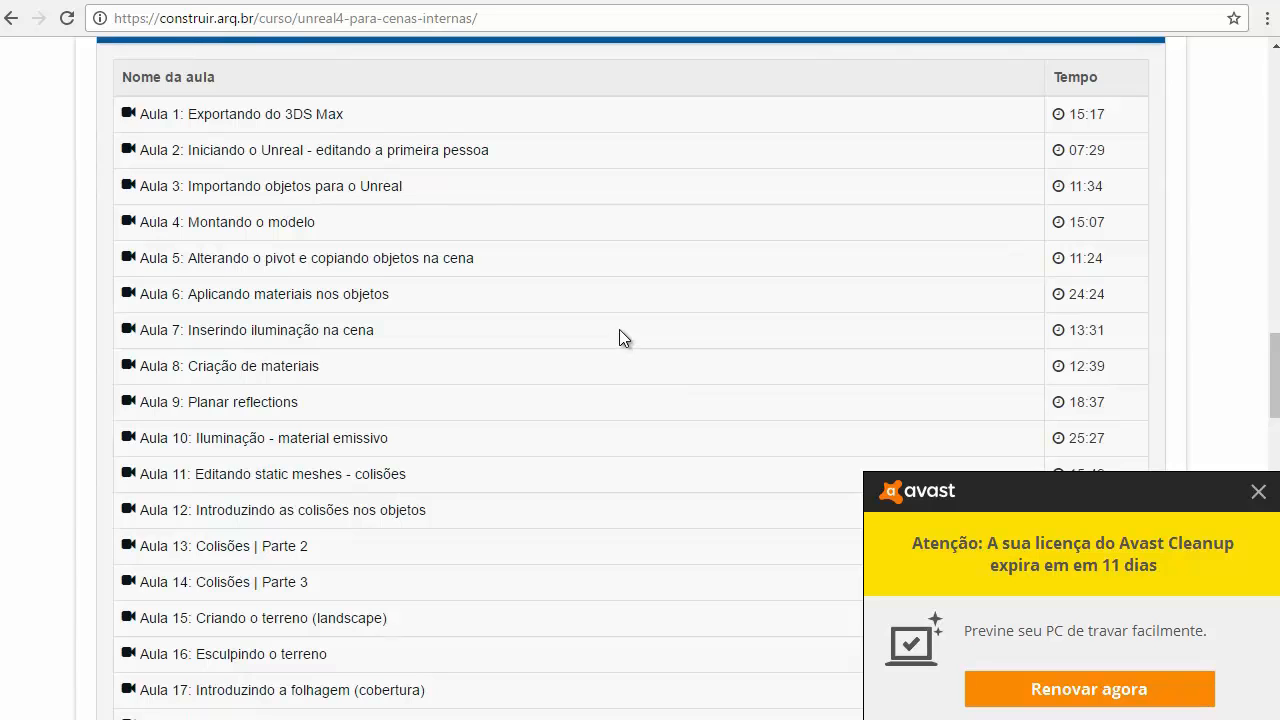
click(1258, 492)
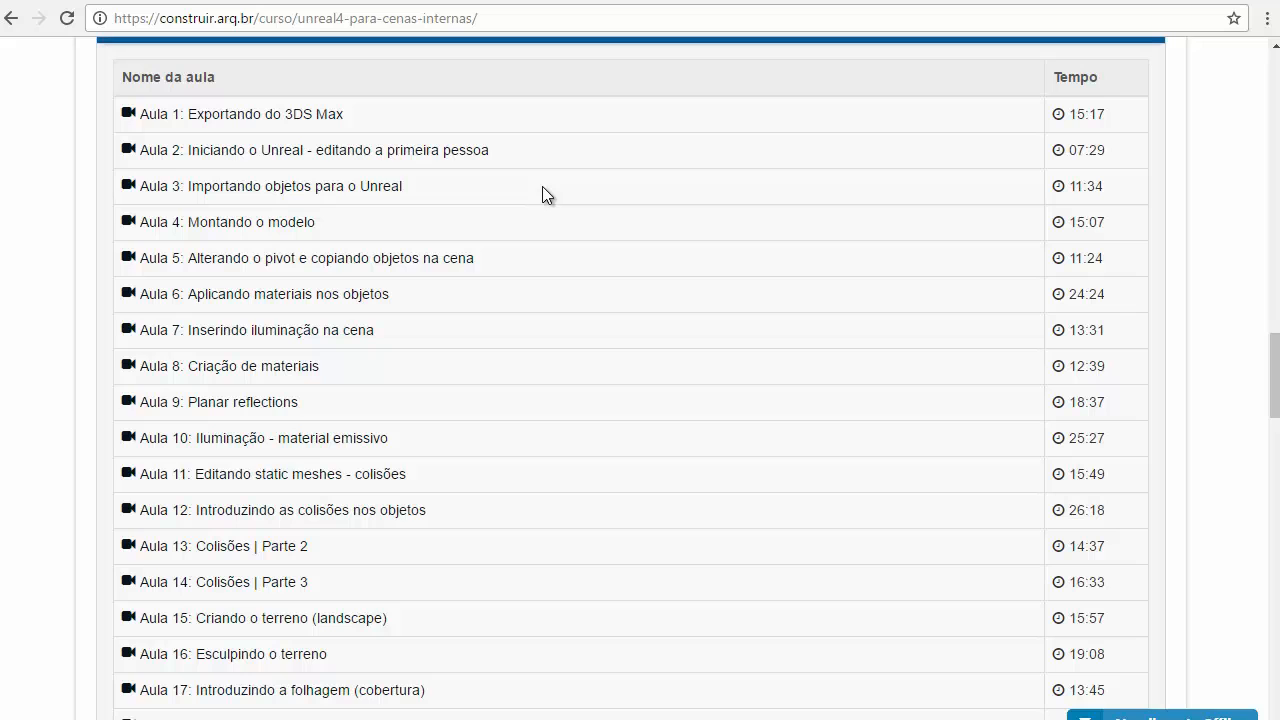
scroll(543, 187, down, 1)
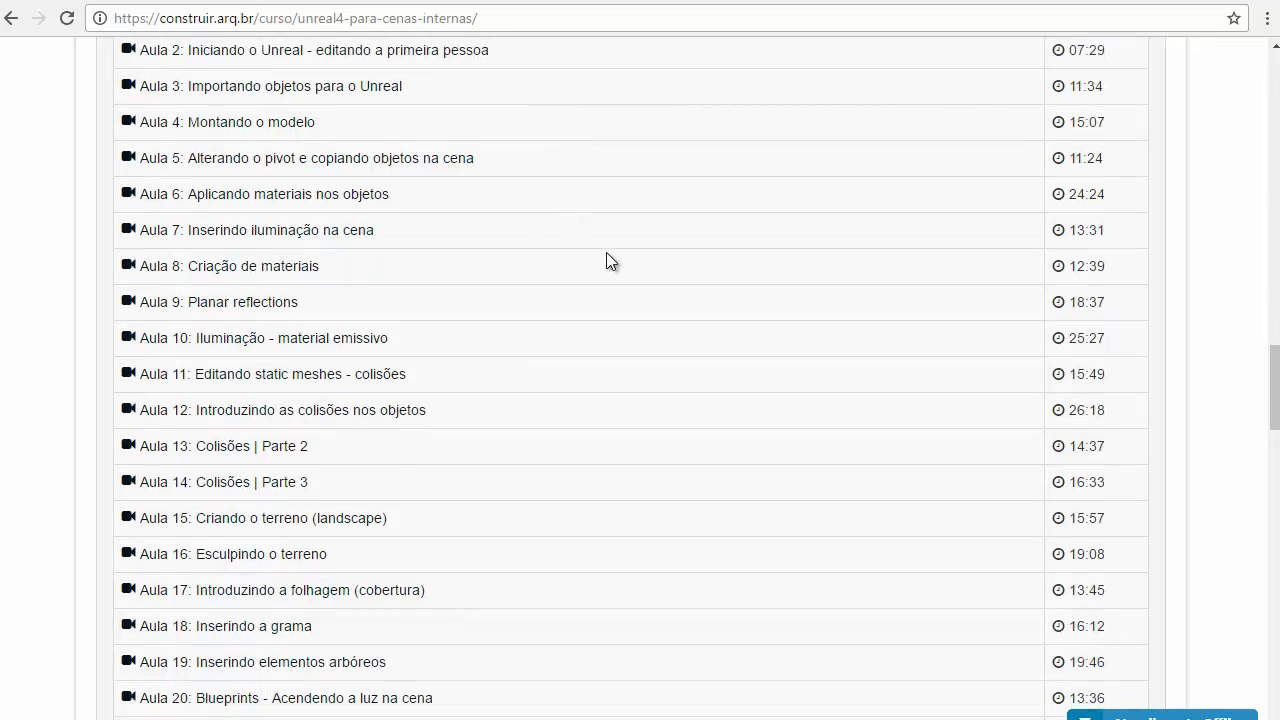
scroll(606, 262, down, 1)
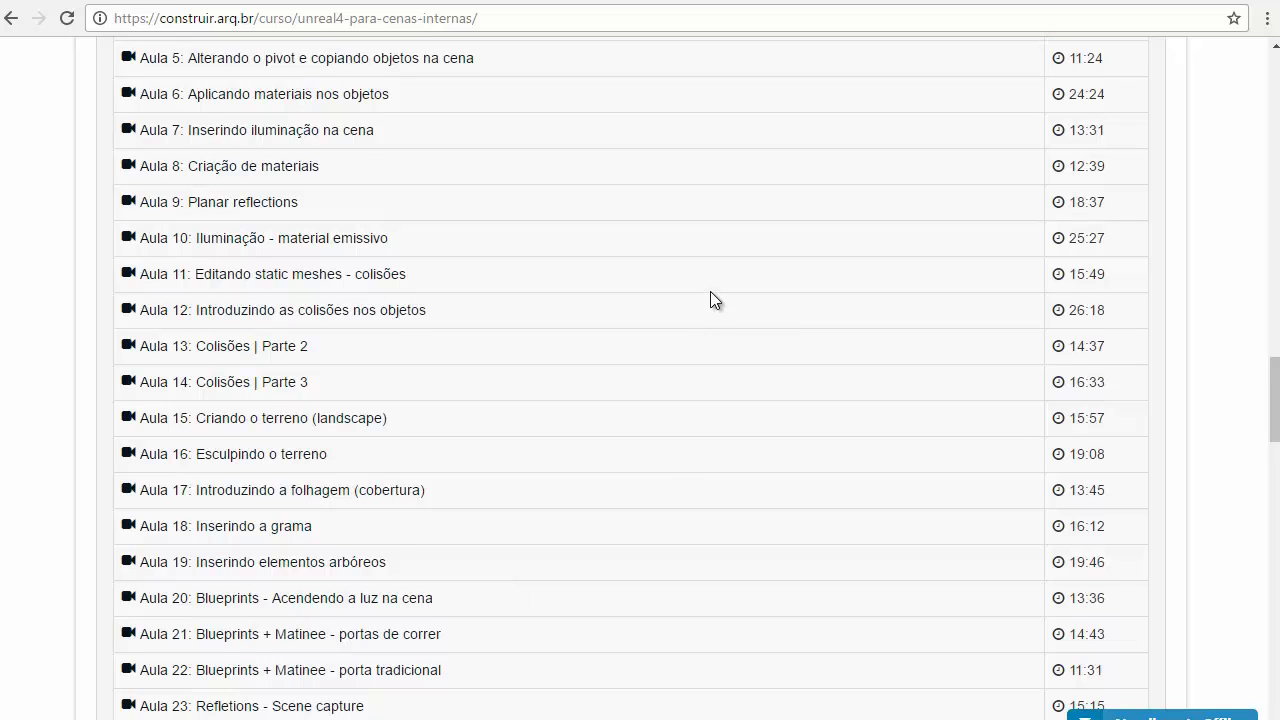
scroll(710, 291, down, 1)
scroll(710, 297, down, 1)
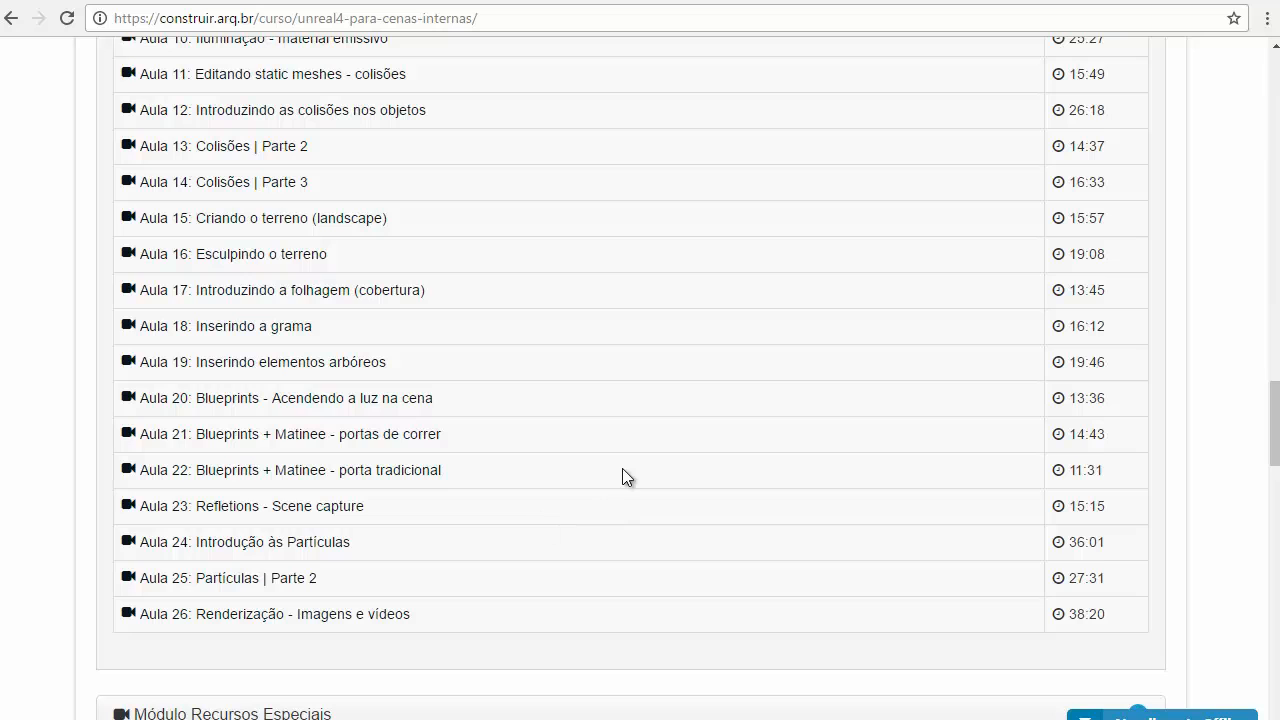
scroll(625, 470, down, 3)
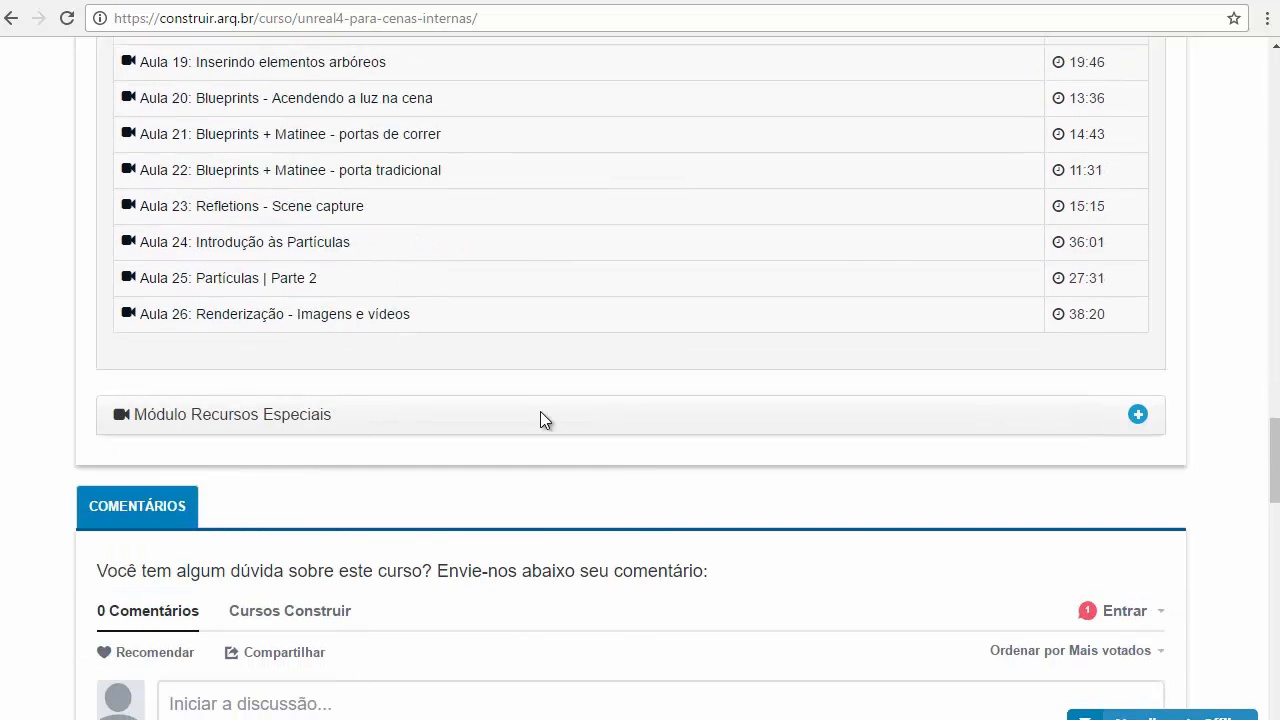
Expand Módulo Recursos Especiais and review its lessons.
click(1138, 414)
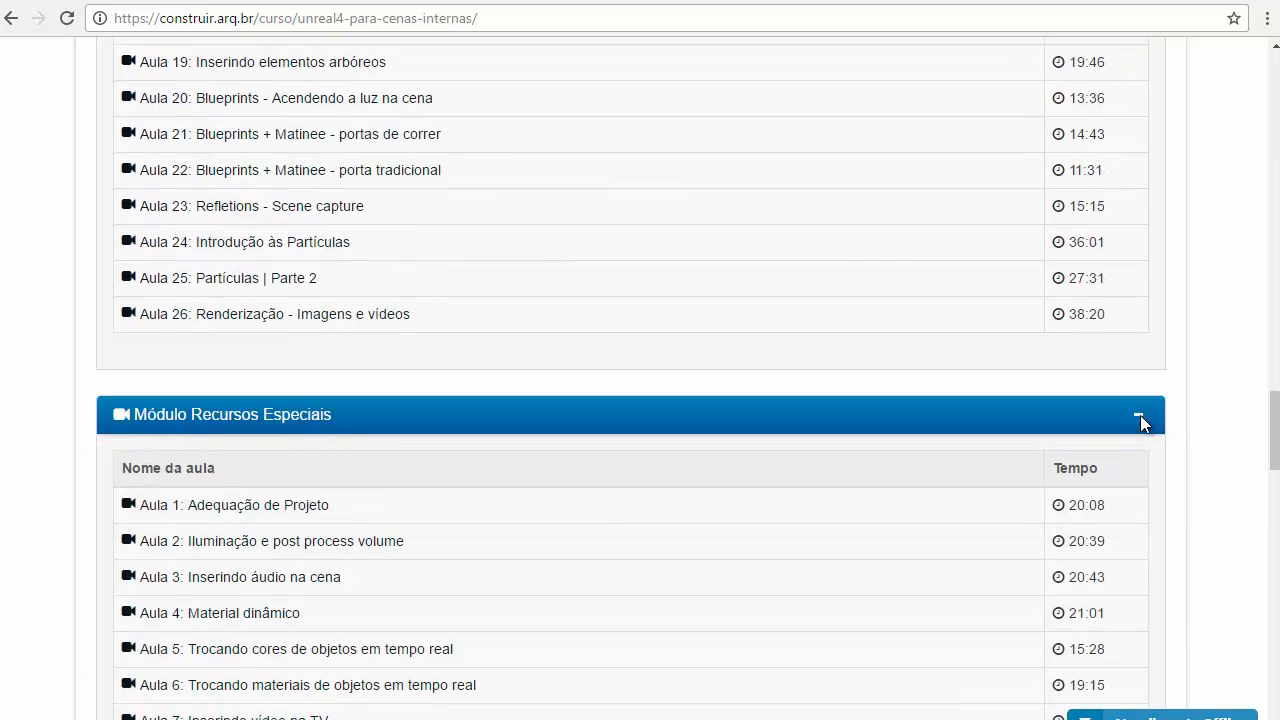
scroll(858, 358, down, 2)
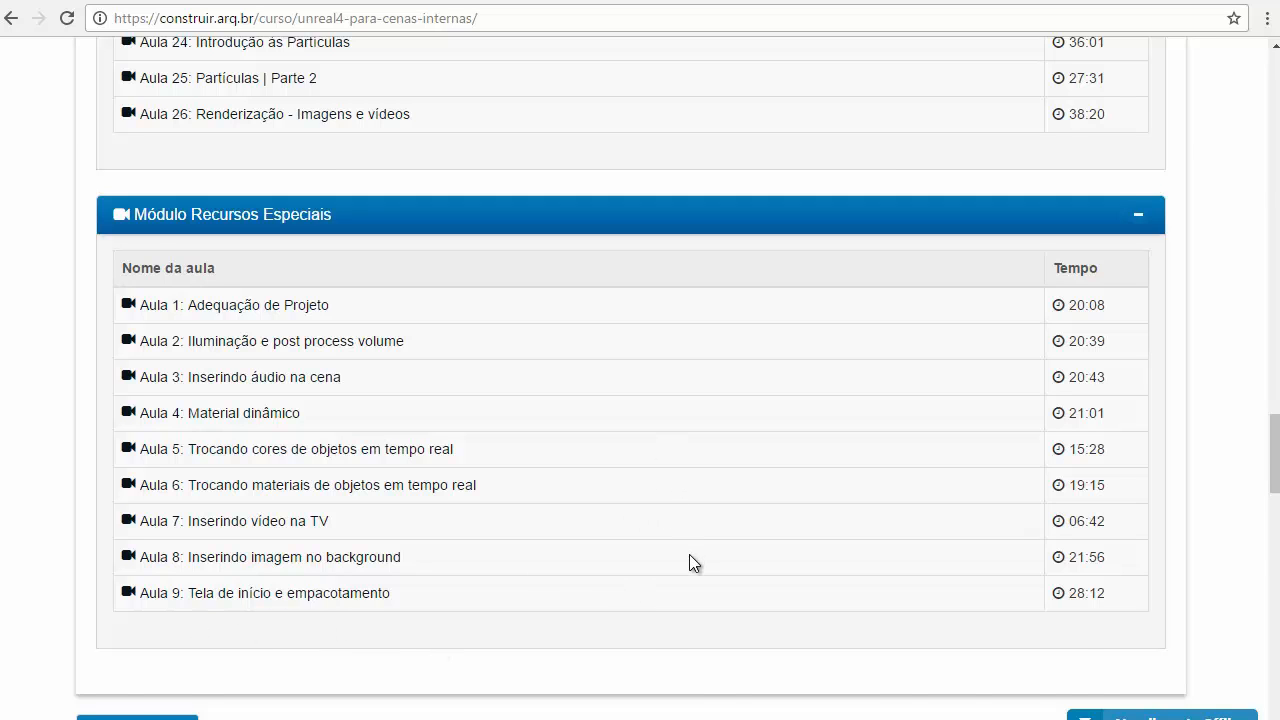
scroll(689, 554, down, 6)
Read the course's certification process information and return to the top of the course page.
scroll(1091, 503, up, 6)
scroll(813, 572, up, 10)
scroll(814, 572, up, 9)
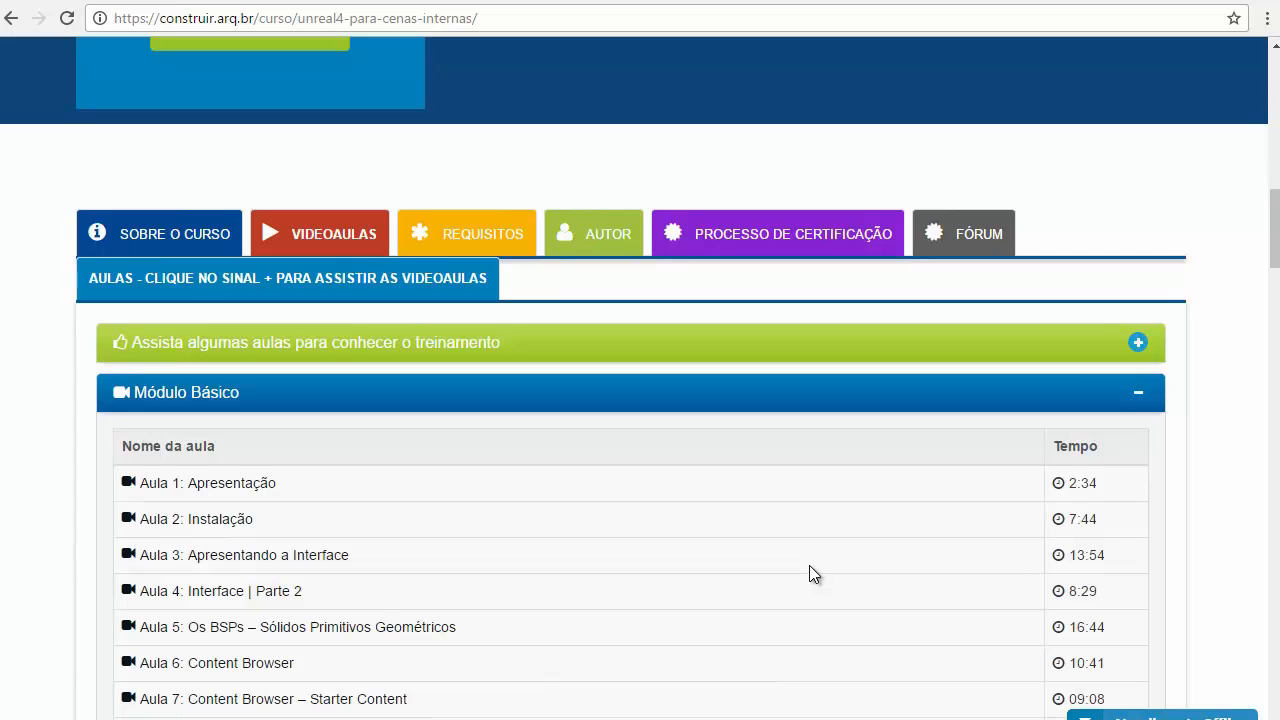
scroll(800, 555, up, 1)
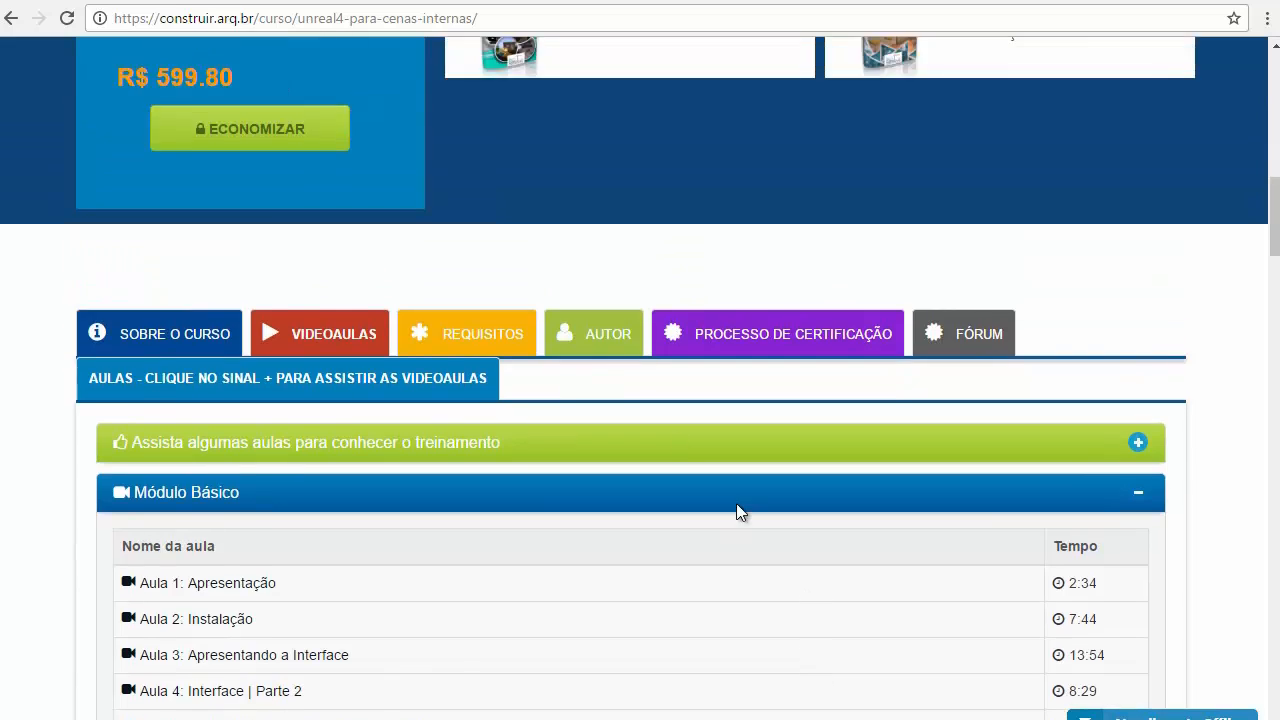
click(754, 333)
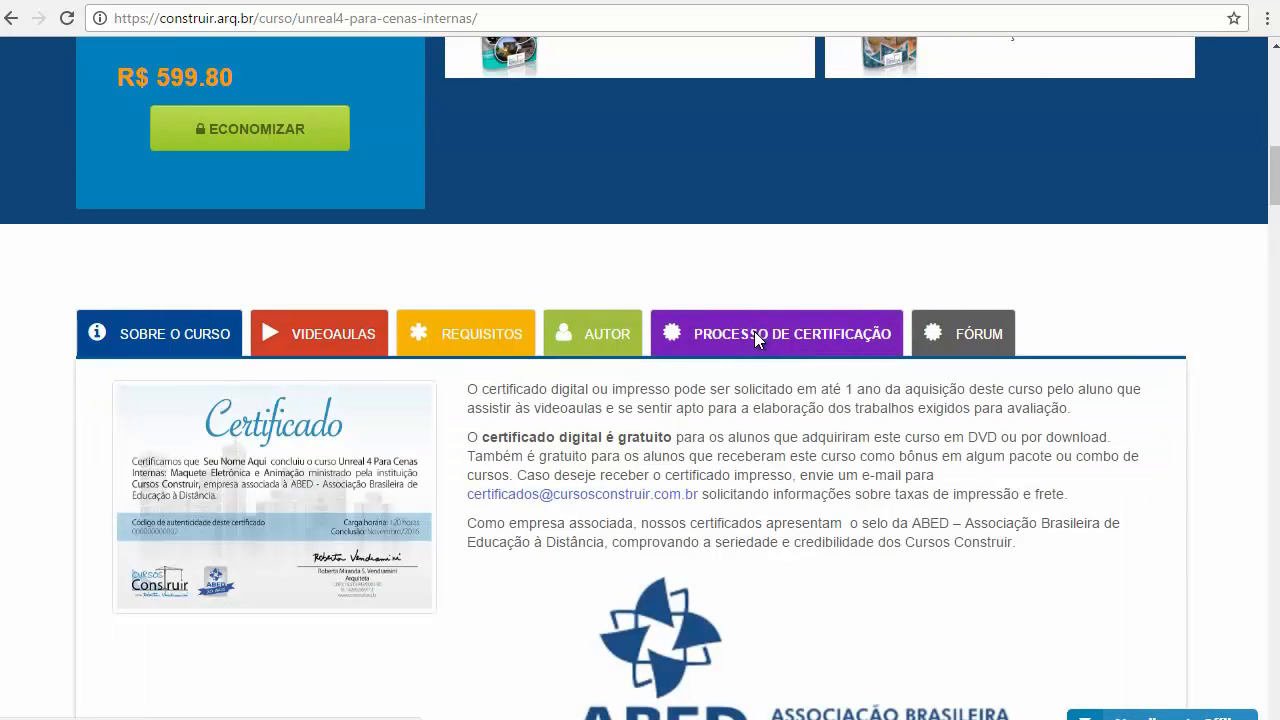
scroll(755, 335, down, 1)
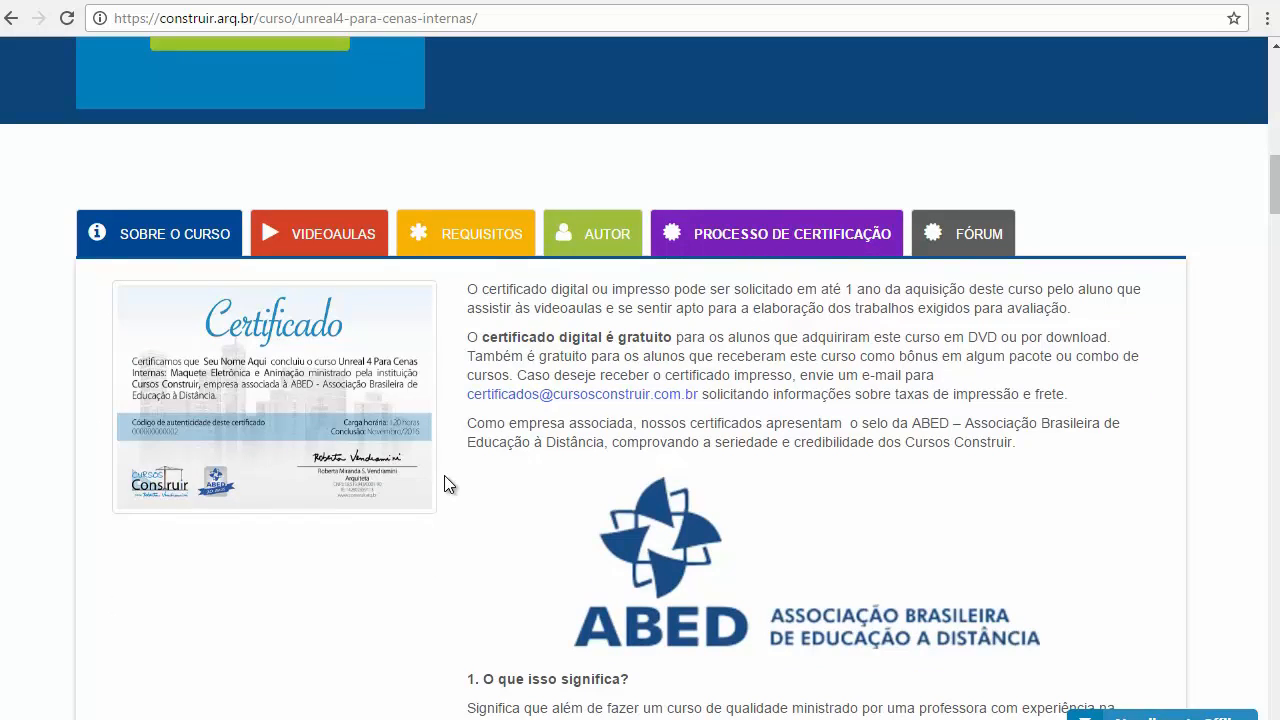
scroll(444, 484, down, 1)
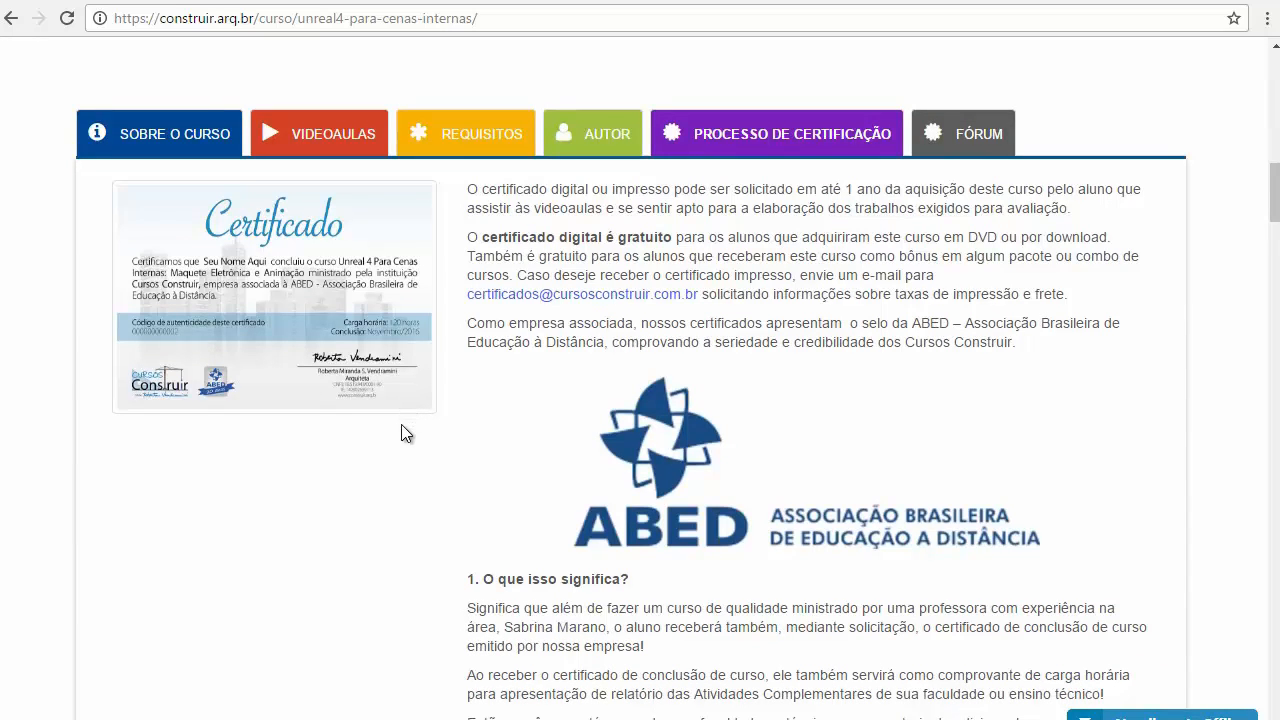
scroll(401, 434, down, 2)
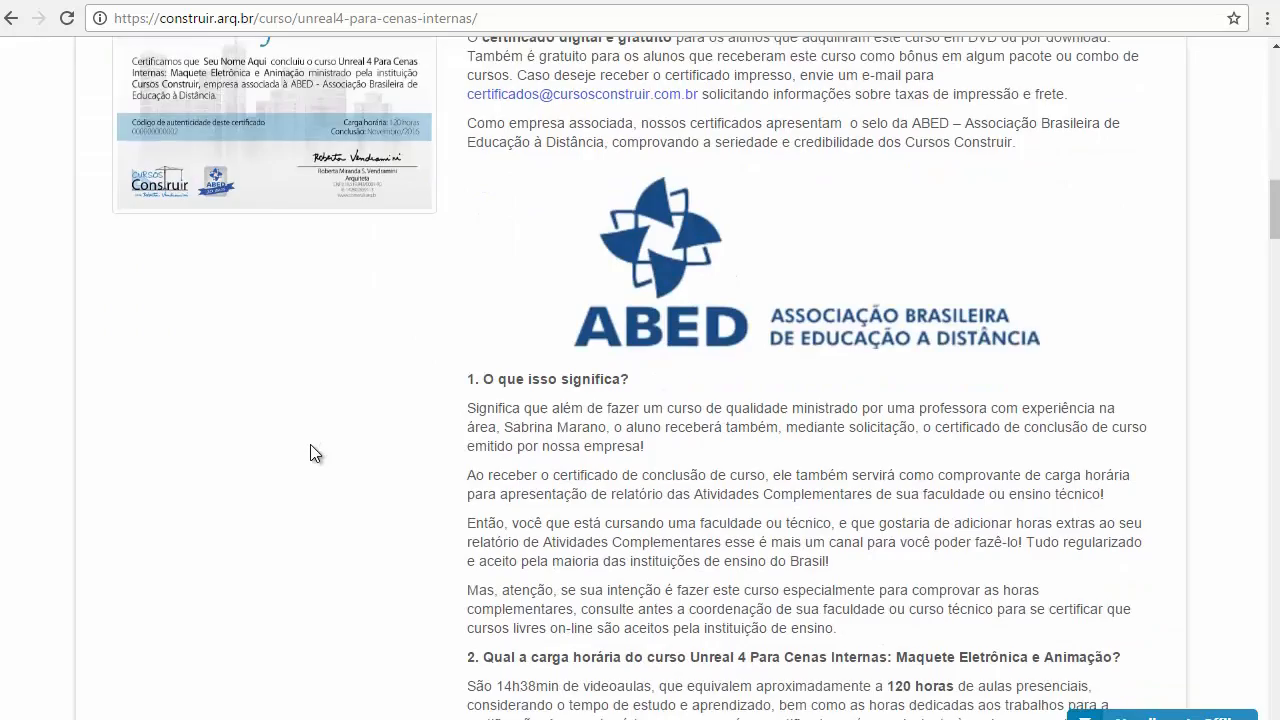
scroll(310, 445, down, 7)
scroll(311, 446, up, 7)
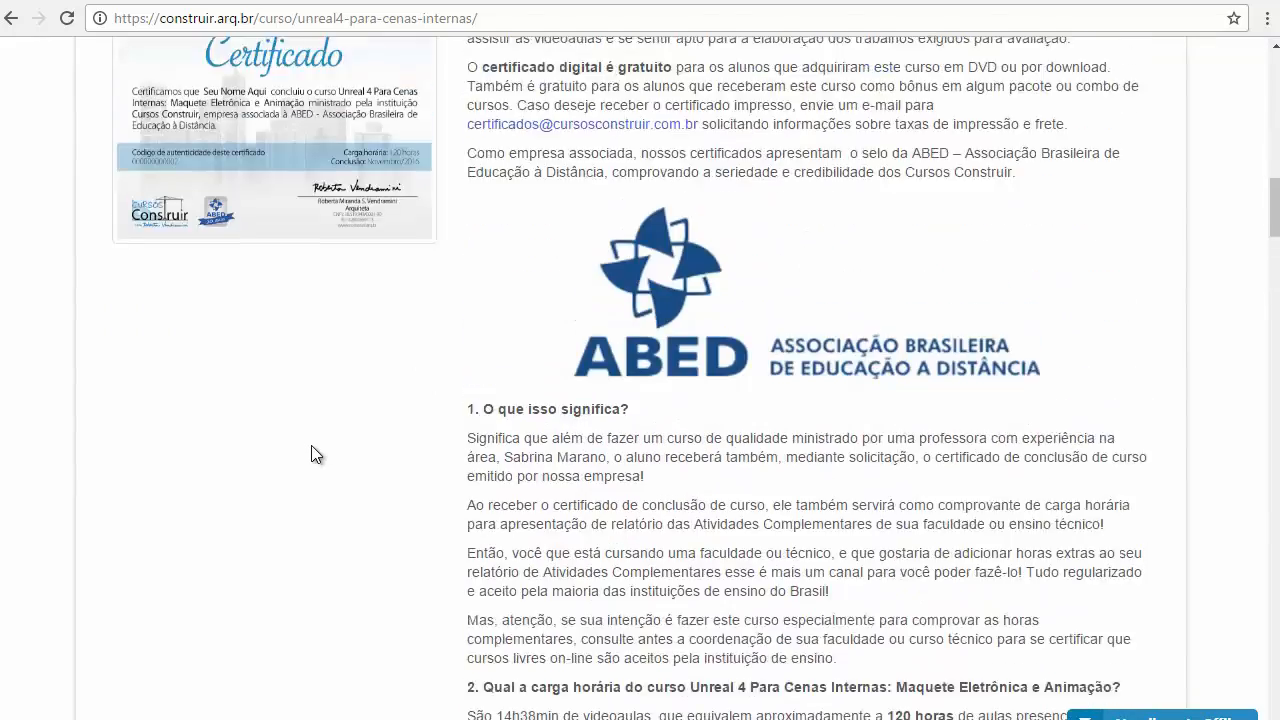
scroll(311, 450, up, 7)
scroll(554, 509, up, 6)
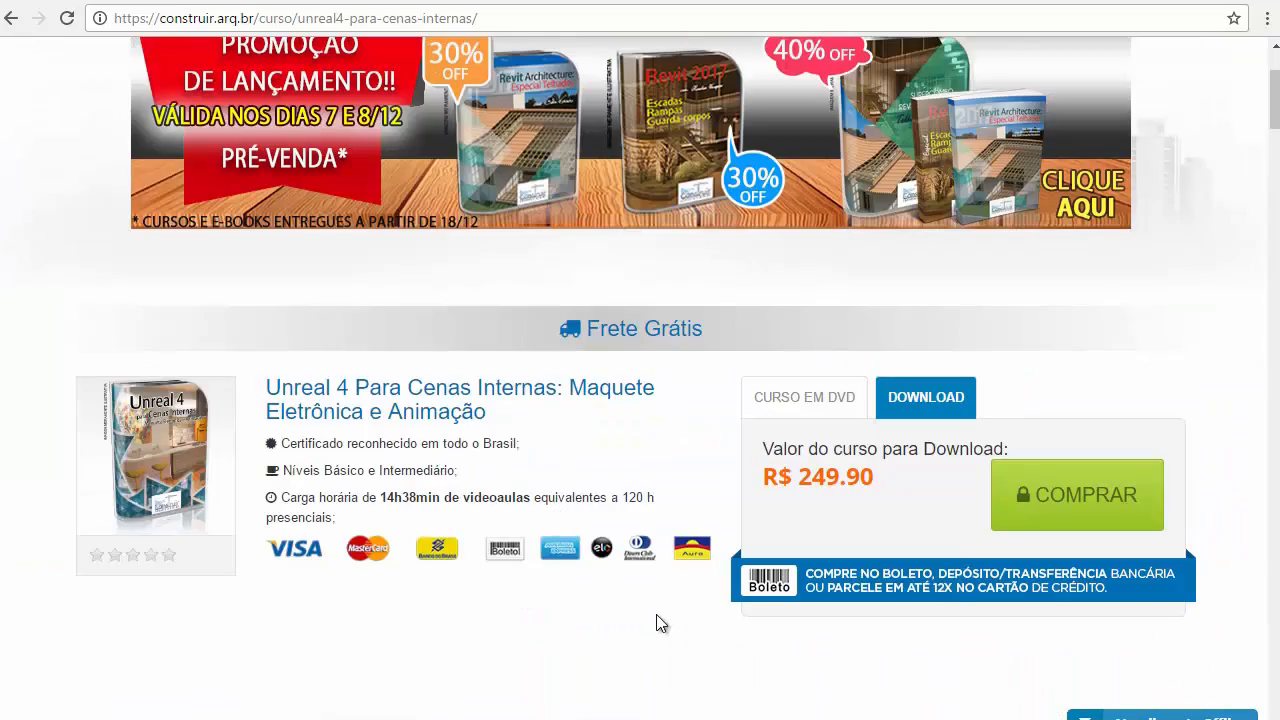
scroll(652, 632, up, 1)
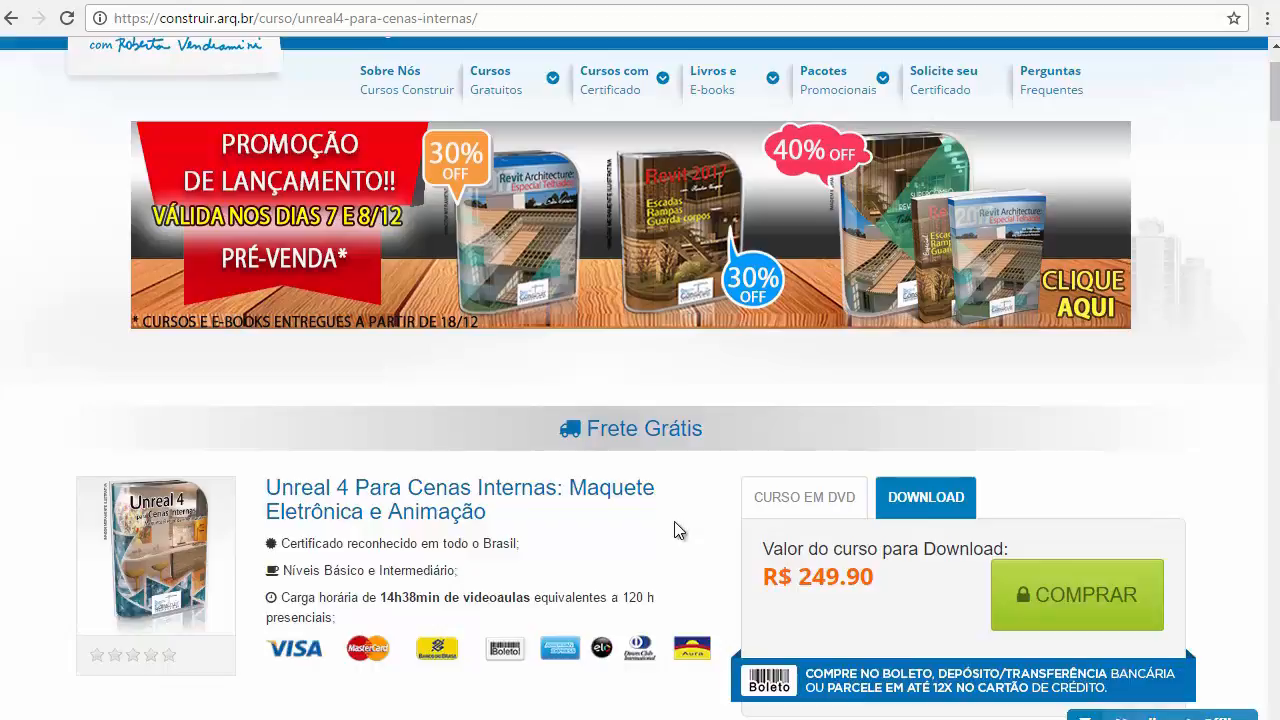
scroll(675, 521, up, 1)
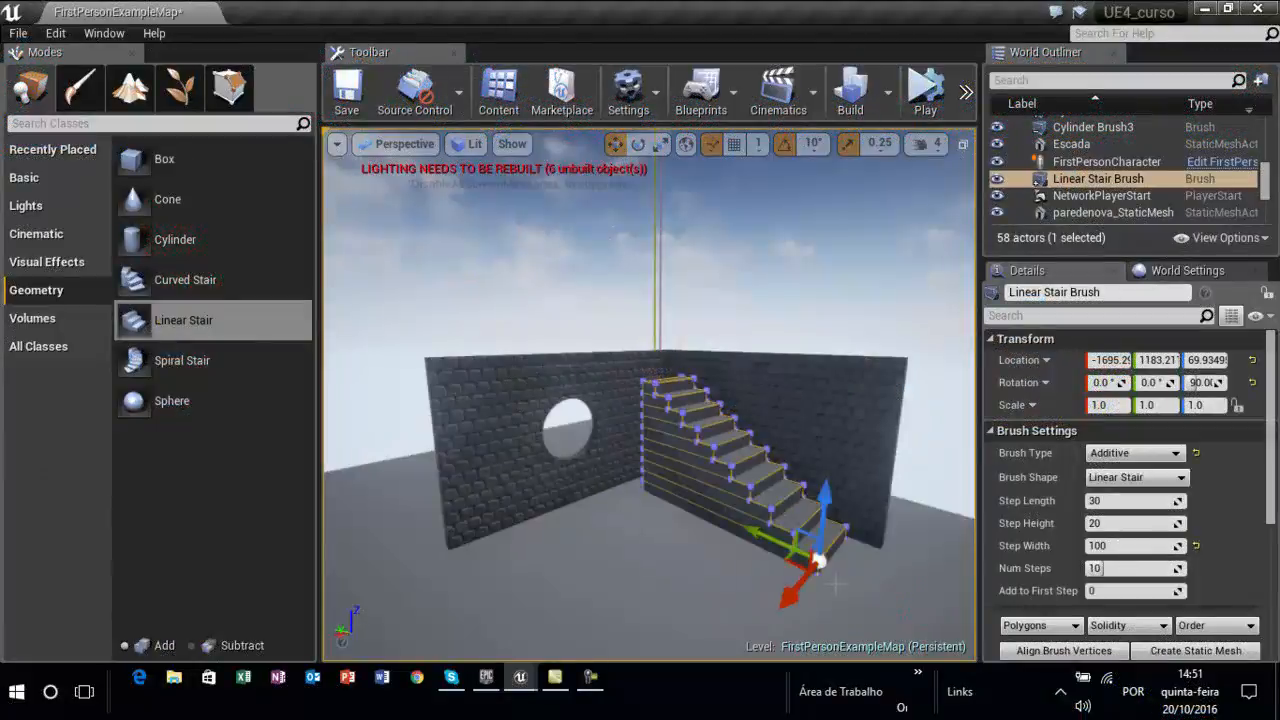
Switch back to Unreal Editor, set the linear stair brush's pivot offset on a middle step, and select the floor.
scroll(795, 545, up, 2)
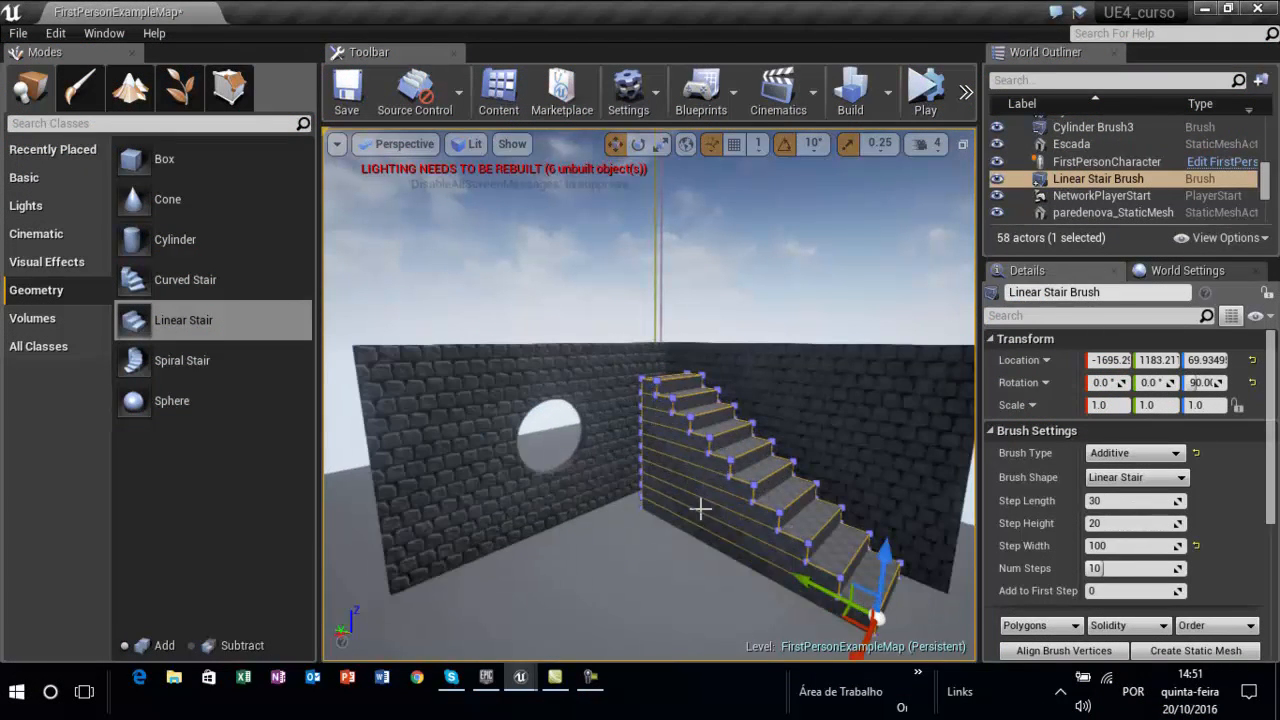
scroll(782, 598, down, 2)
scroll(782, 598, up, 2)
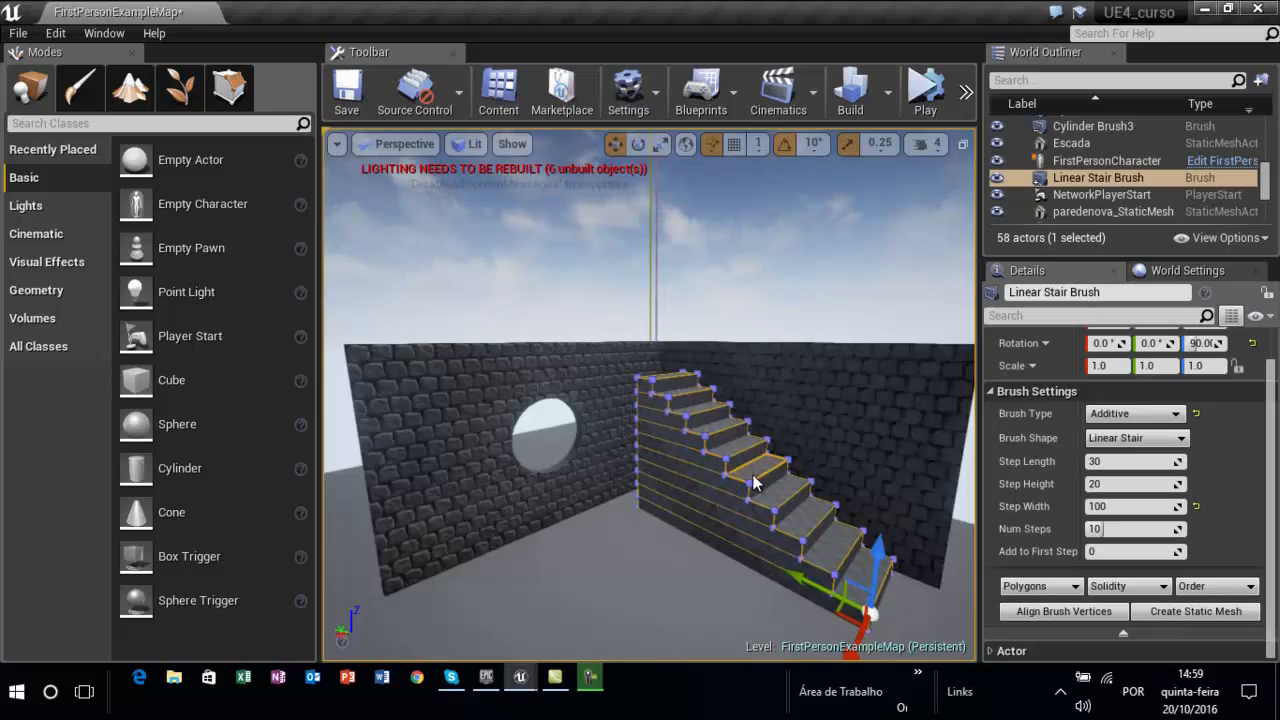
right_click(752, 468)
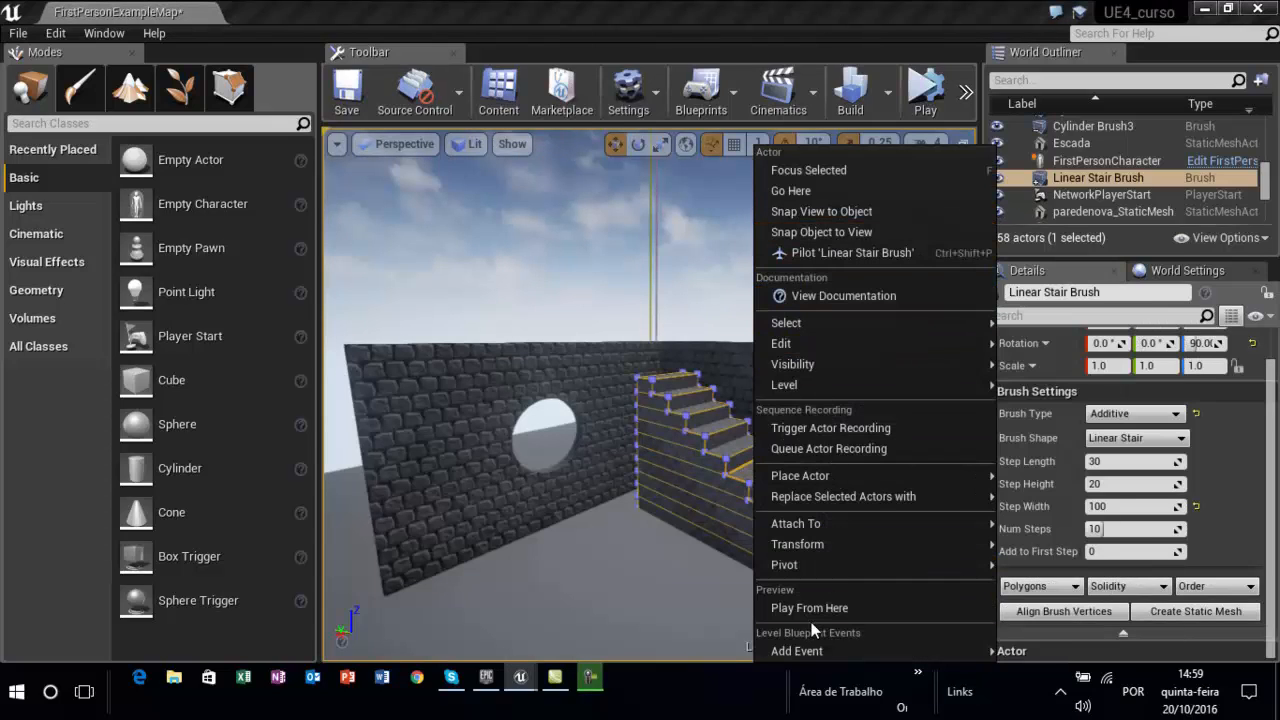
mouse_move(810, 567)
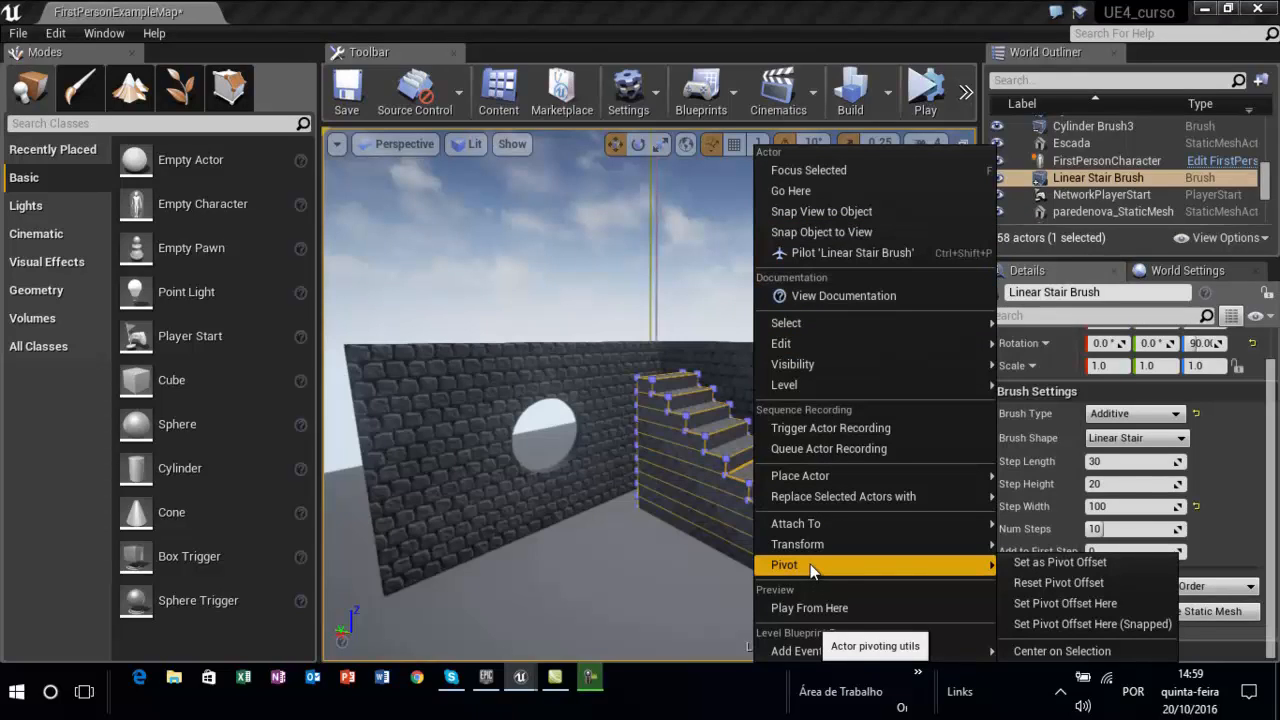
click(1039, 603)
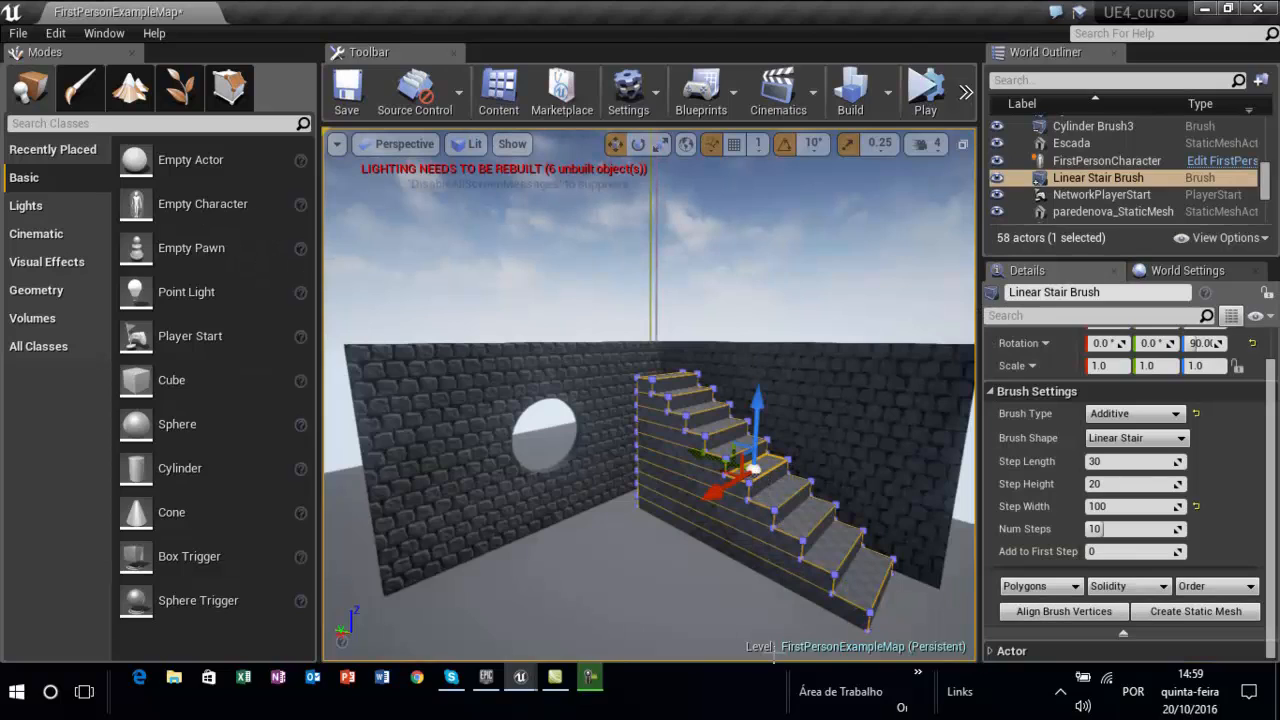
click(600, 580)
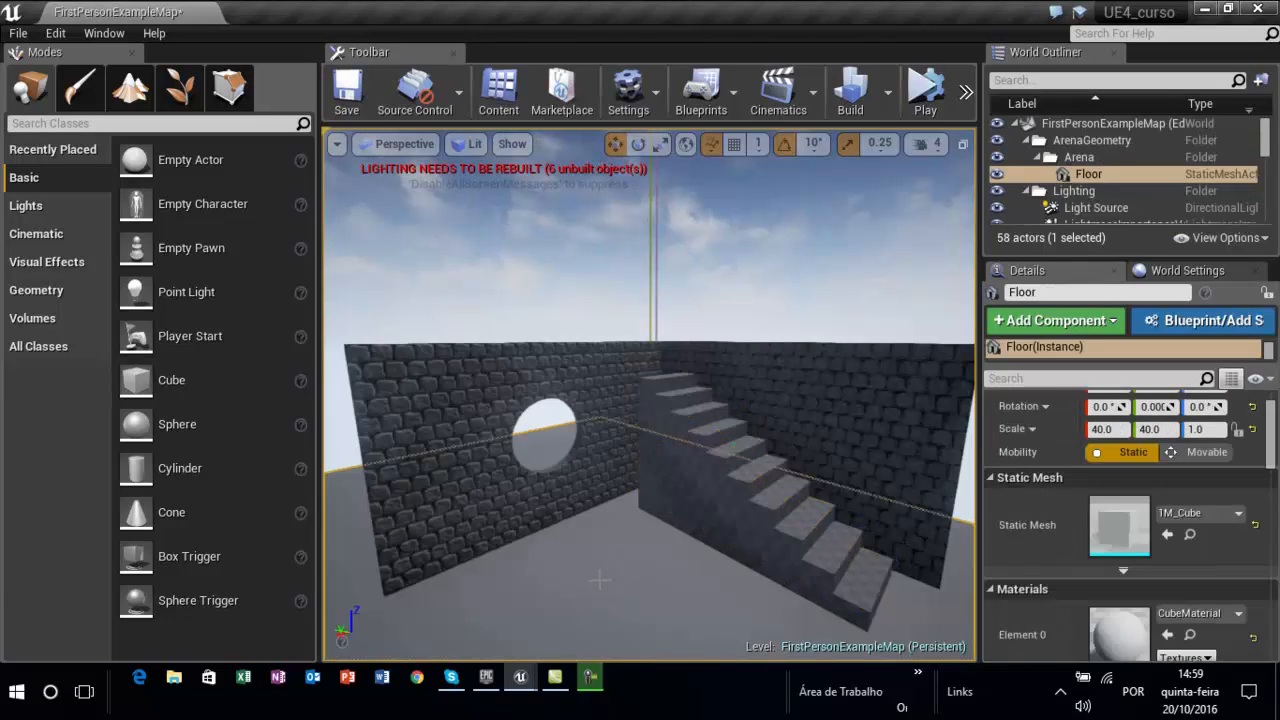
Select the linear stair brush and set its pivot offset on the side of a step midway up.
click(777, 588)
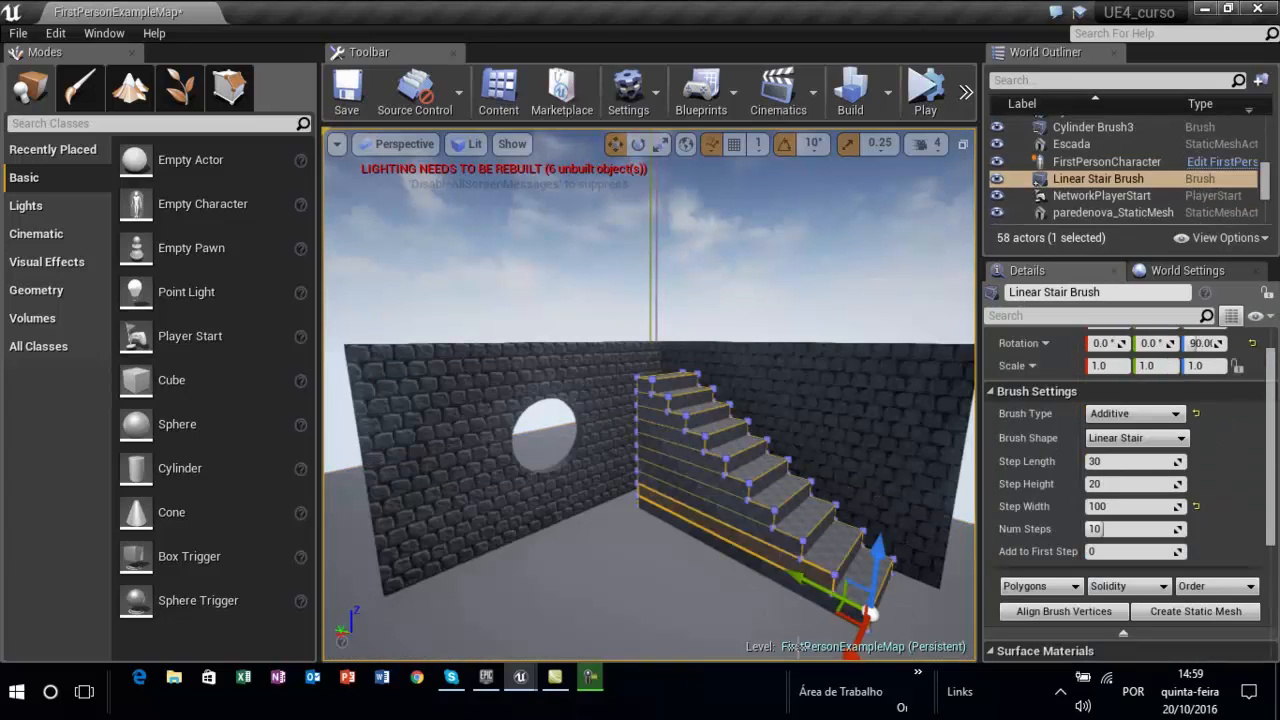
click(752, 510)
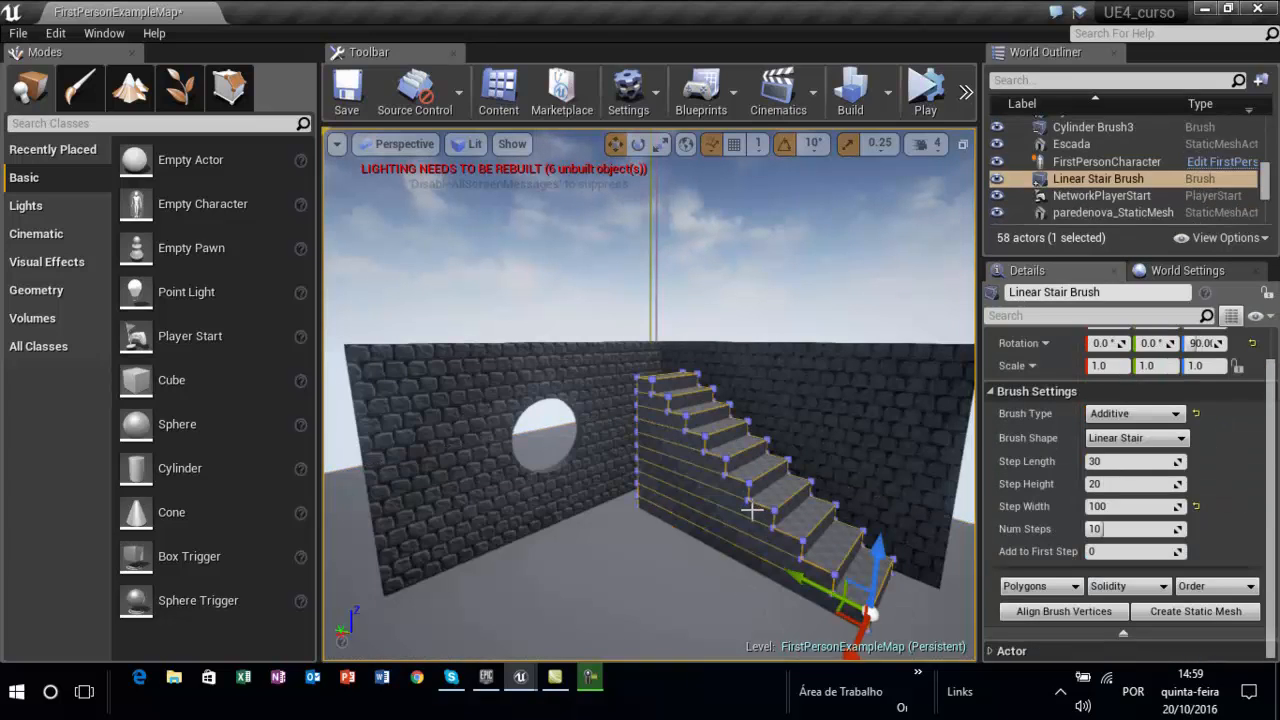
right_click(750, 510)
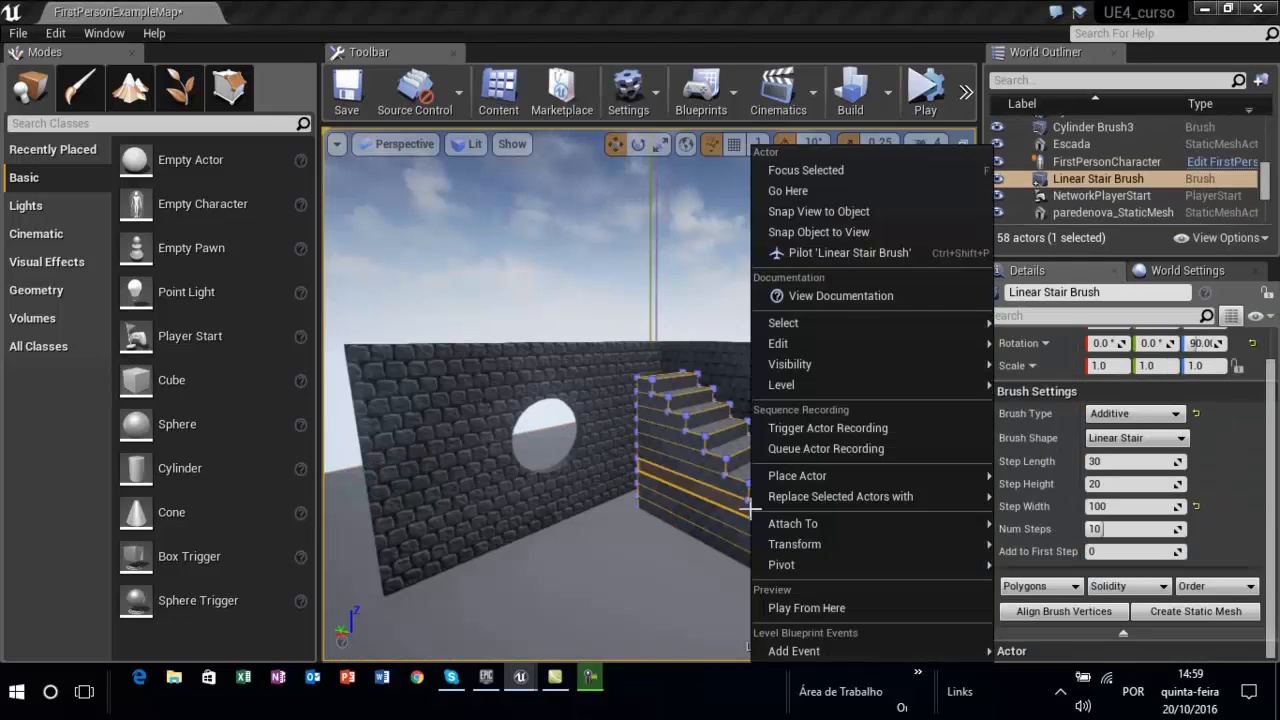
mouse_move(780, 567)
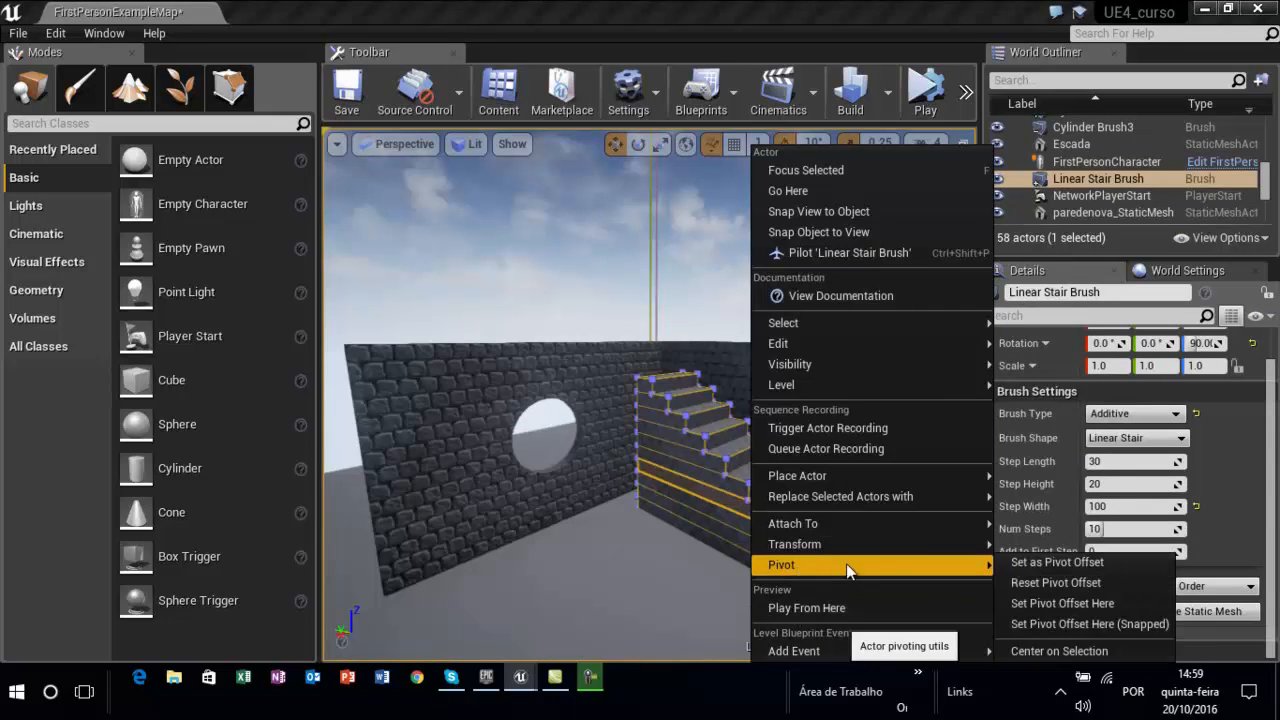
click(1043, 602)
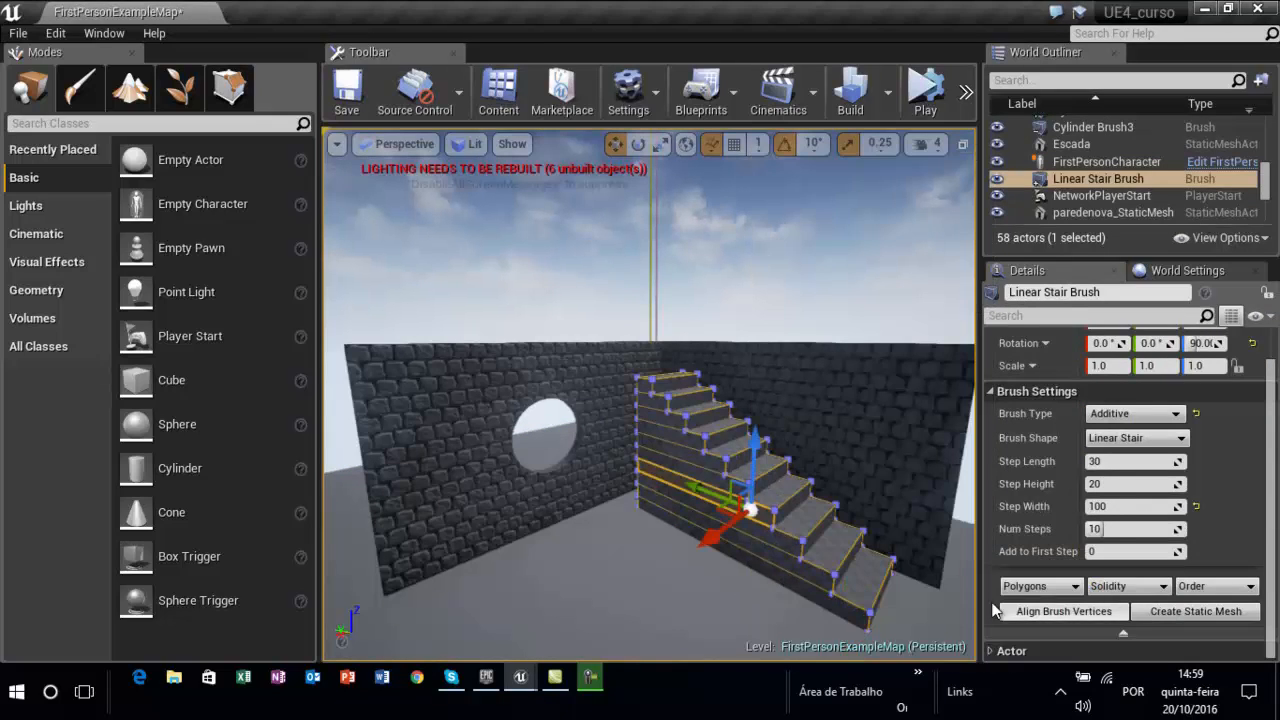
Apply Set as Pivot Offset to the linear stair brush and select the floor.
right_click(757, 512)
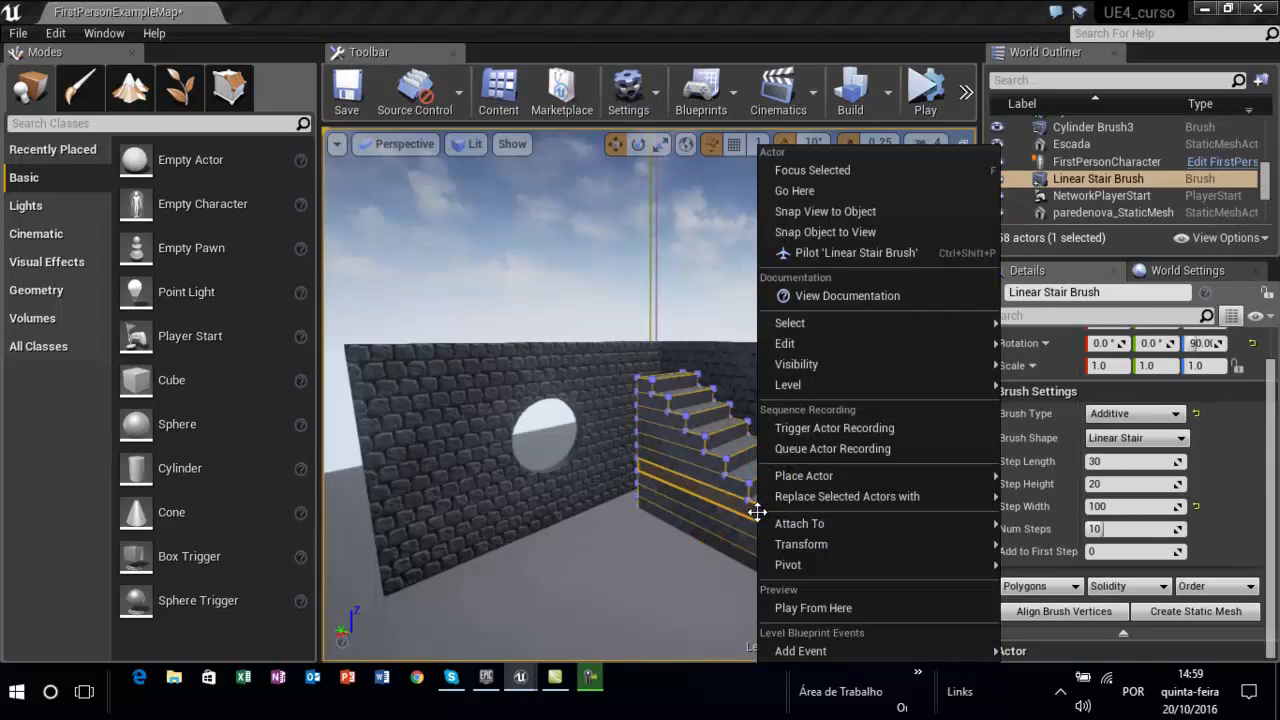
mouse_move(794, 566)
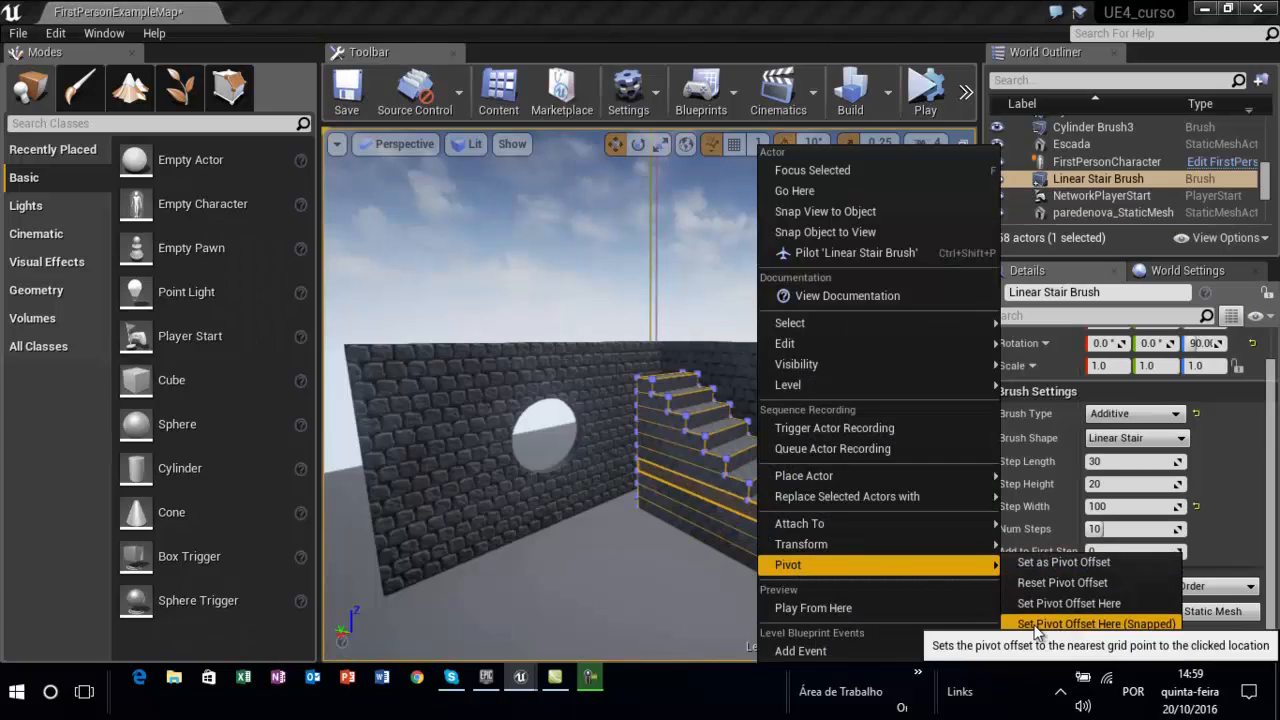
click(1053, 563)
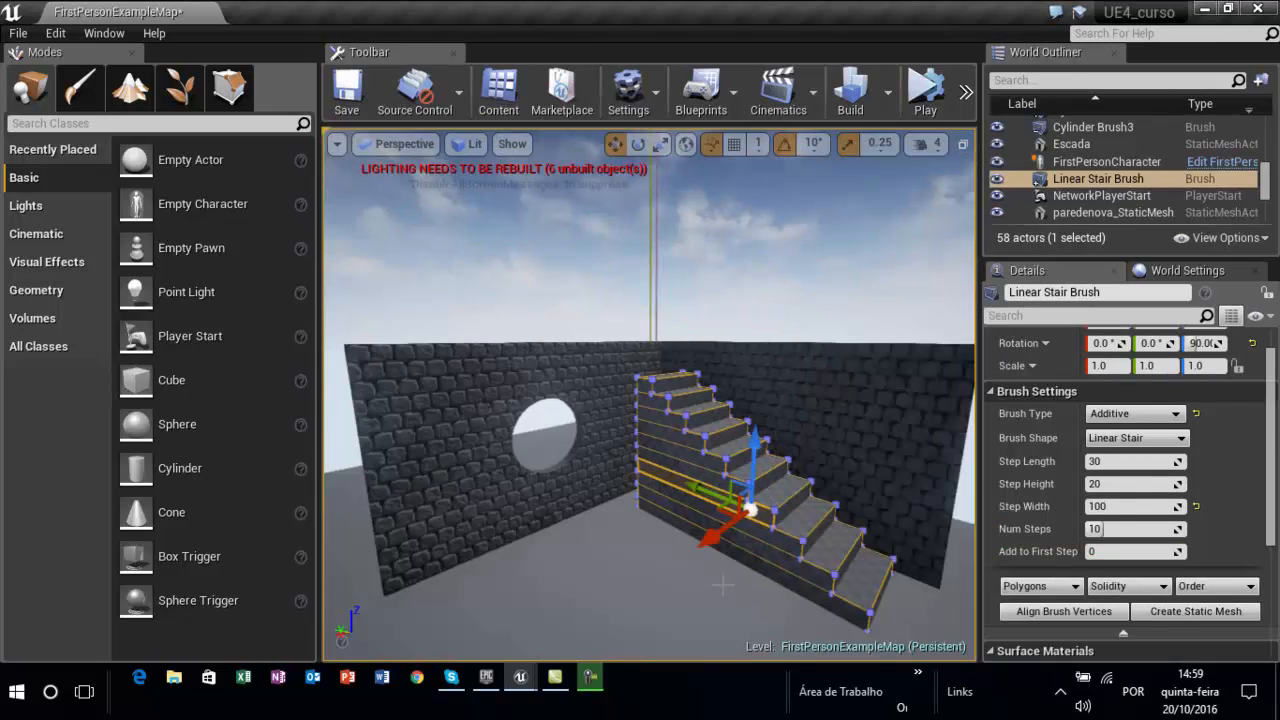
click(727, 578)
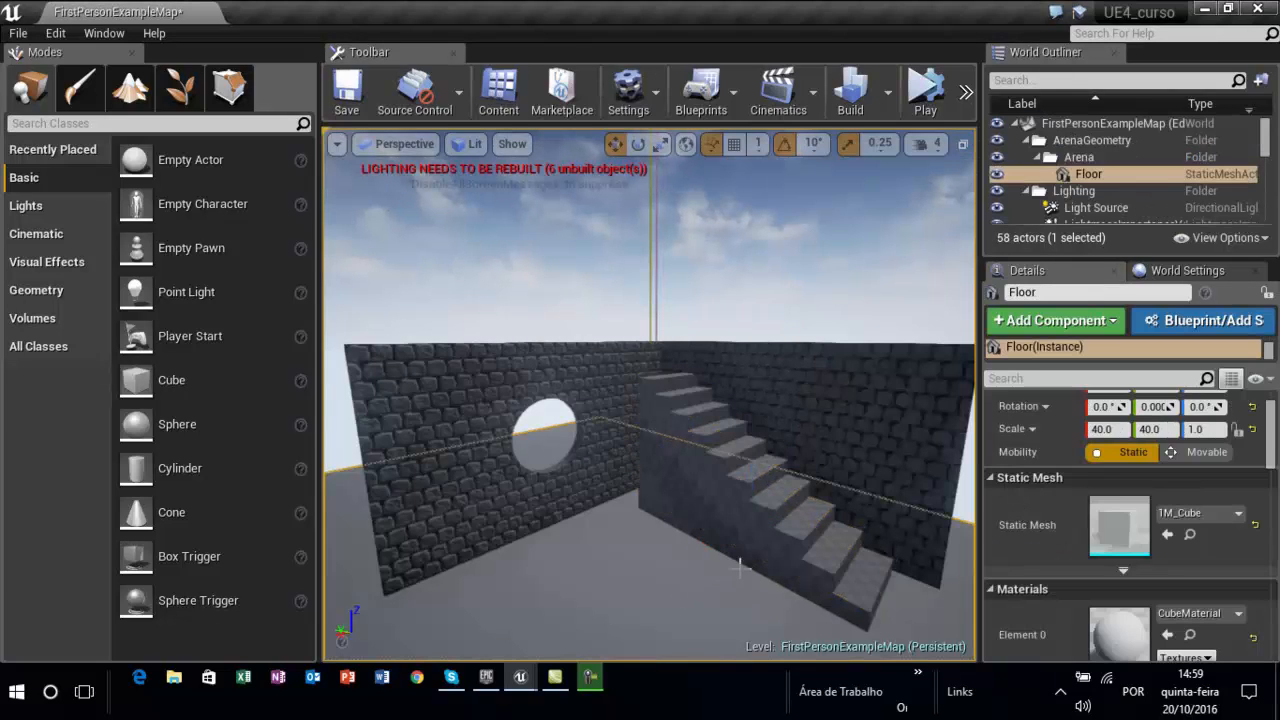
click(763, 476)
click(660, 562)
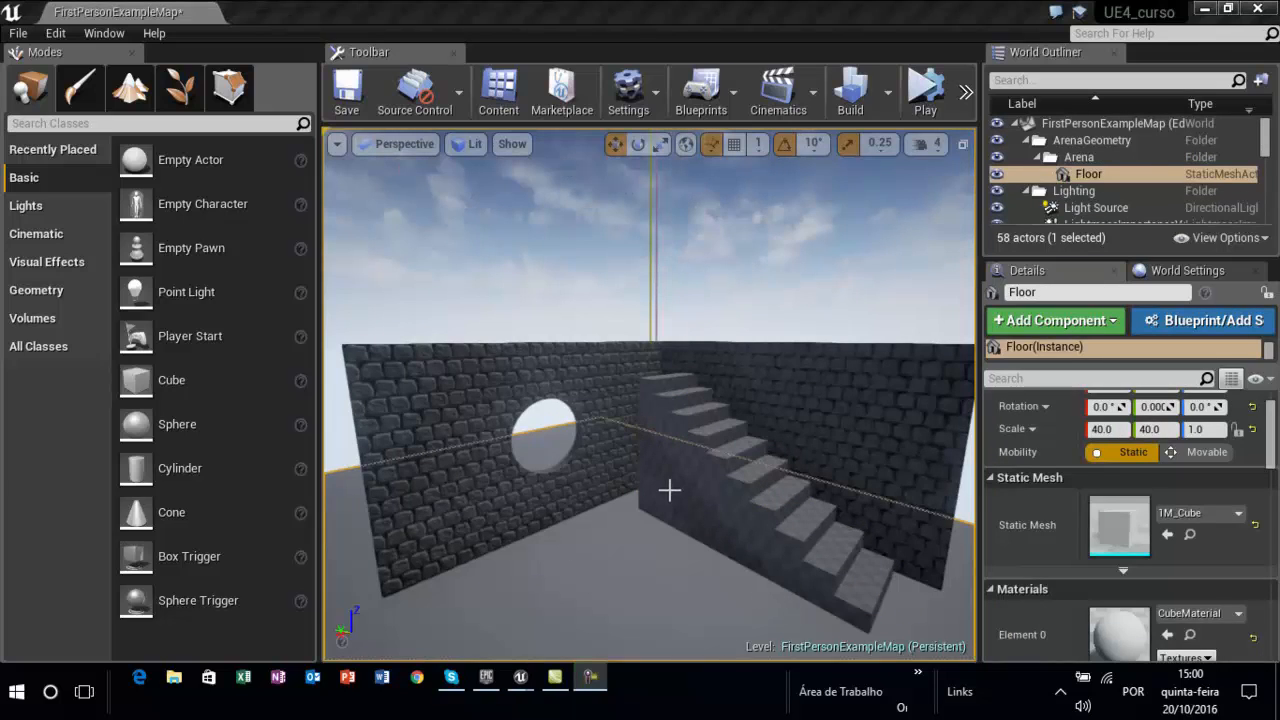
click(670, 488)
click(610, 563)
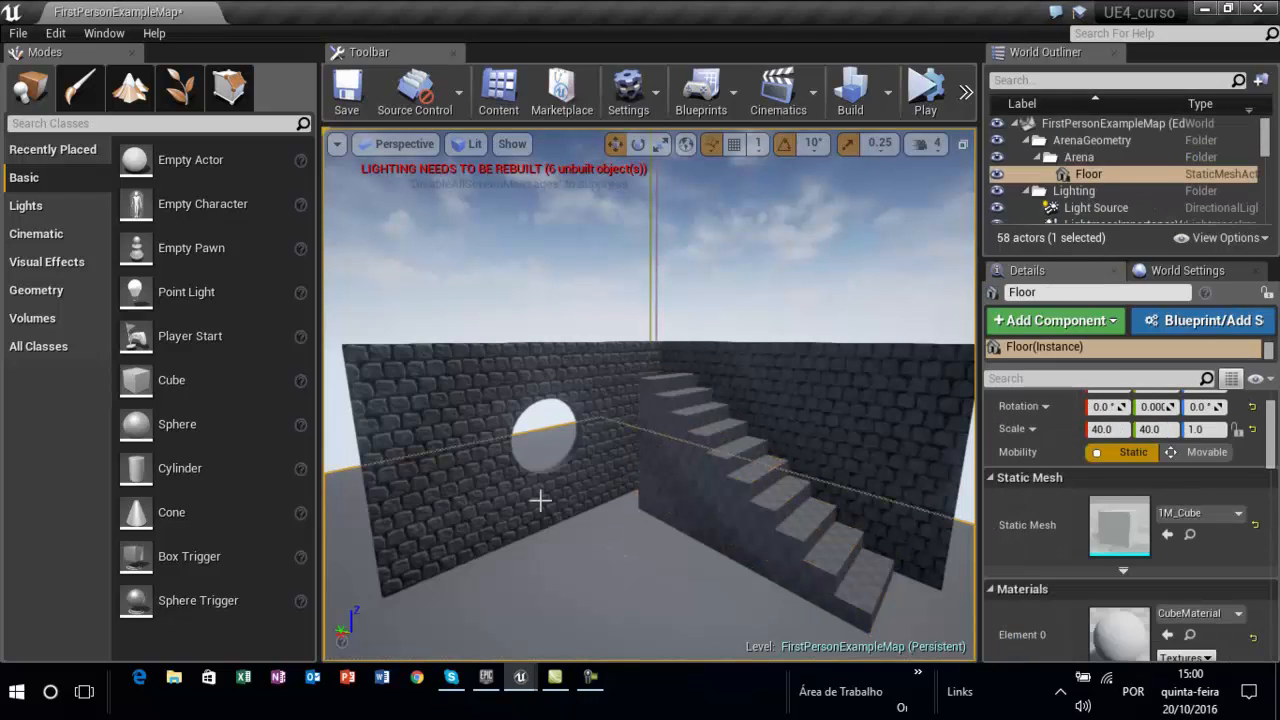
Select the wall with the circular hole, look through the Paint, Landscape and Foliage modes, and switch to Geometry Editing mode.
click(512, 506)
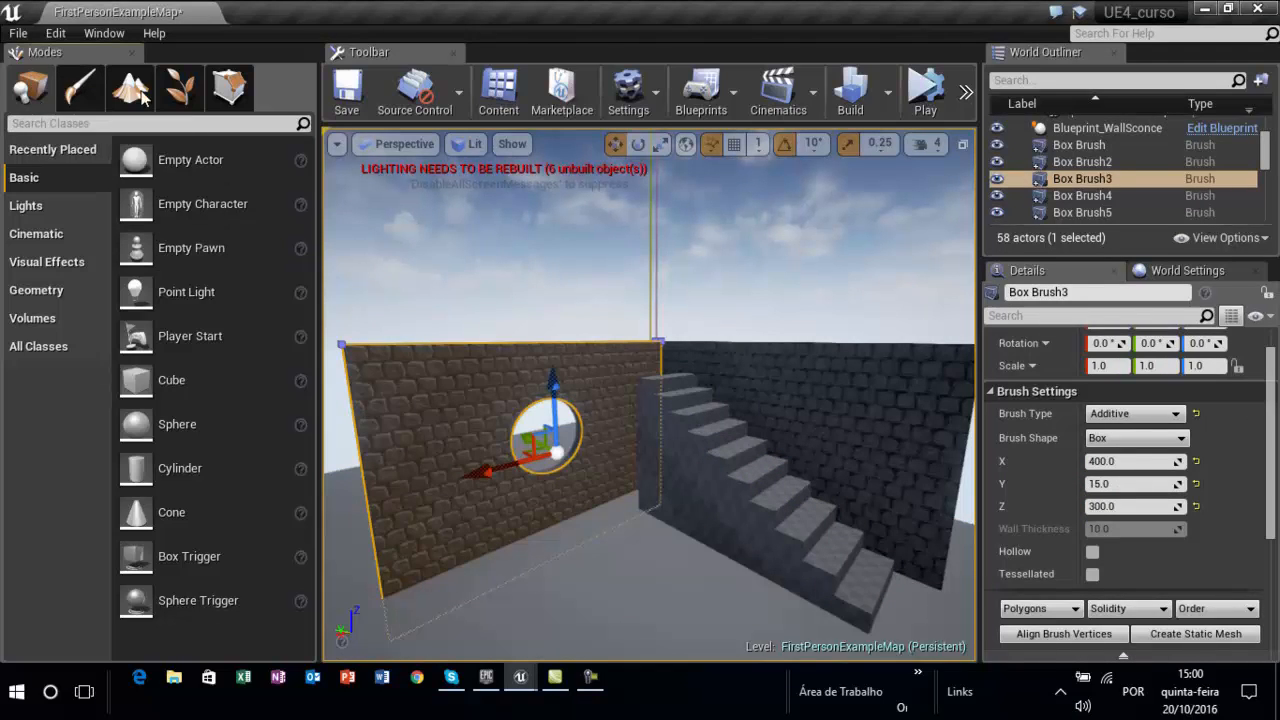
click(78, 90)
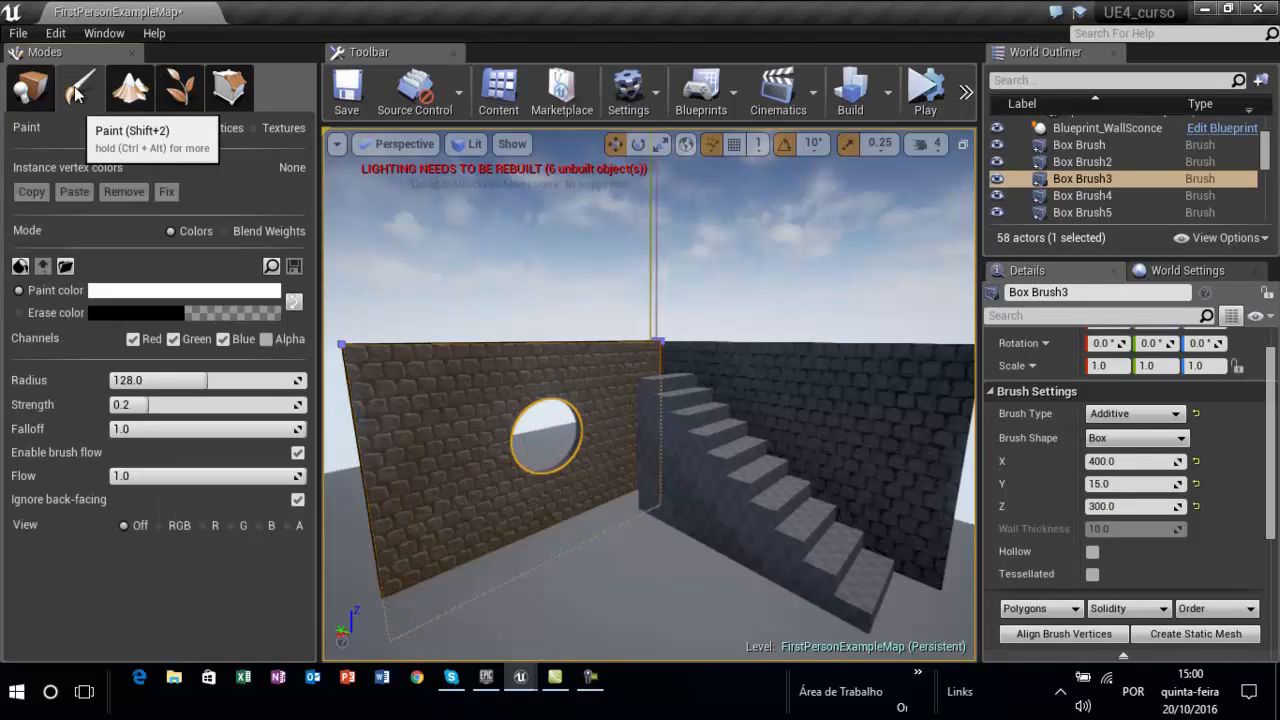
click(128, 103)
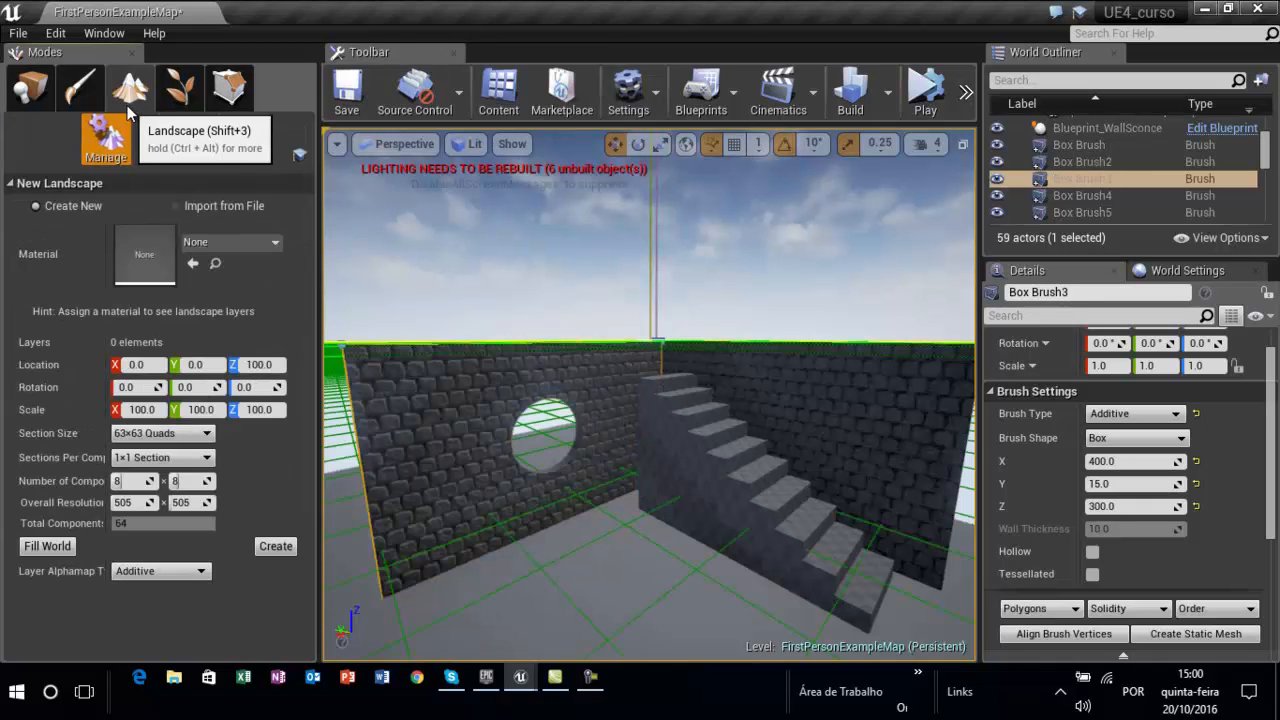
click(182, 88)
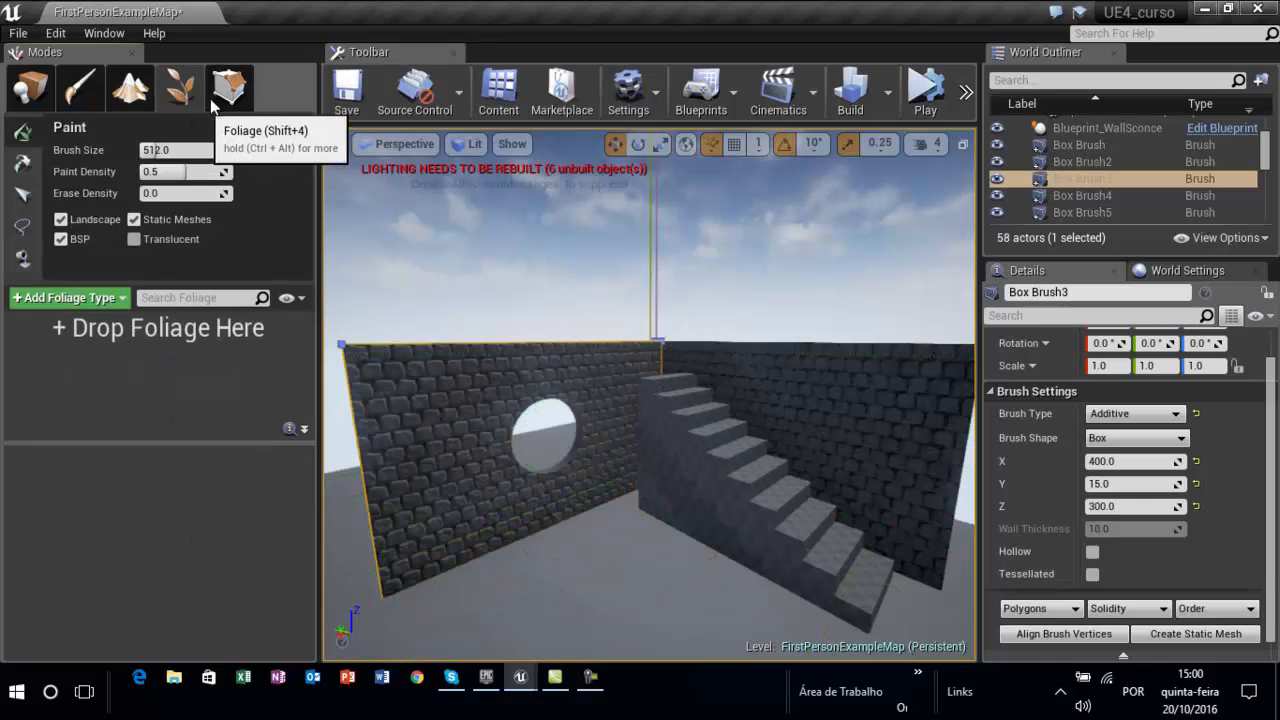
click(229, 92)
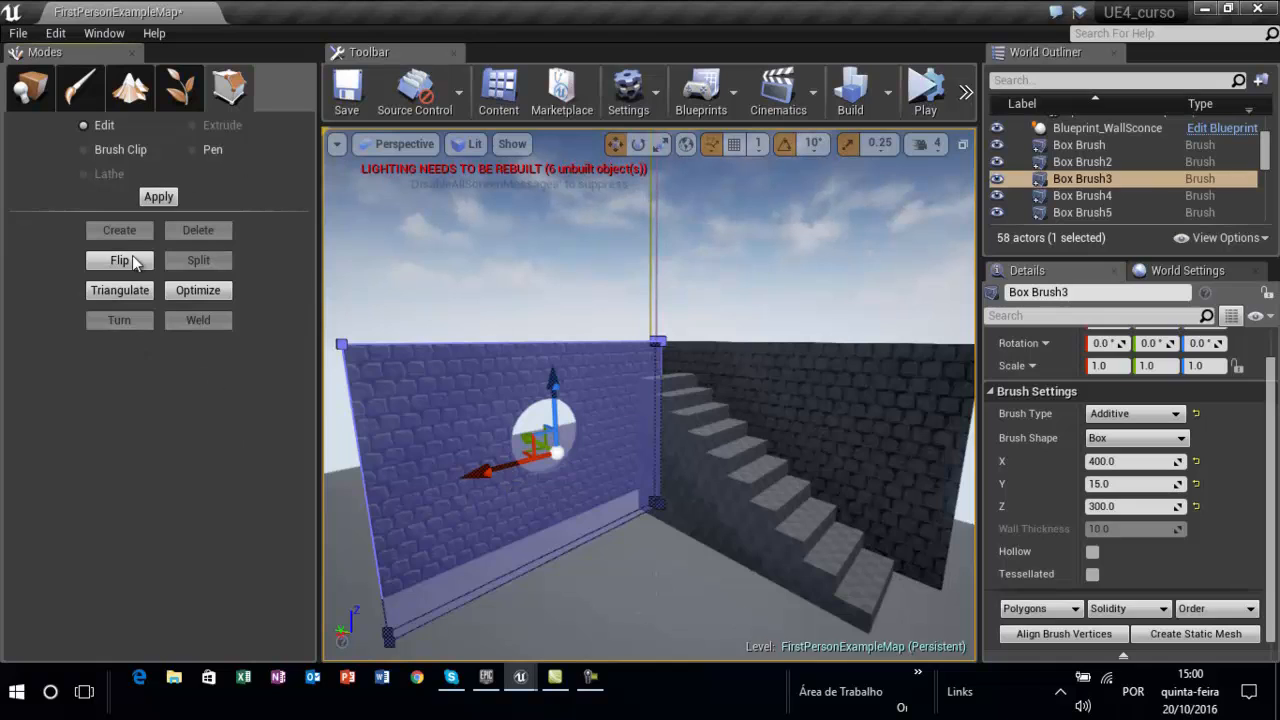
Move the holed wall and the wall behind the staircase slightly upward in Geometry Editing mode, and select the floor.
click(809, 391)
click(411, 403)
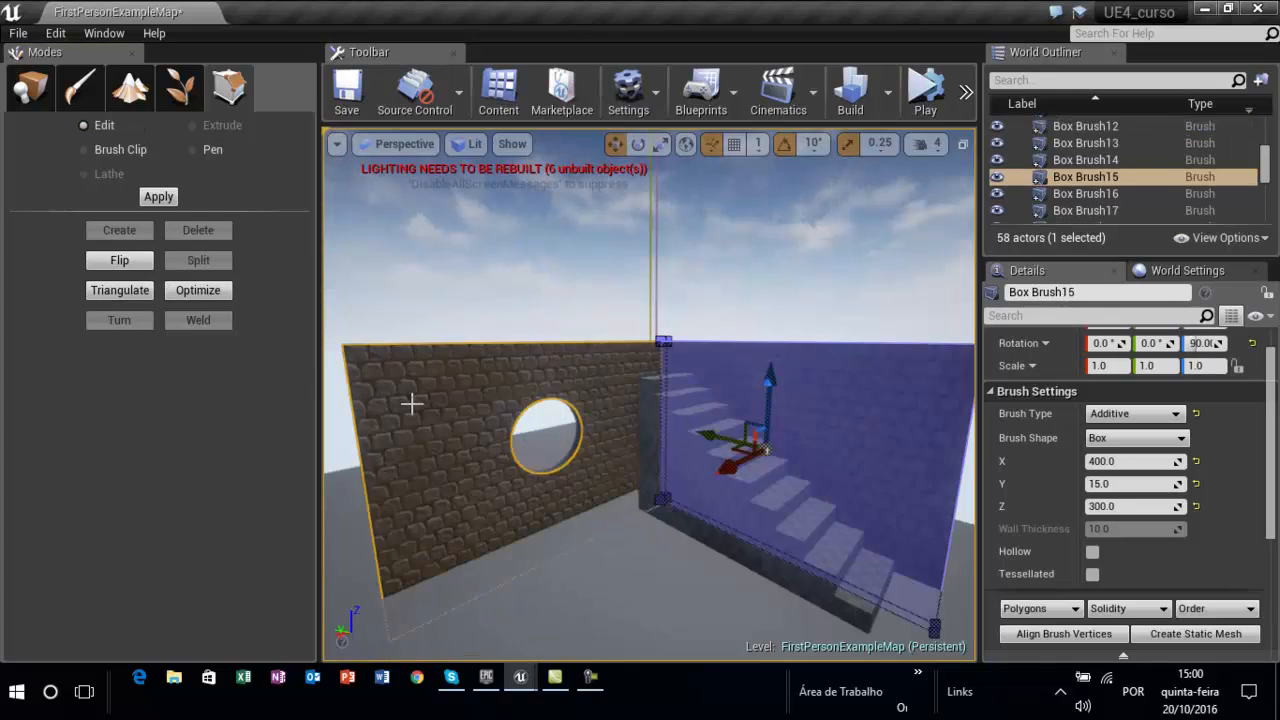
drag(553, 410, 551, 366)
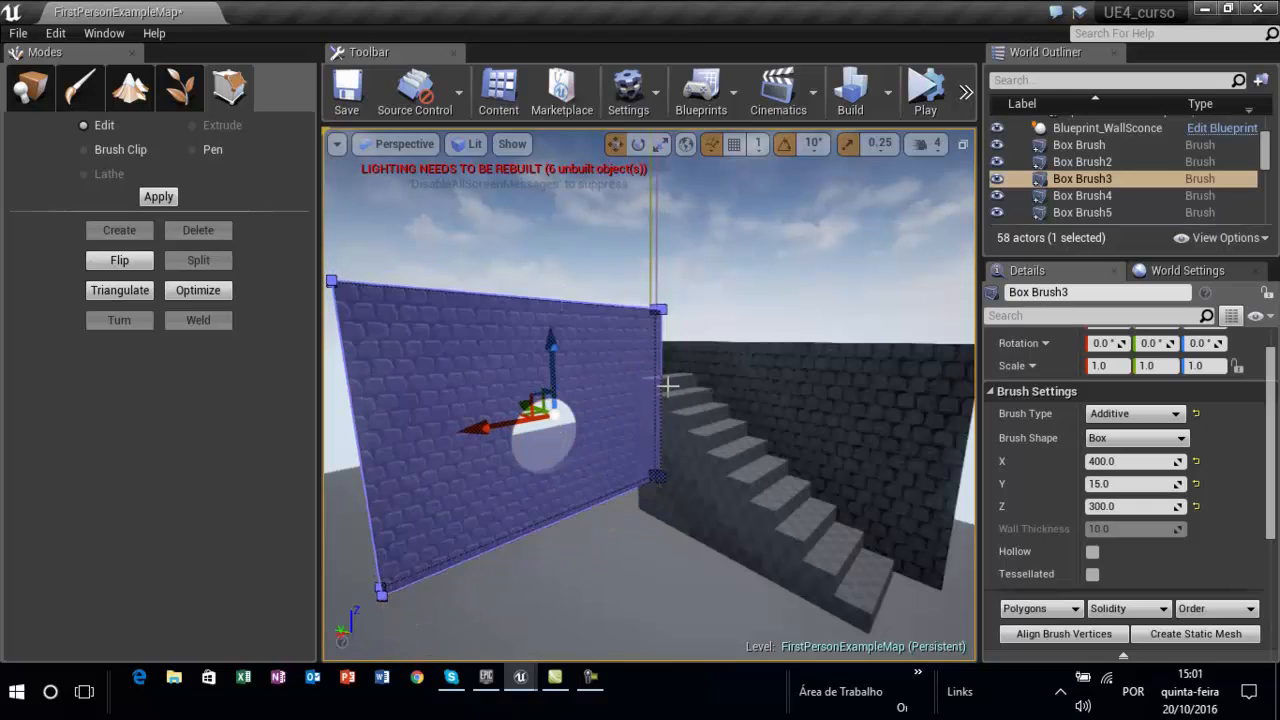
click(760, 392)
drag(764, 410, 764, 377)
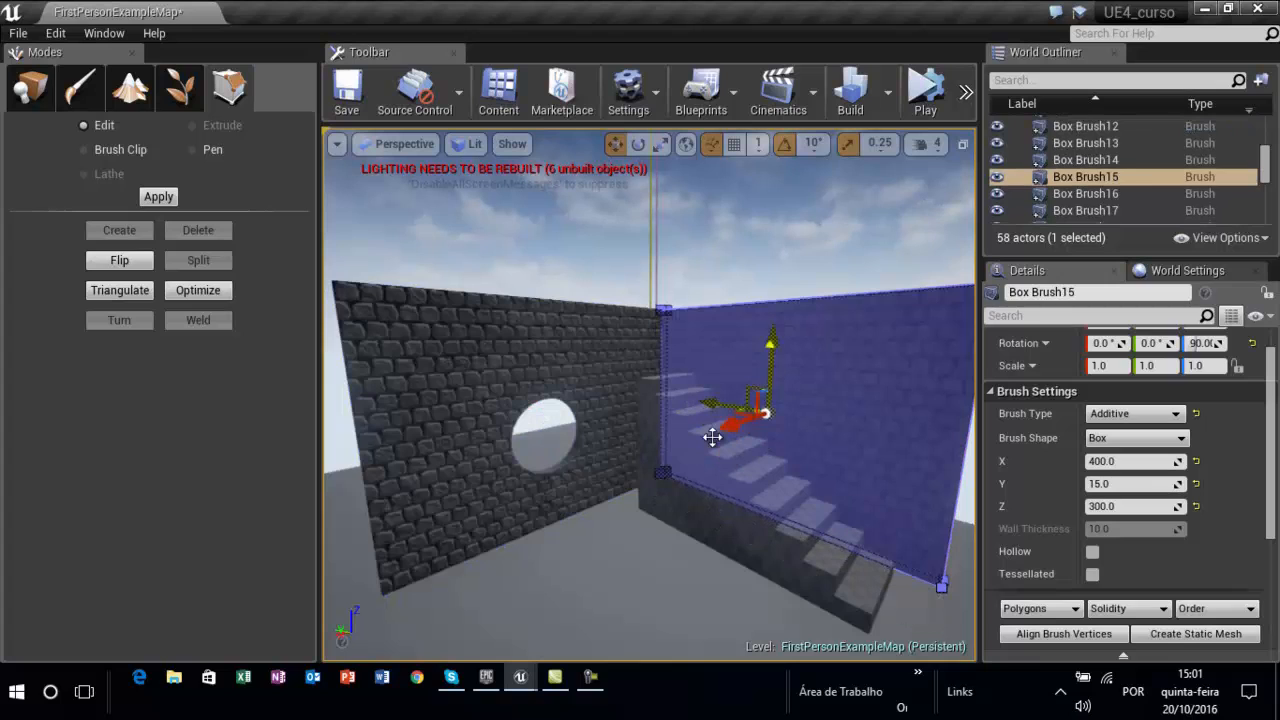
click(648, 490)
click(617, 603)
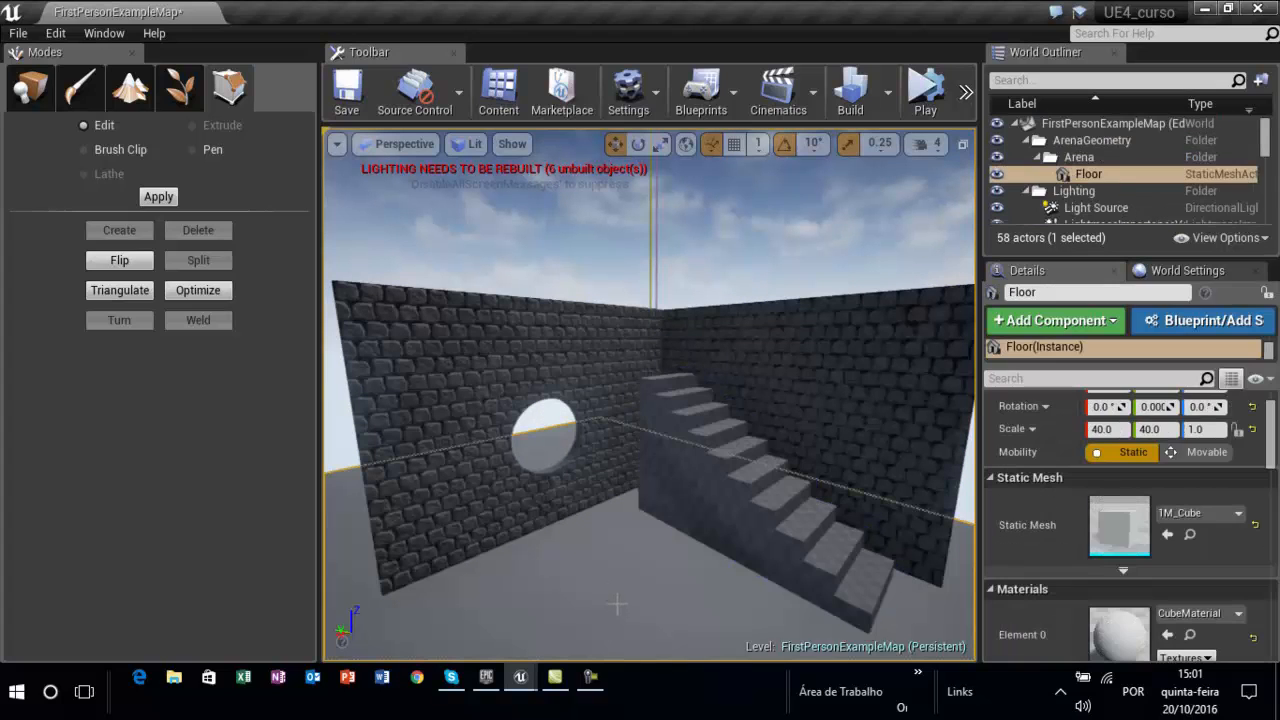
Try the Flip modifier on the wall brush behind the staircase and undo the flip.
click(454, 473)
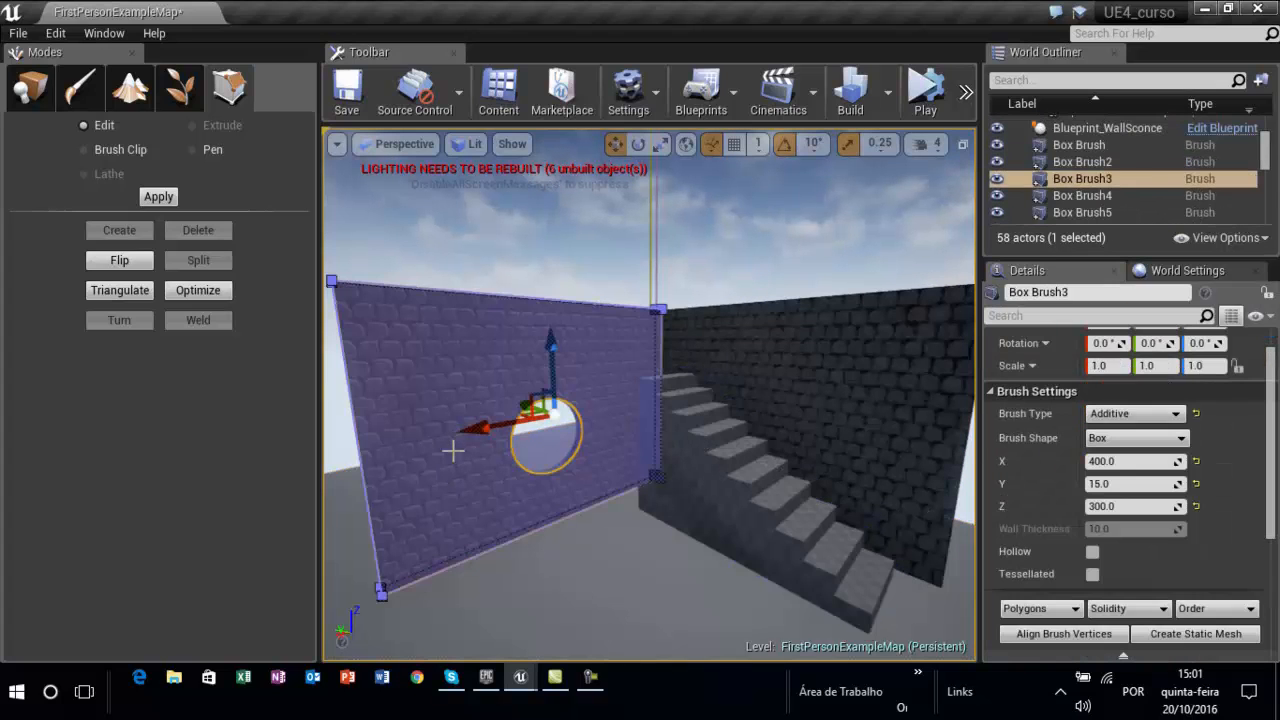
click(825, 404)
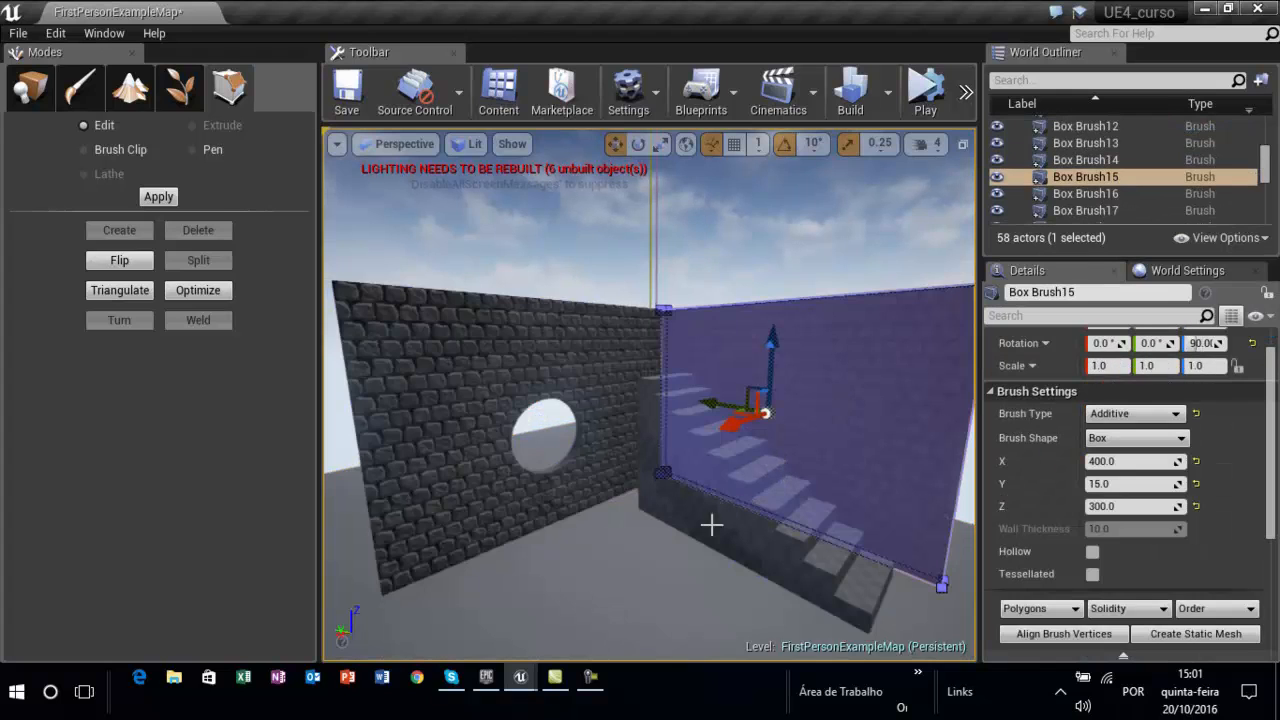
right_drag(630, 531, 657, 531)
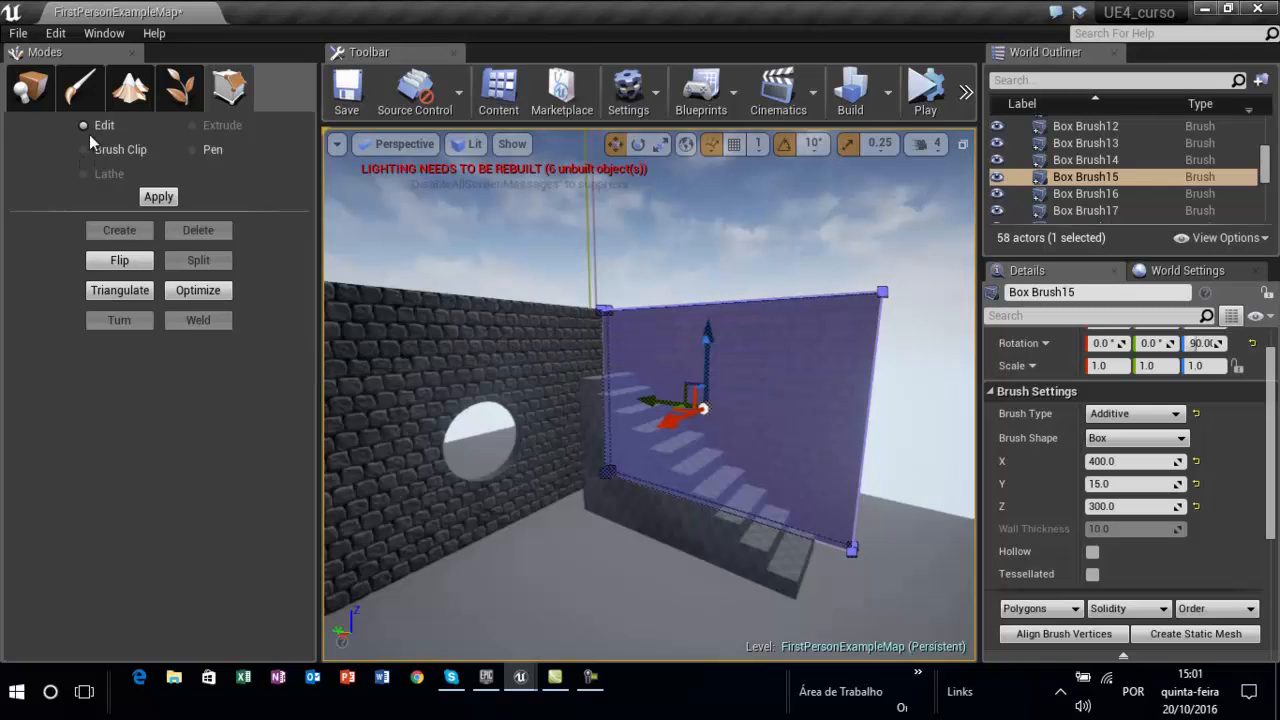
click(119, 261)
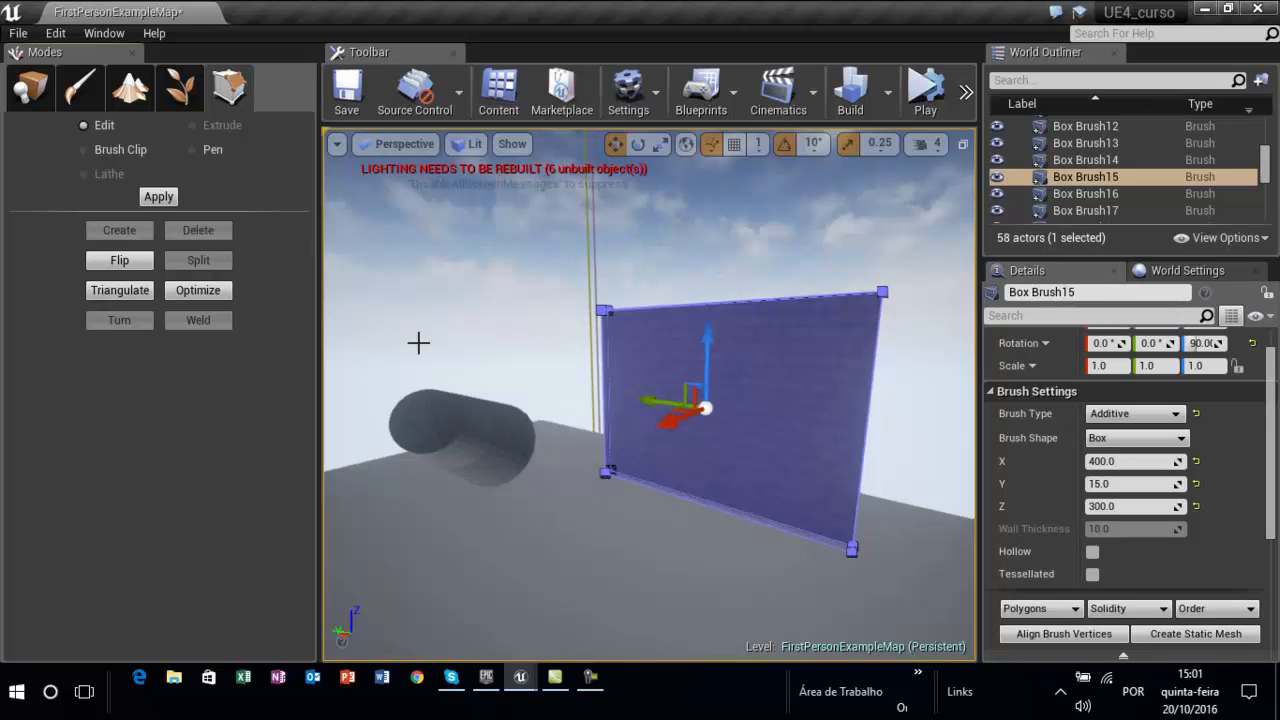
key(ctrl+z)
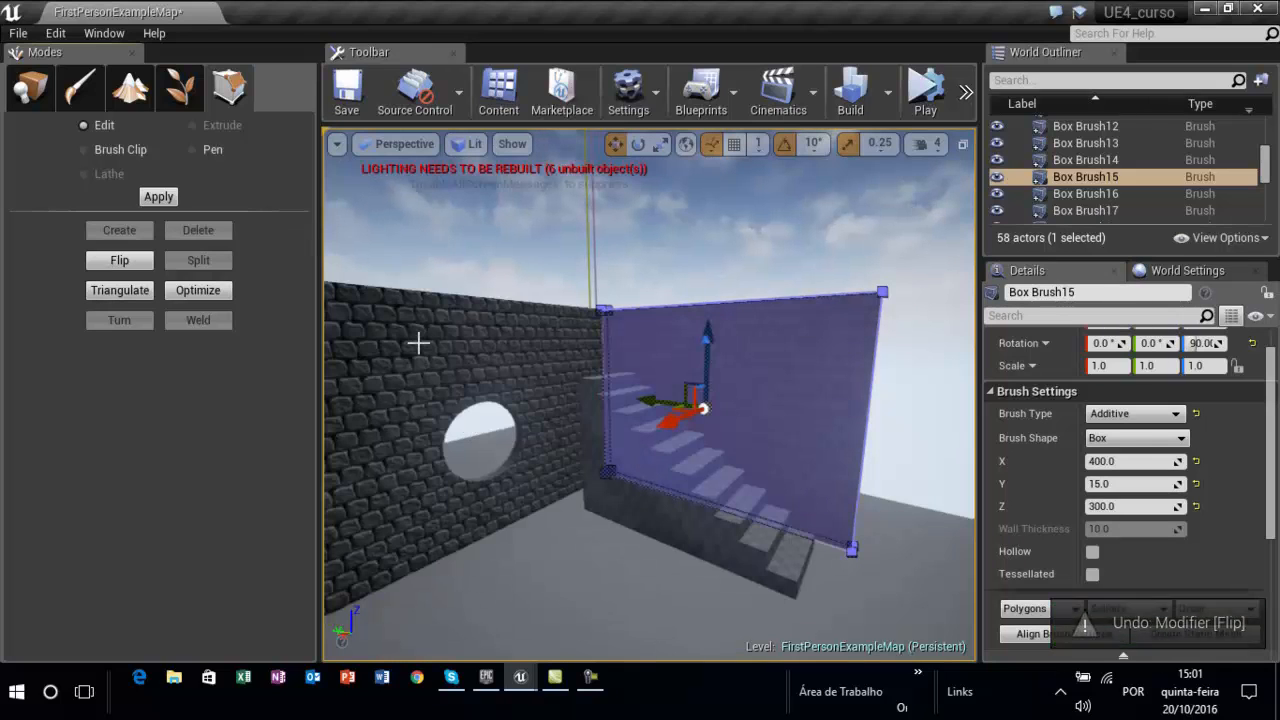
Try the Triangulate and Optimize modifiers on the wall behind the staircase, undoing each, and select the floor.
click(120, 290)
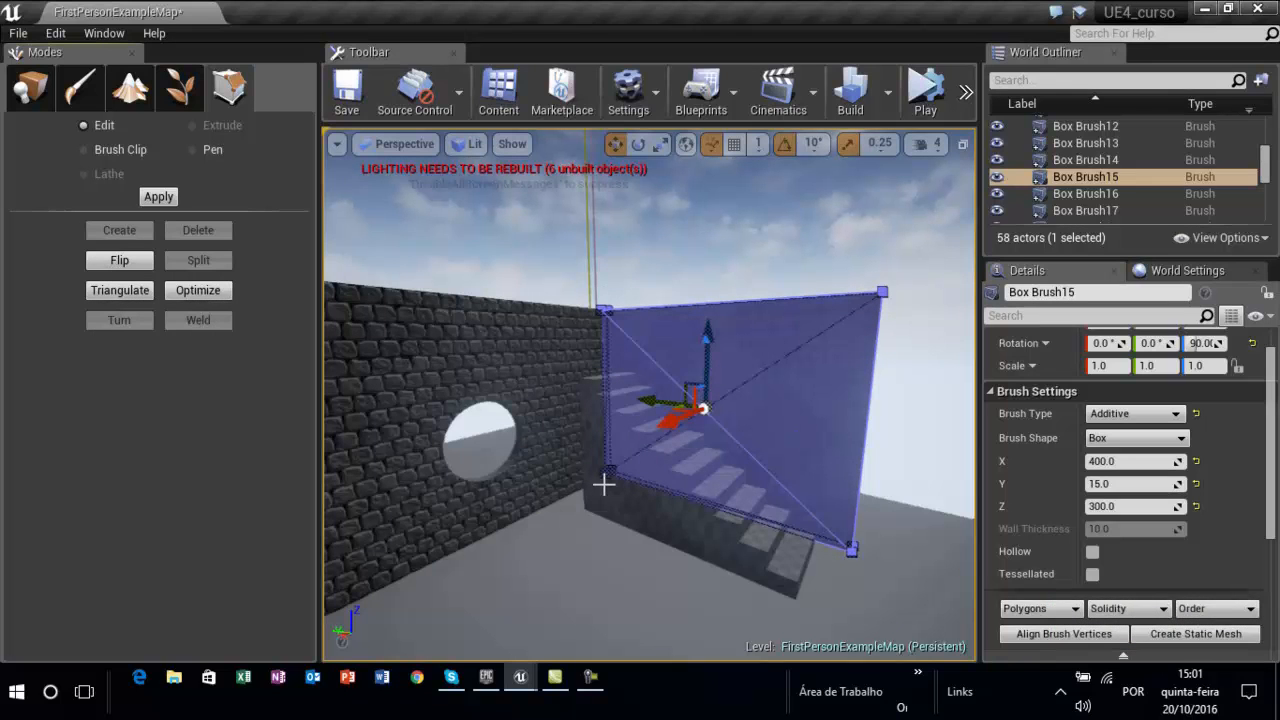
key(ctrl+z)
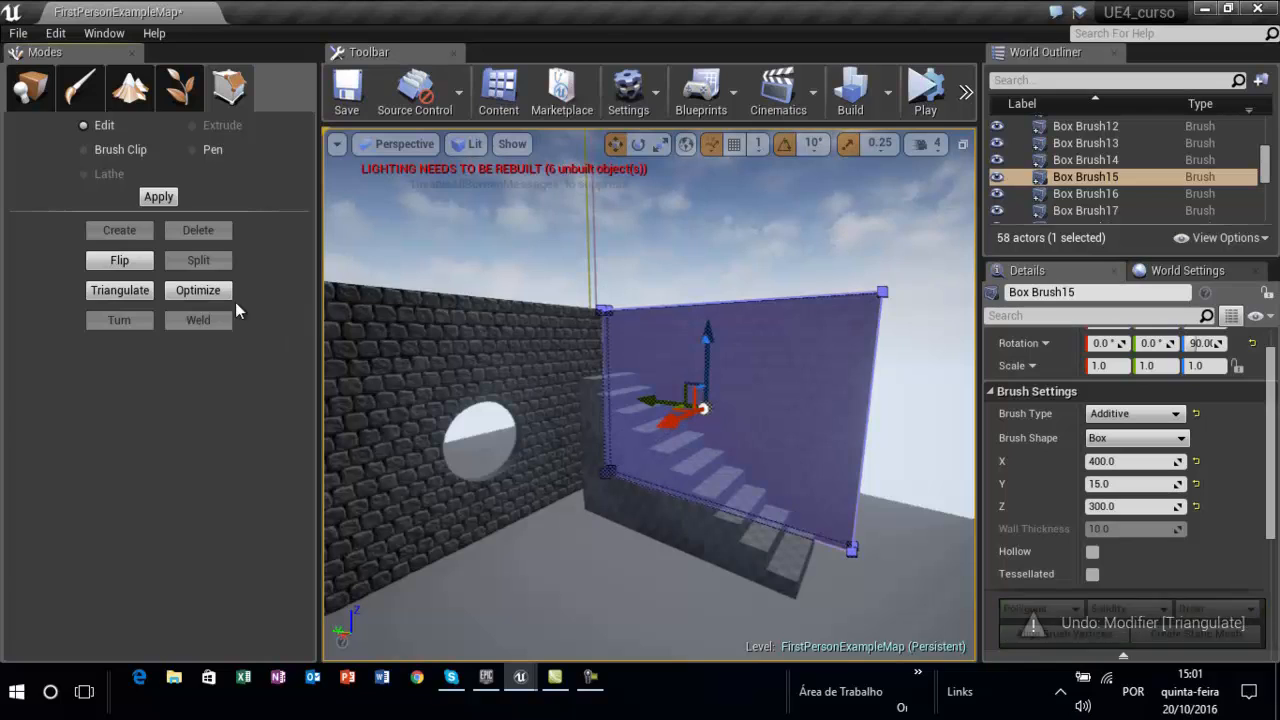
click(205, 292)
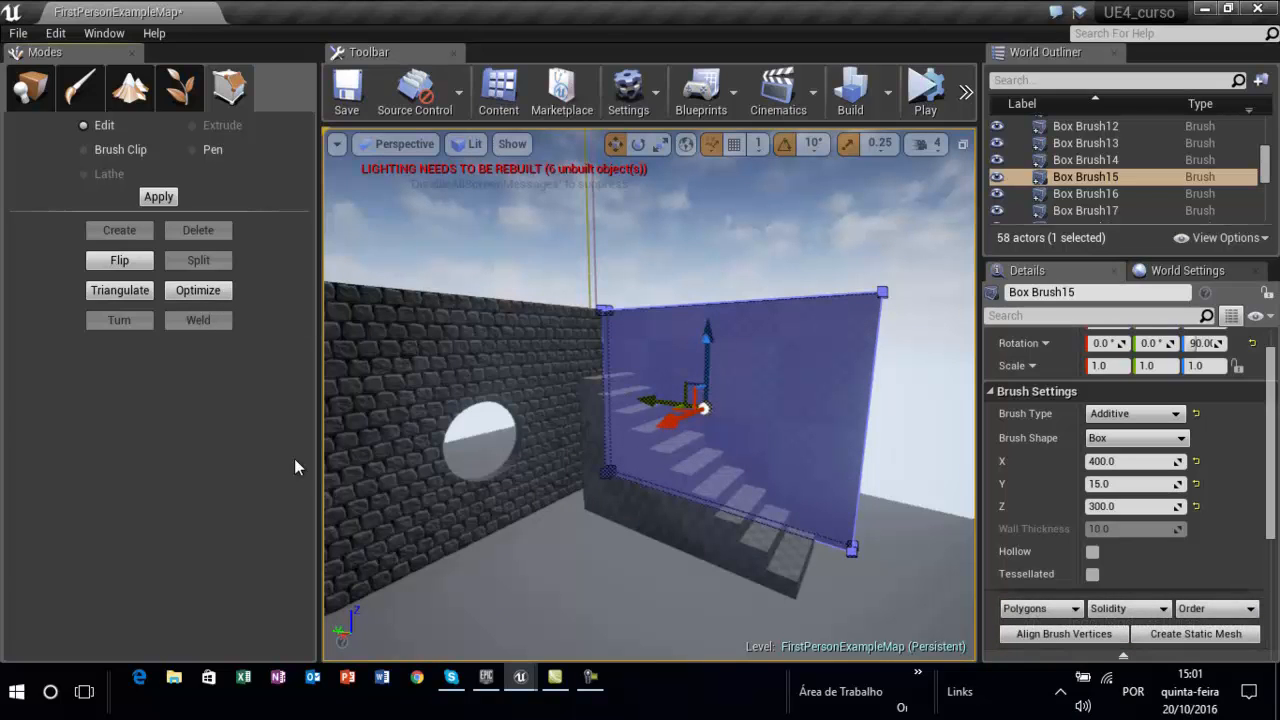
key(ctrl+z)
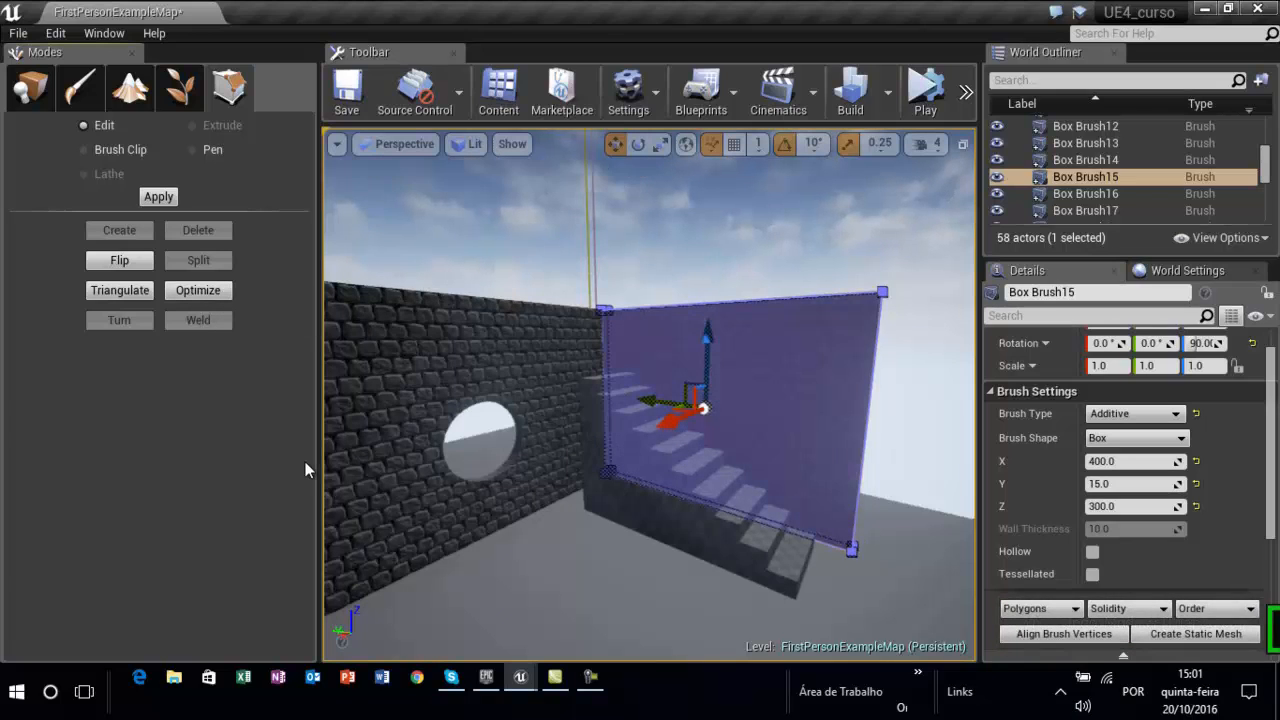
click(546, 547)
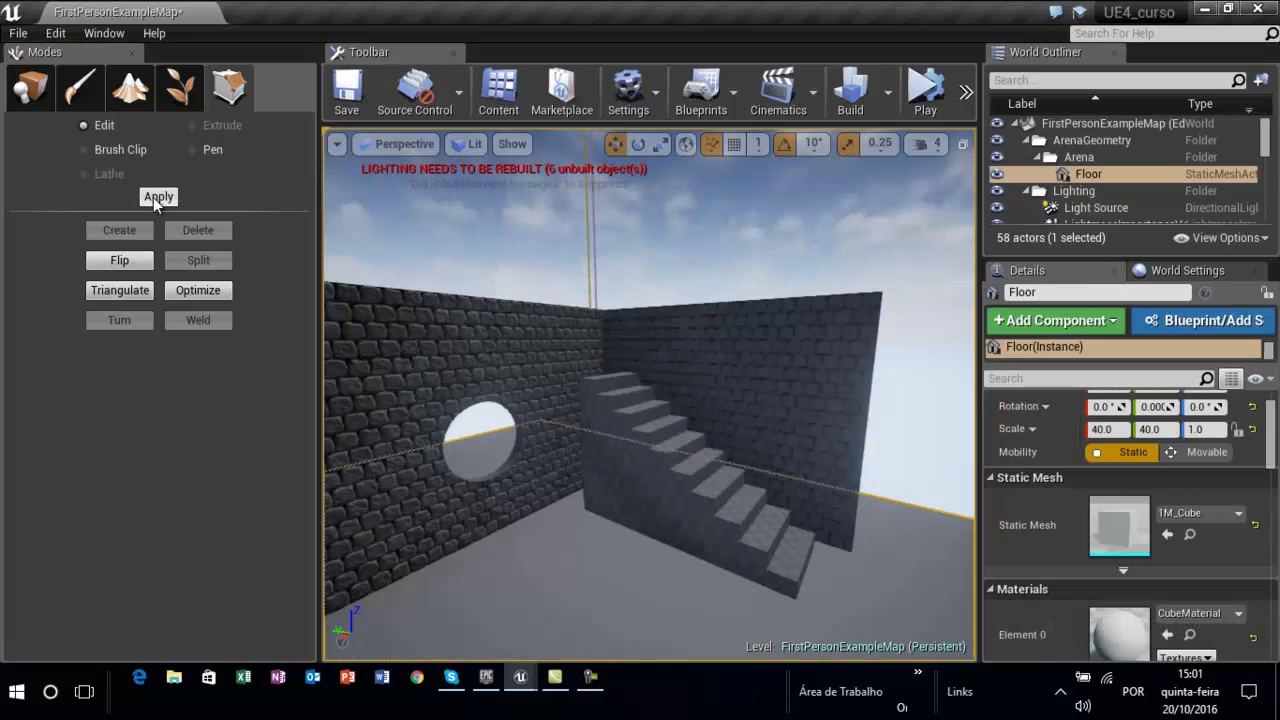
Split the wall behind the staircase at its outer vertical edge and undo a trial upward move of the brush.
click(706, 357)
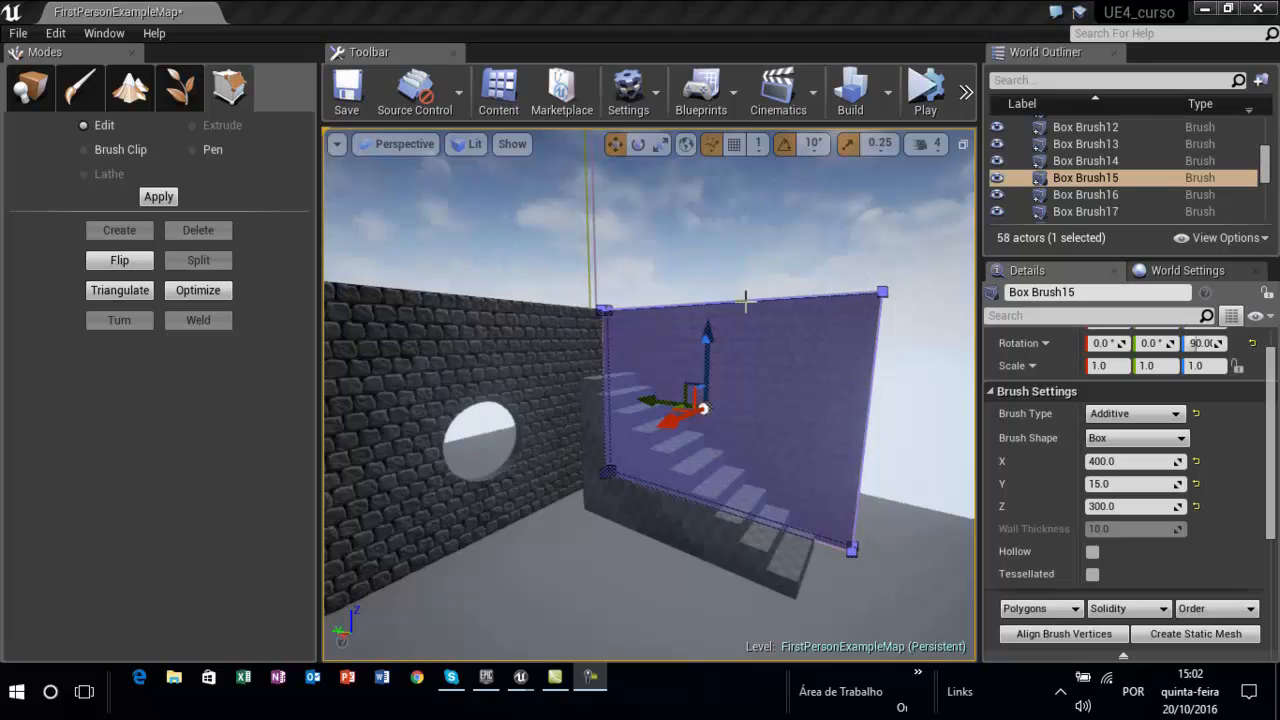
click(870, 402)
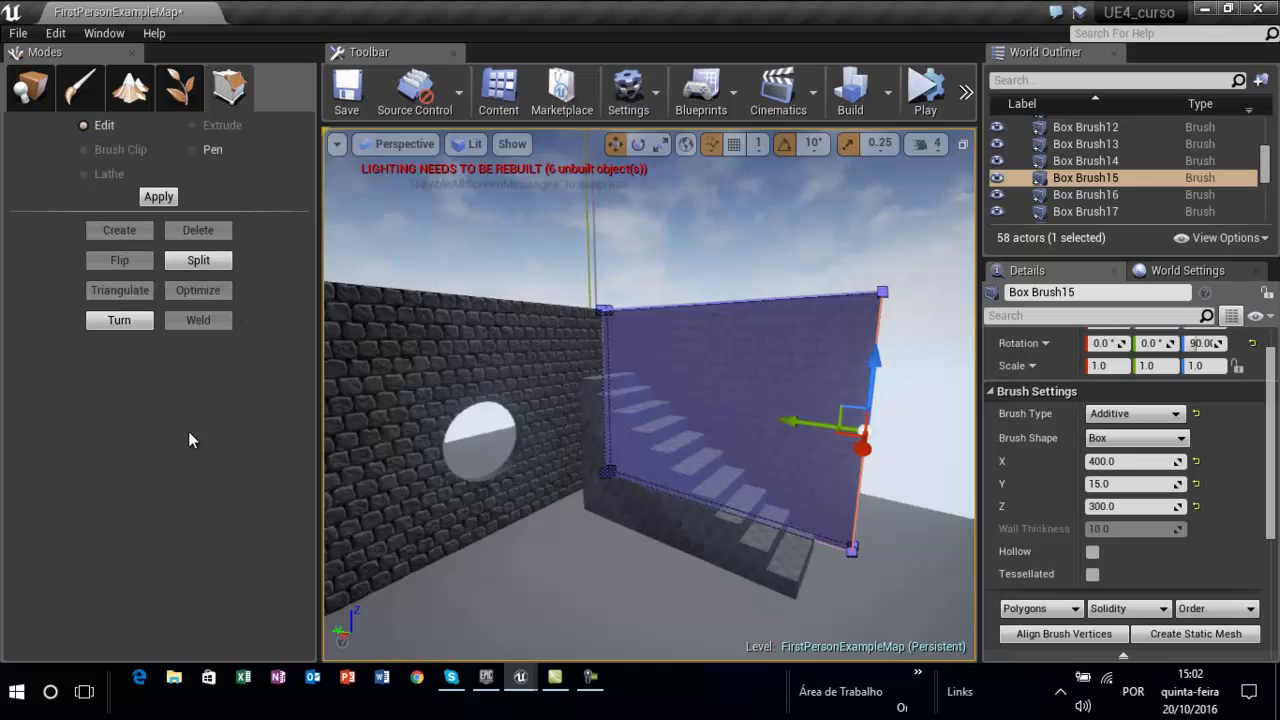
click(191, 261)
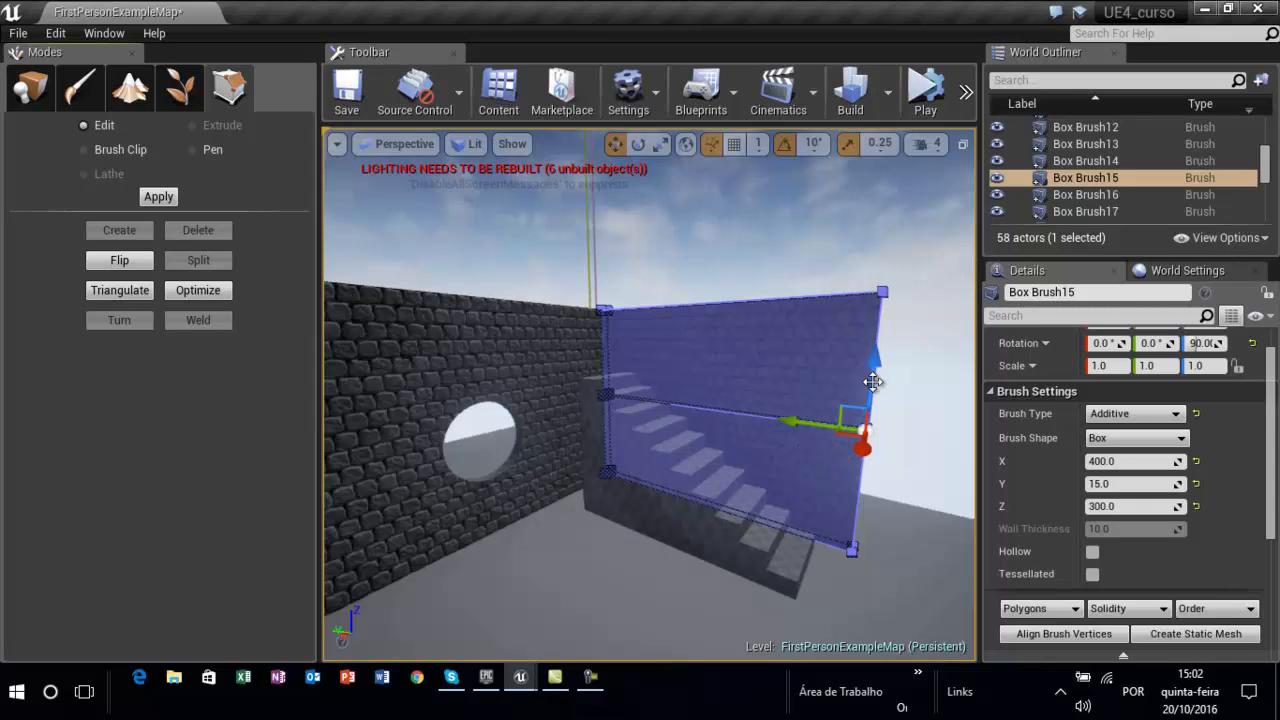
drag(874, 360, 876, 345)
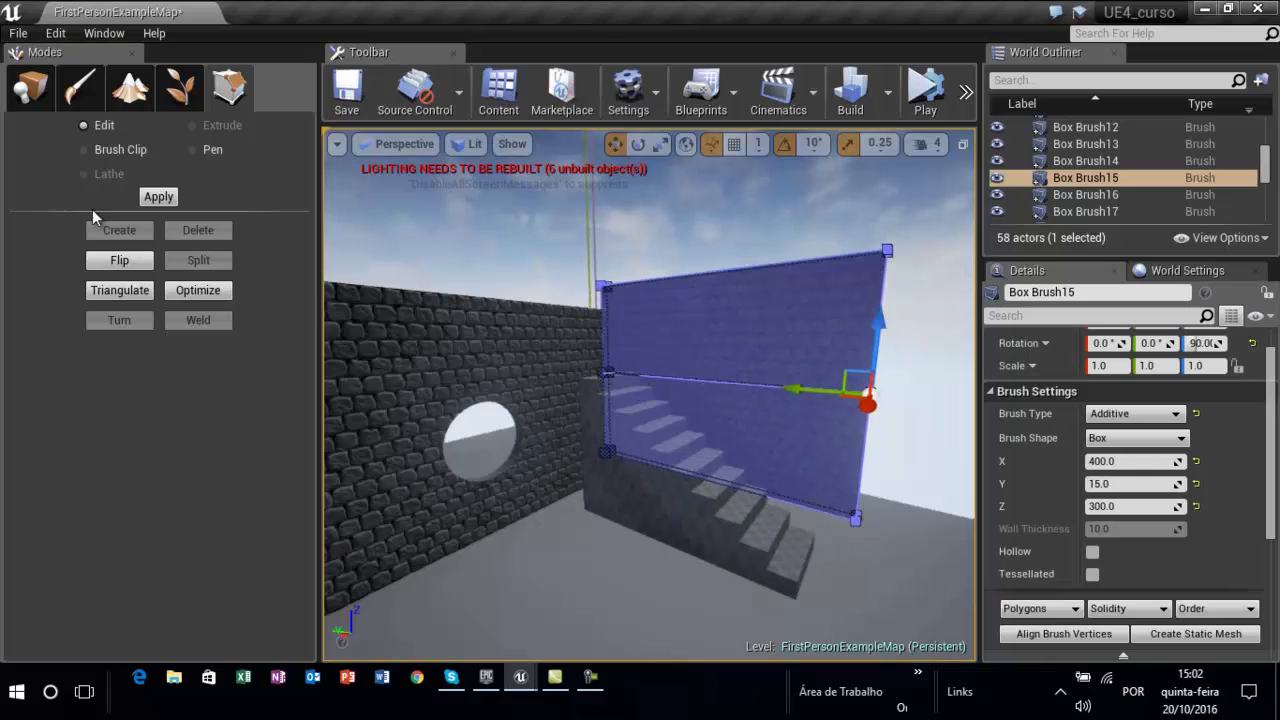
key(ctrl+z)
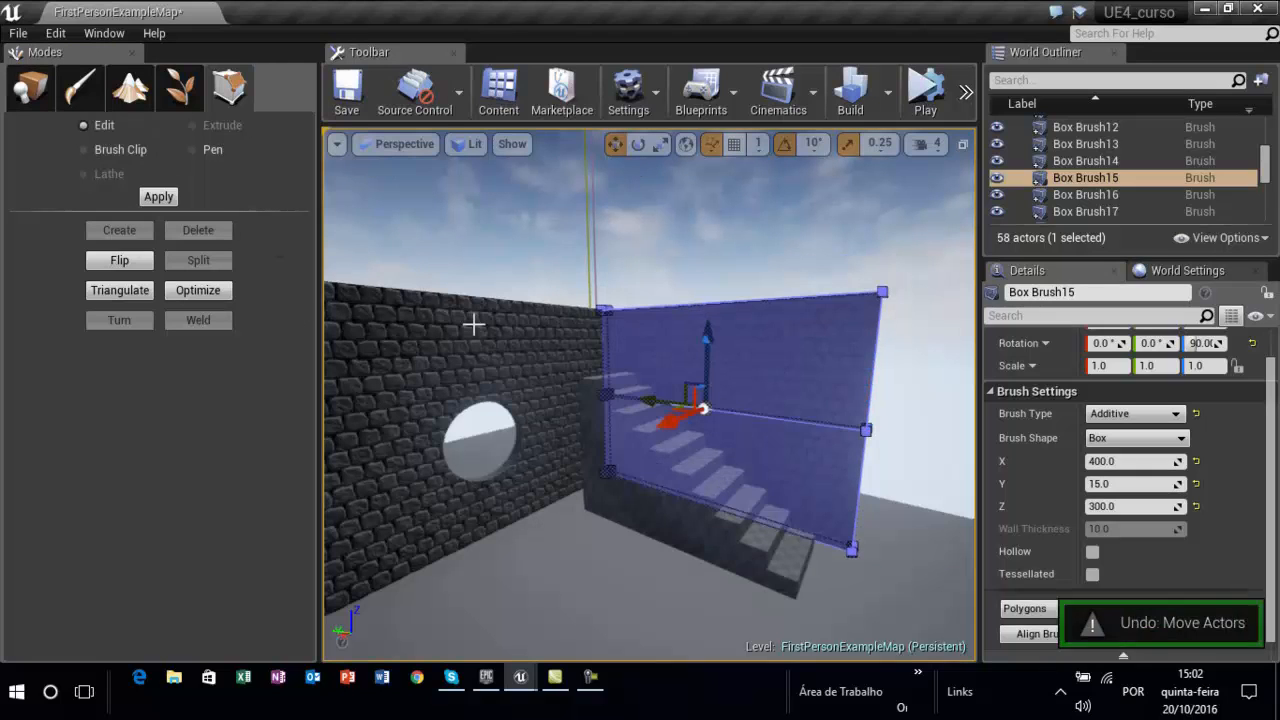
Try lowering the horizontal split edge on the front of the wall behind the staircase, and undo the move.
click(757, 413)
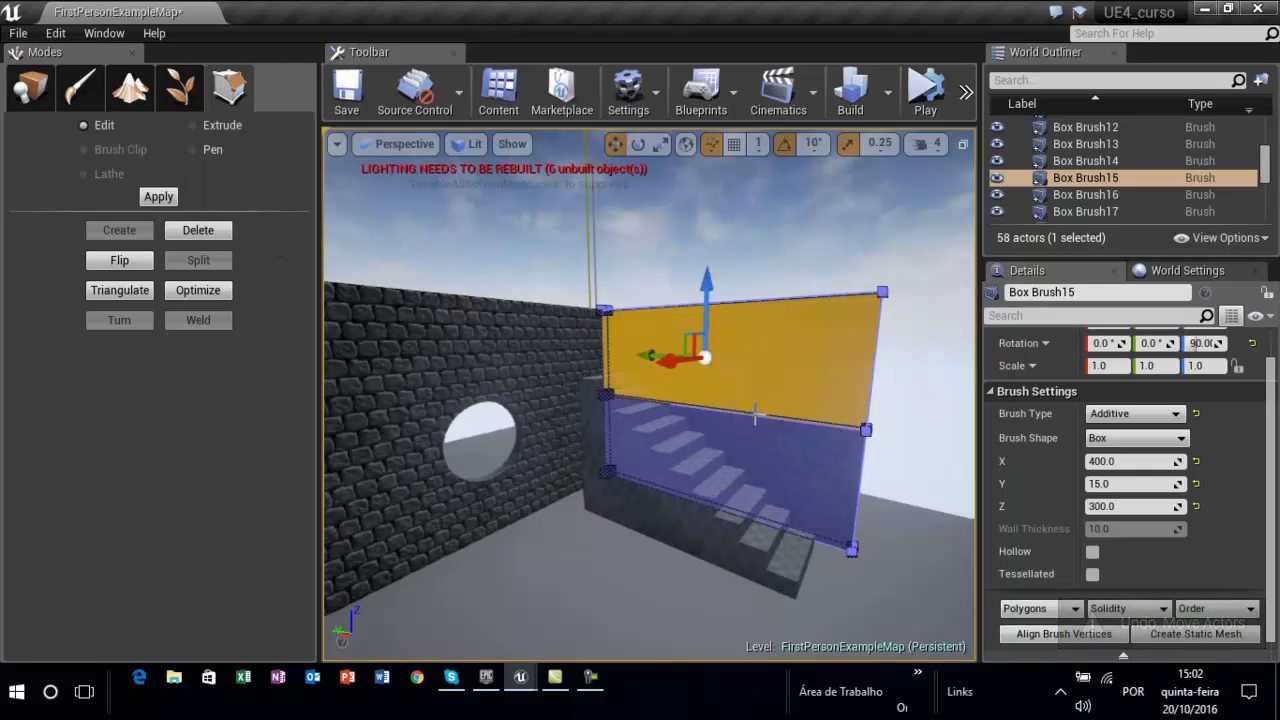
click(757, 413)
drag(705, 358, 704, 391)
click(732, 409)
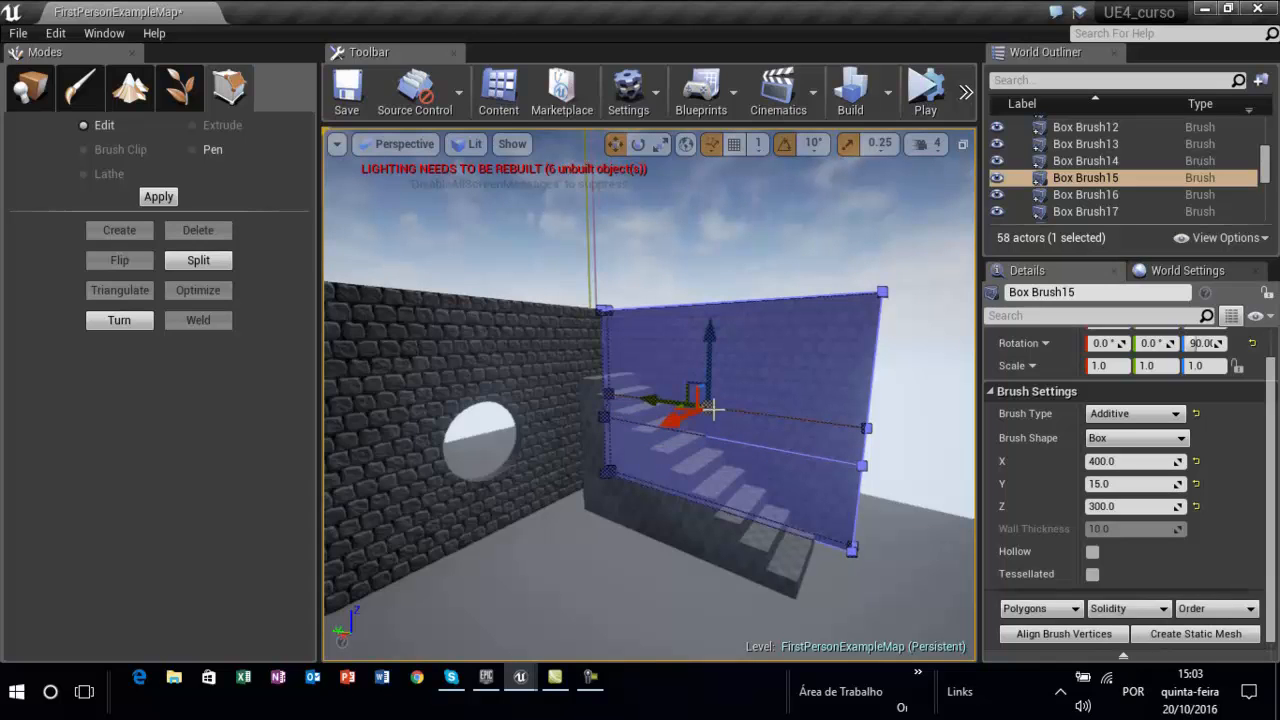
key(ctrl+z)
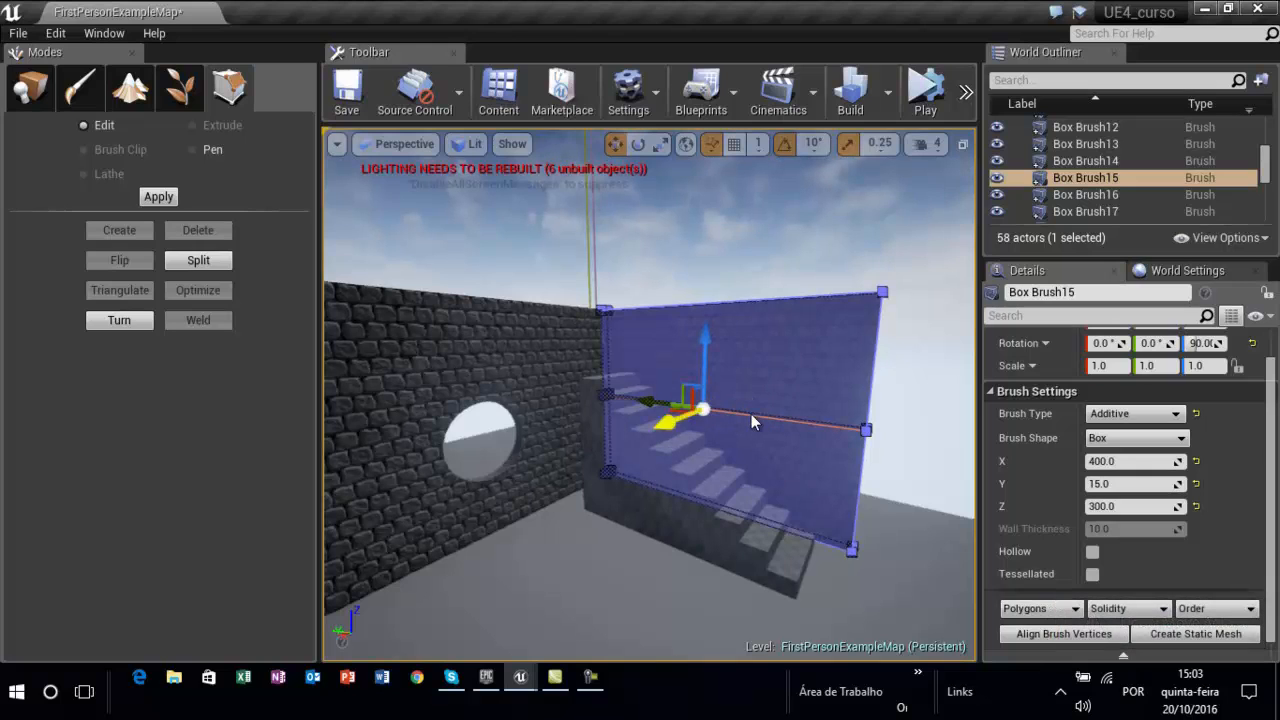
Select both the front and back horizontal split edges of the wall behind the staircase and raise them together.
click(751, 414)
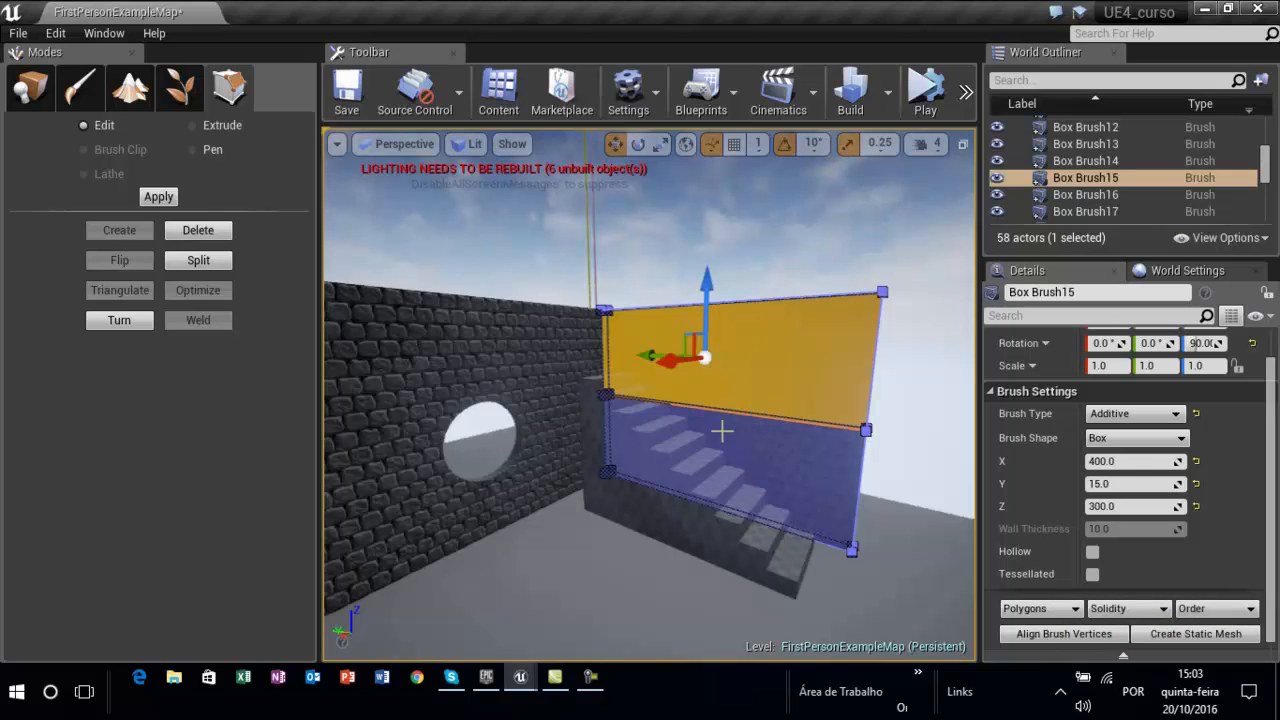
drag(711, 409, 767, 276)
click(643, 578)
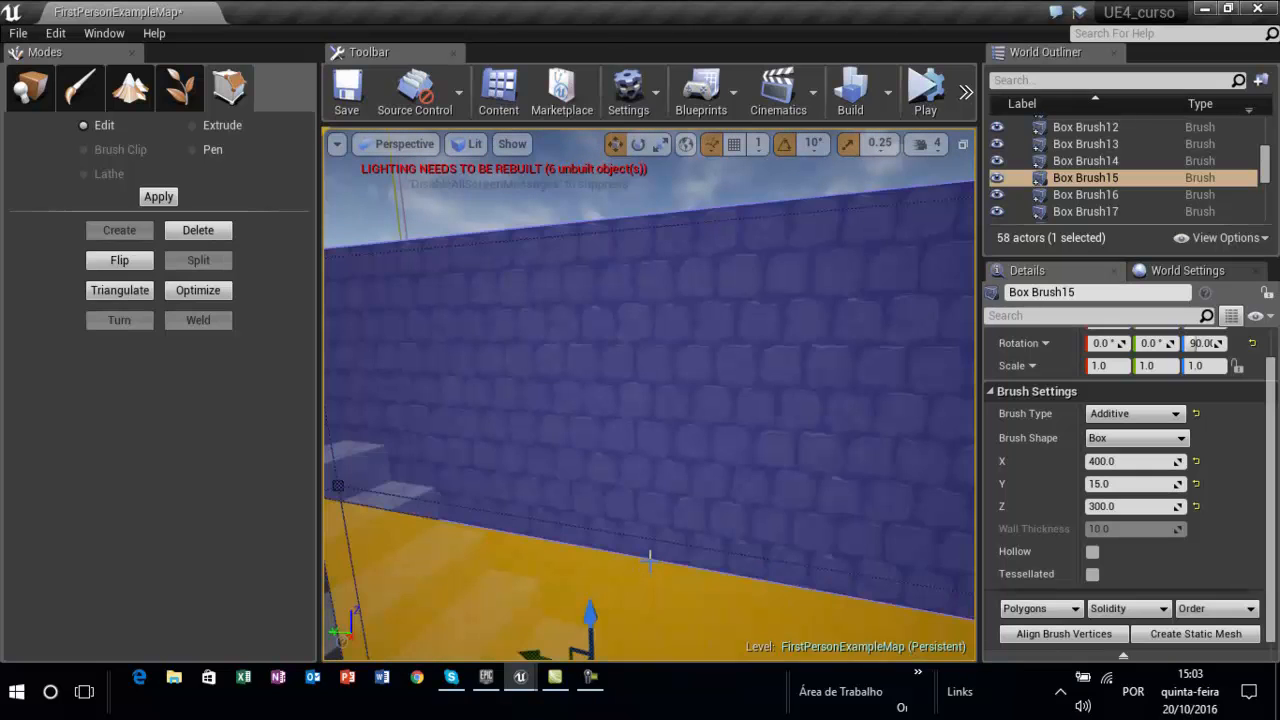
click(656, 556)
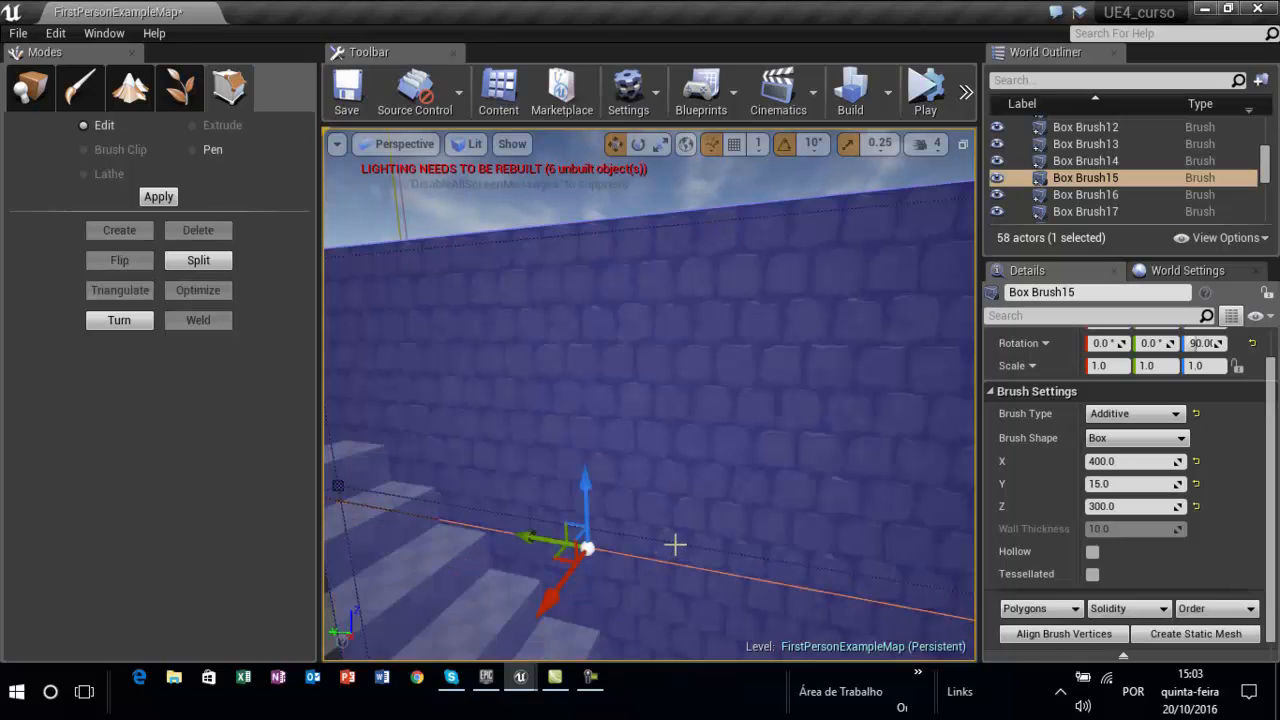
click(678, 544)
click(687, 545)
click(694, 548)
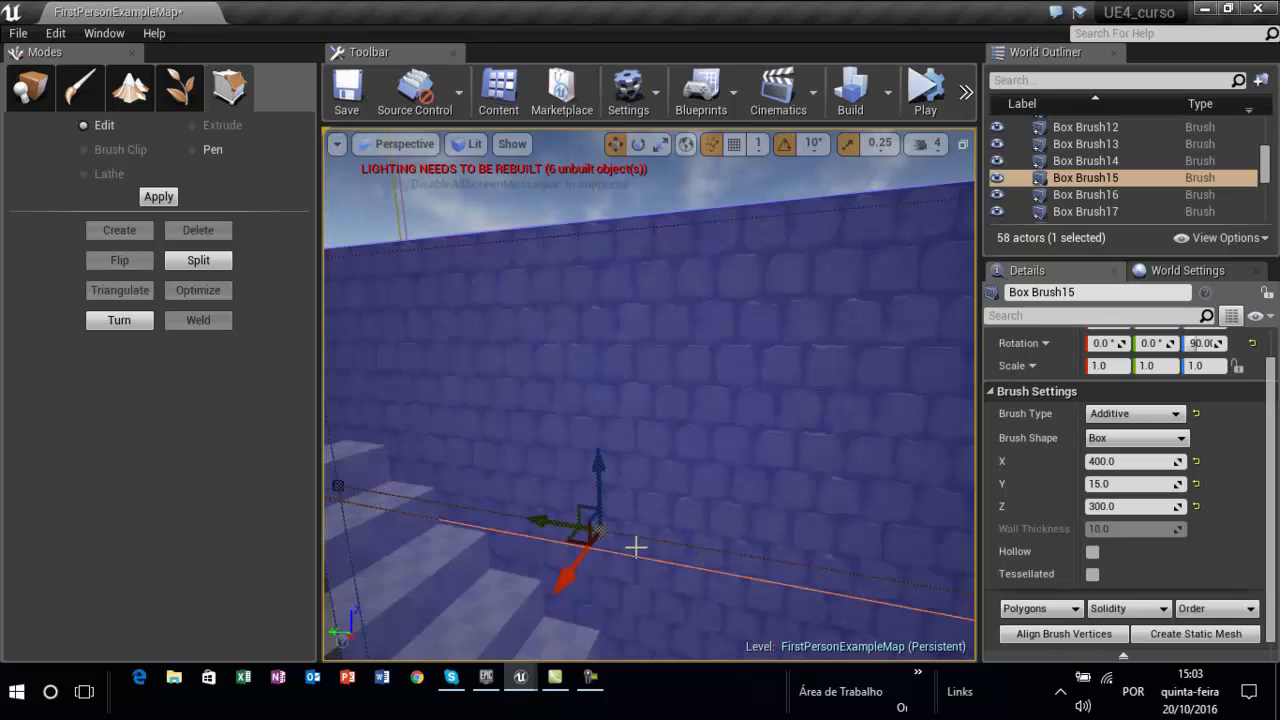
drag(598, 490, 598, 344)
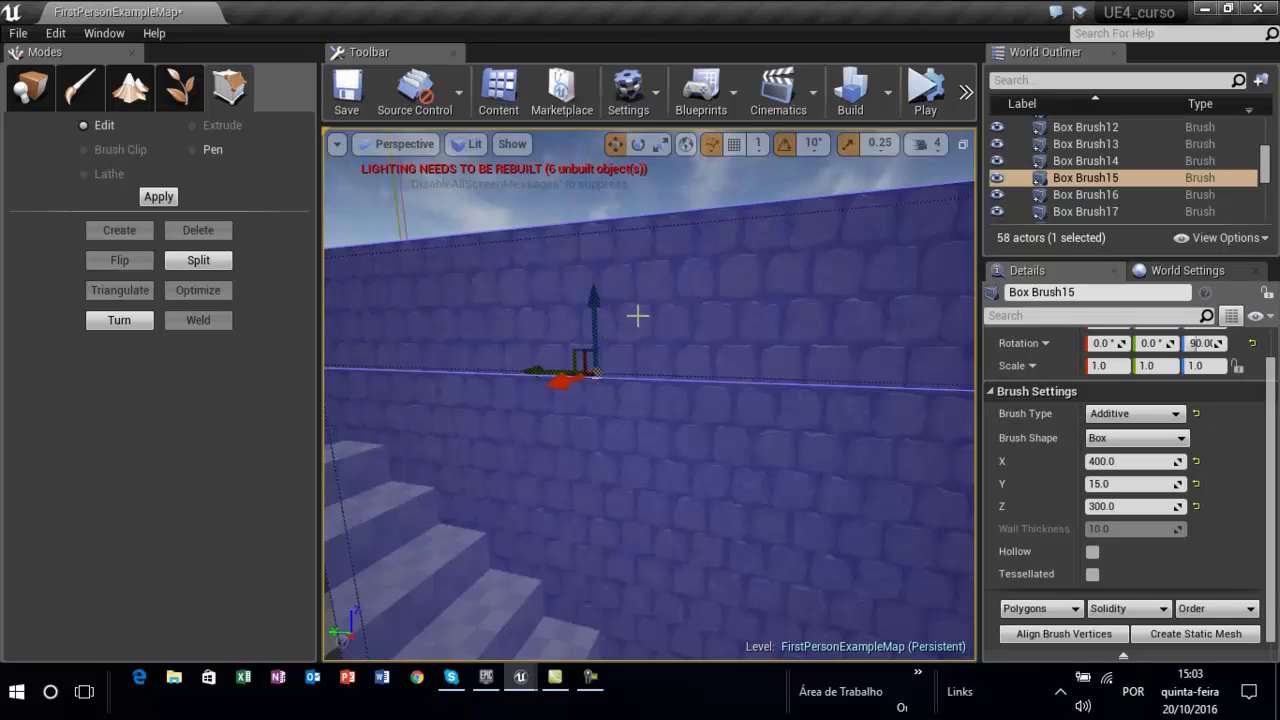
Split the lower section of the wall behind the staircase at its outer vertical edge.
click(638, 316)
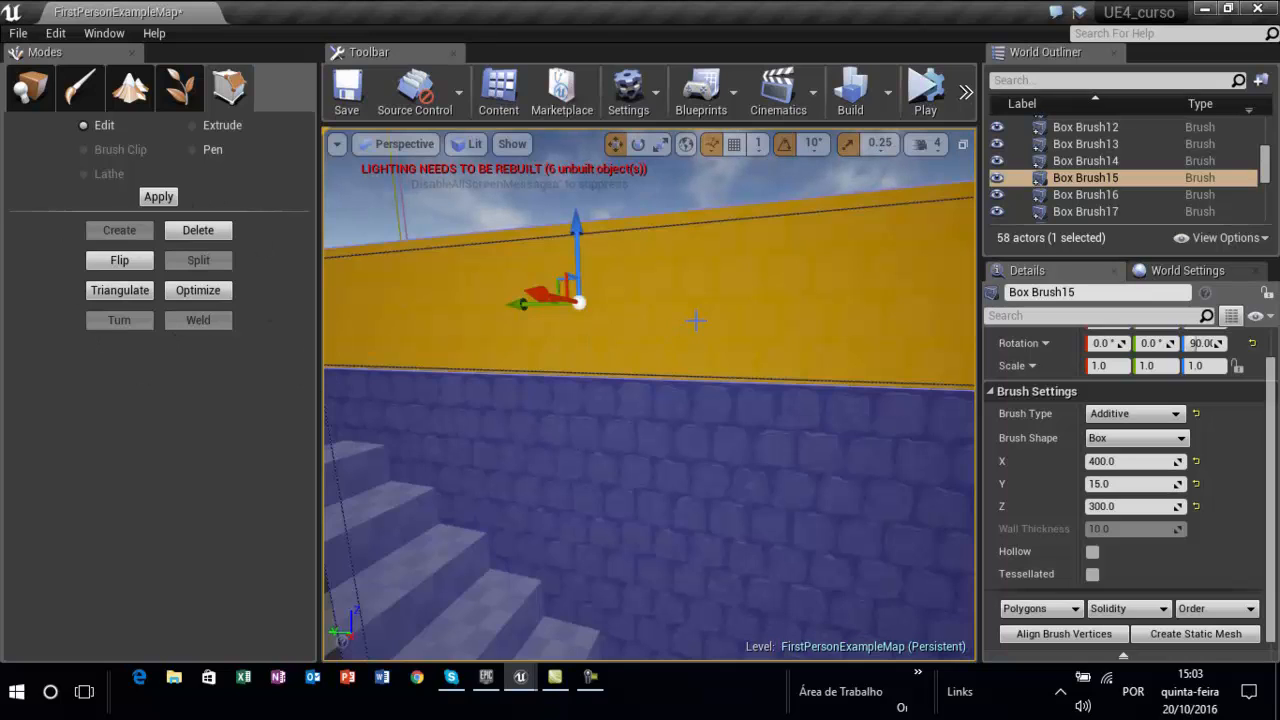
key(f)
click(914, 461)
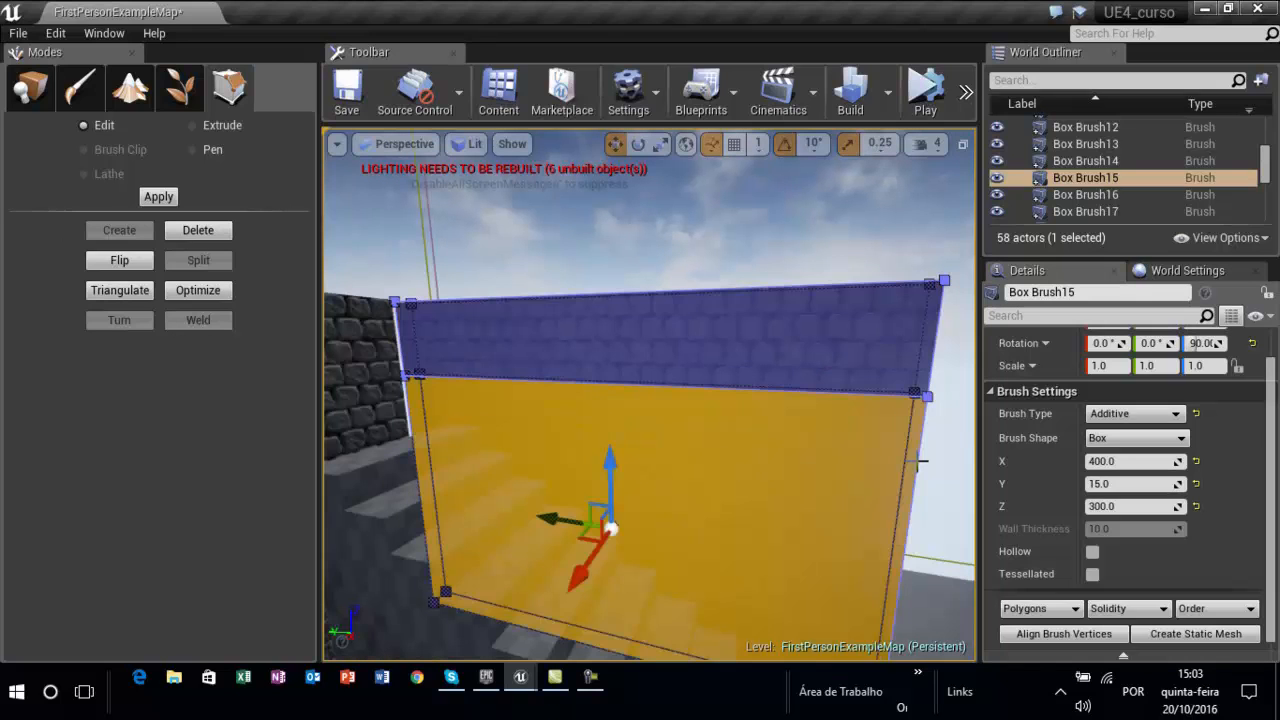
click(902, 574)
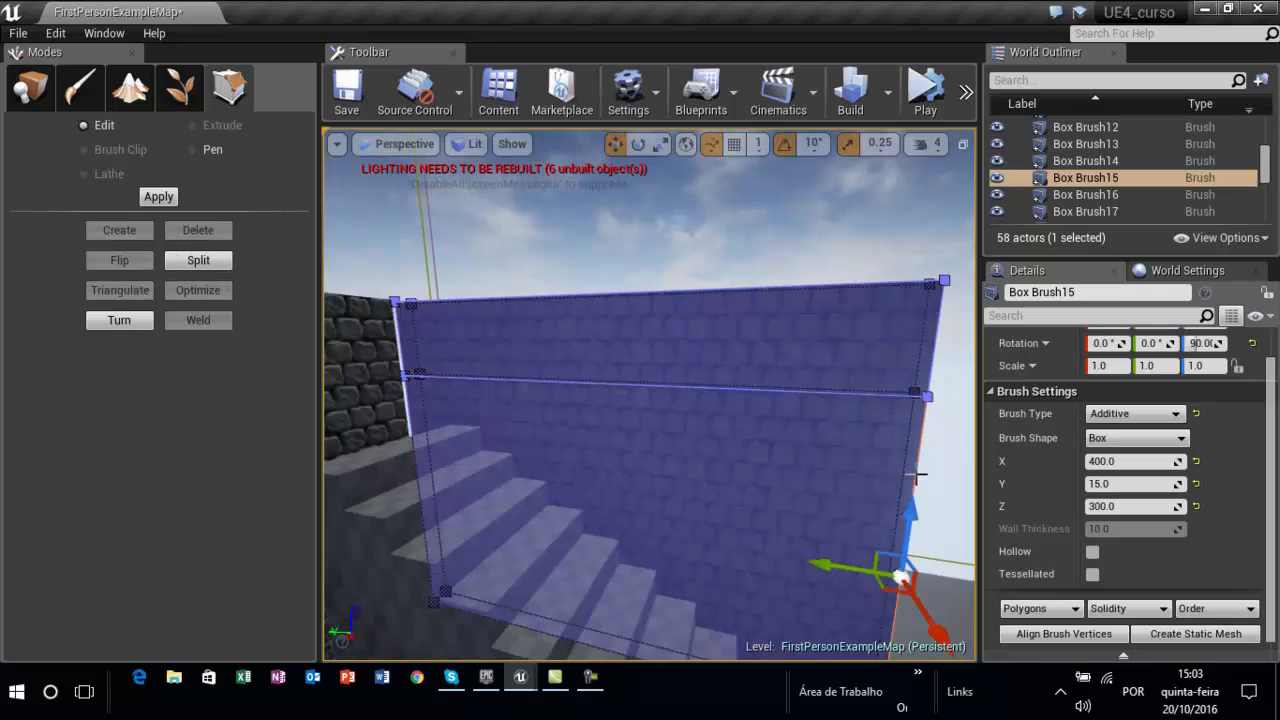
click(209, 260)
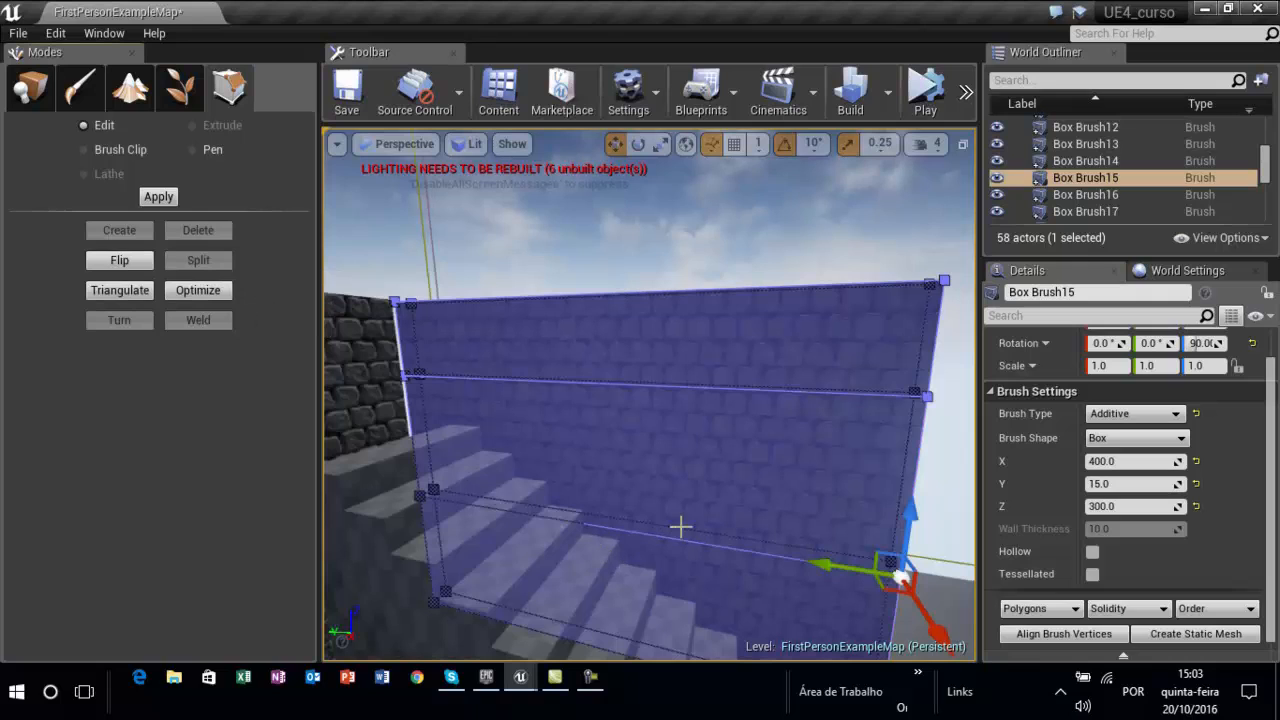
Select the front and back edges of the new split and raise them to leave a narrow band below the upper section.
click(828, 549)
click(825, 551)
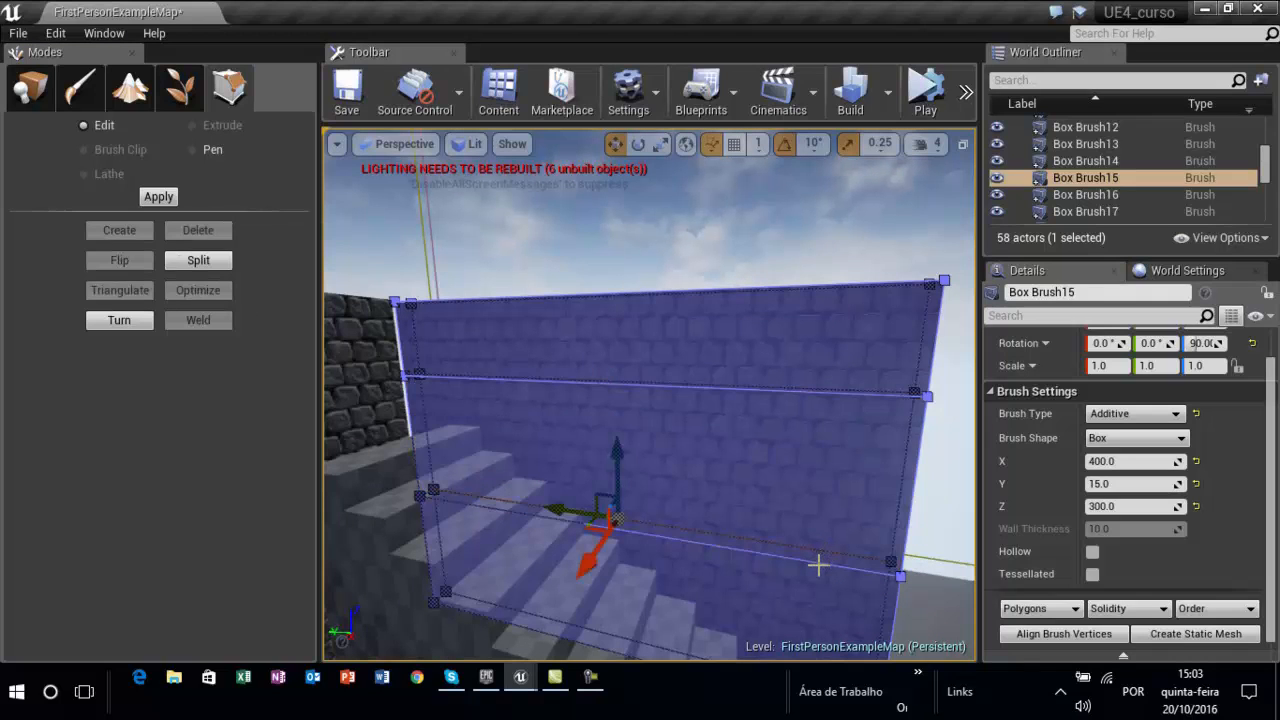
click(818, 563)
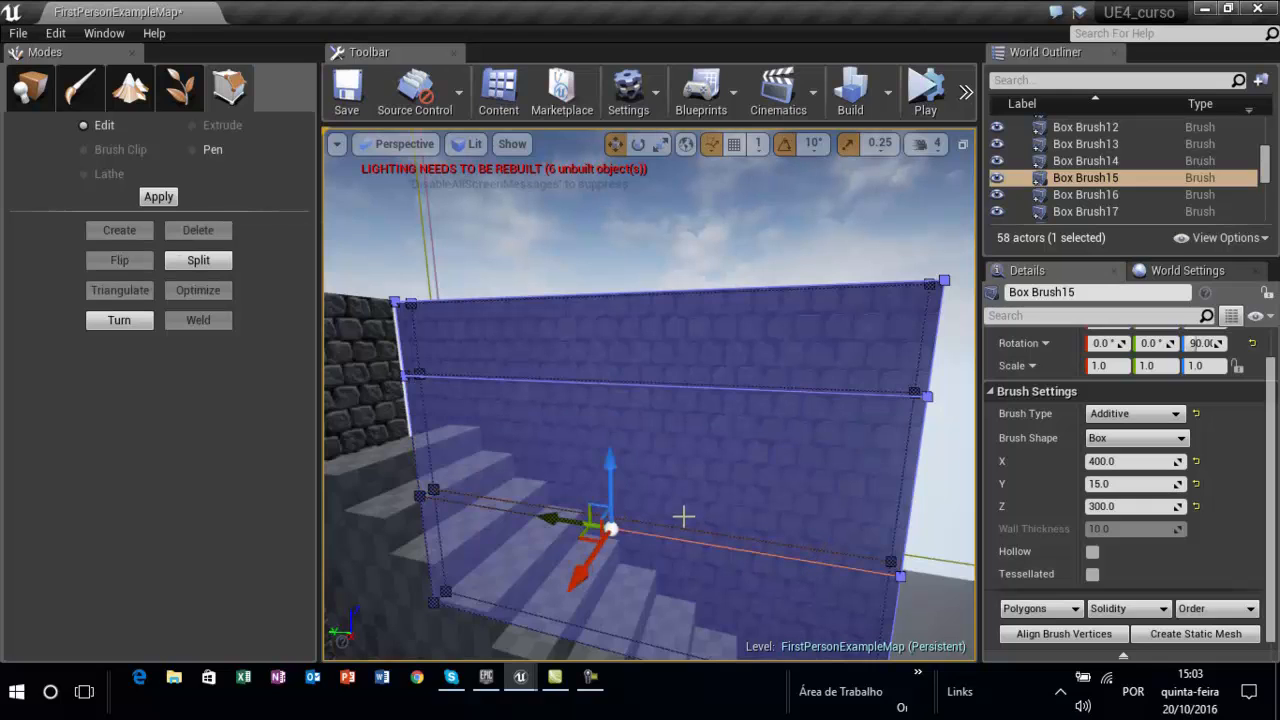
drag(612, 467, 613, 378)
Try deleting the front face of the narrow middle band of the wall, and undo the deletion.
click(684, 404)
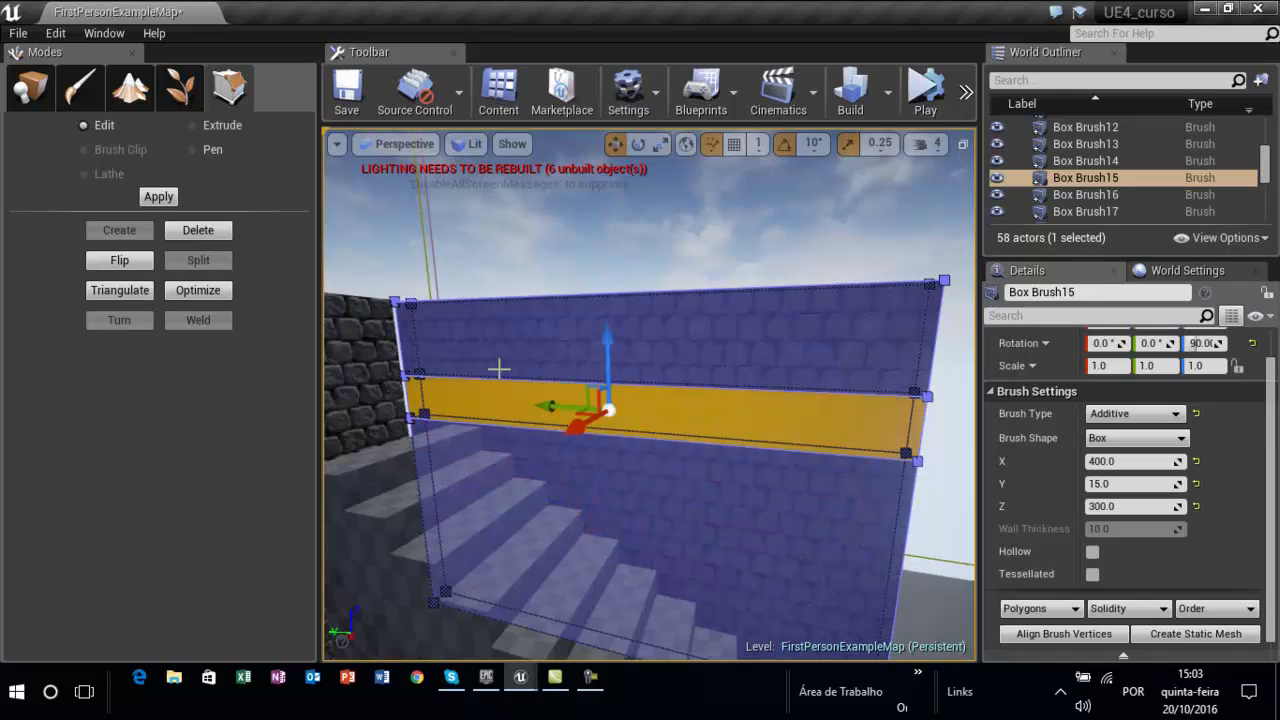
click(203, 232)
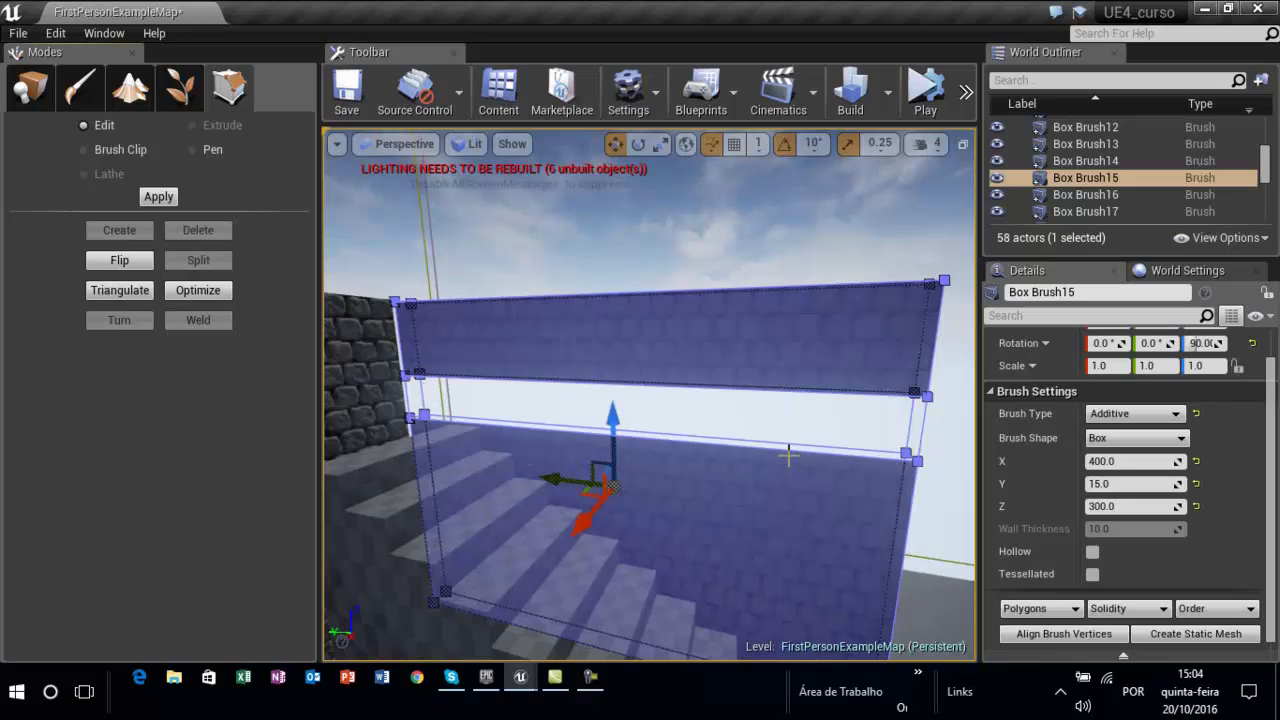
key(ctrl+z)
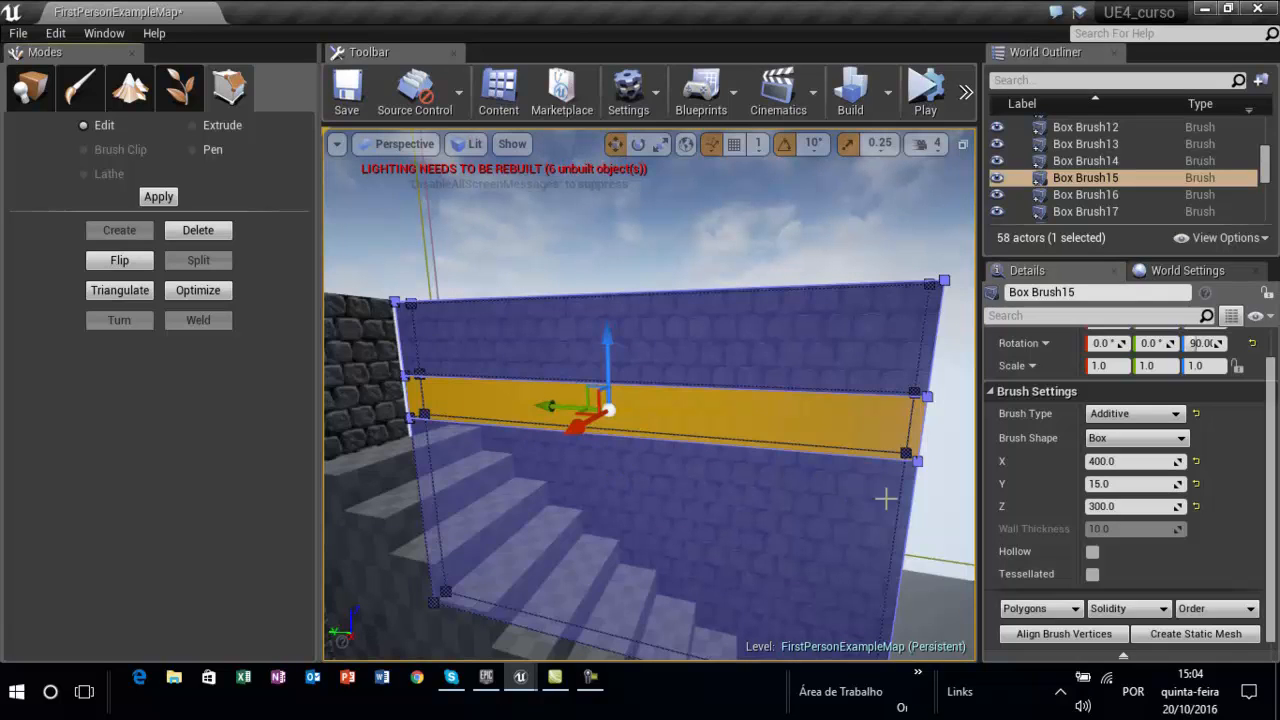
Select the front faces of the wall's separate horizontal sections one at a time.
click(938, 510)
click(796, 495)
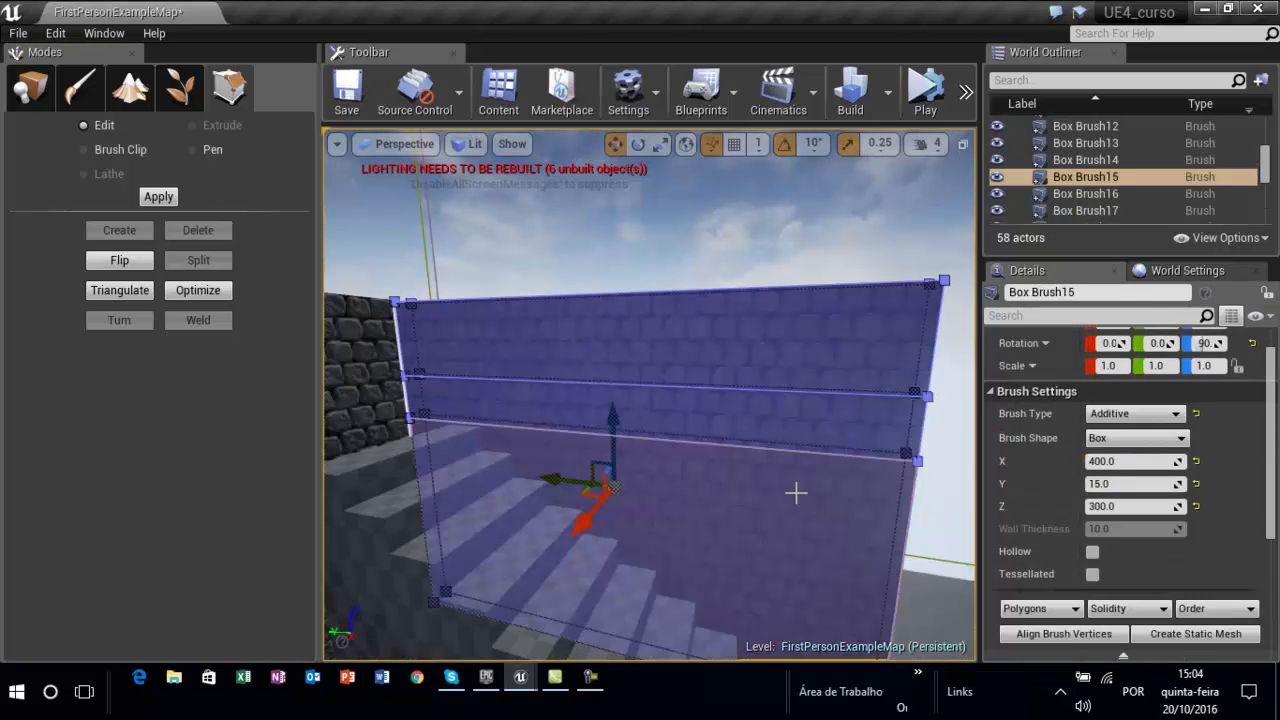
click(794, 497)
click(750, 378)
click(741, 355)
click(752, 424)
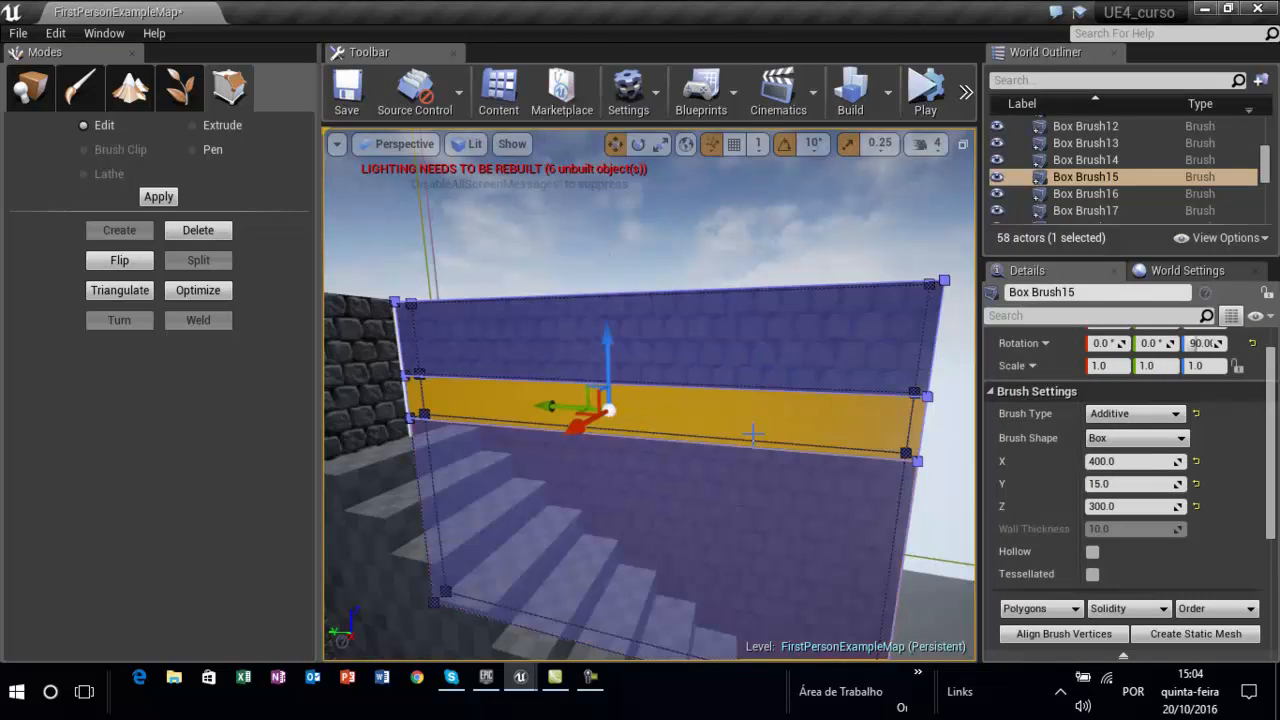
click(726, 497)
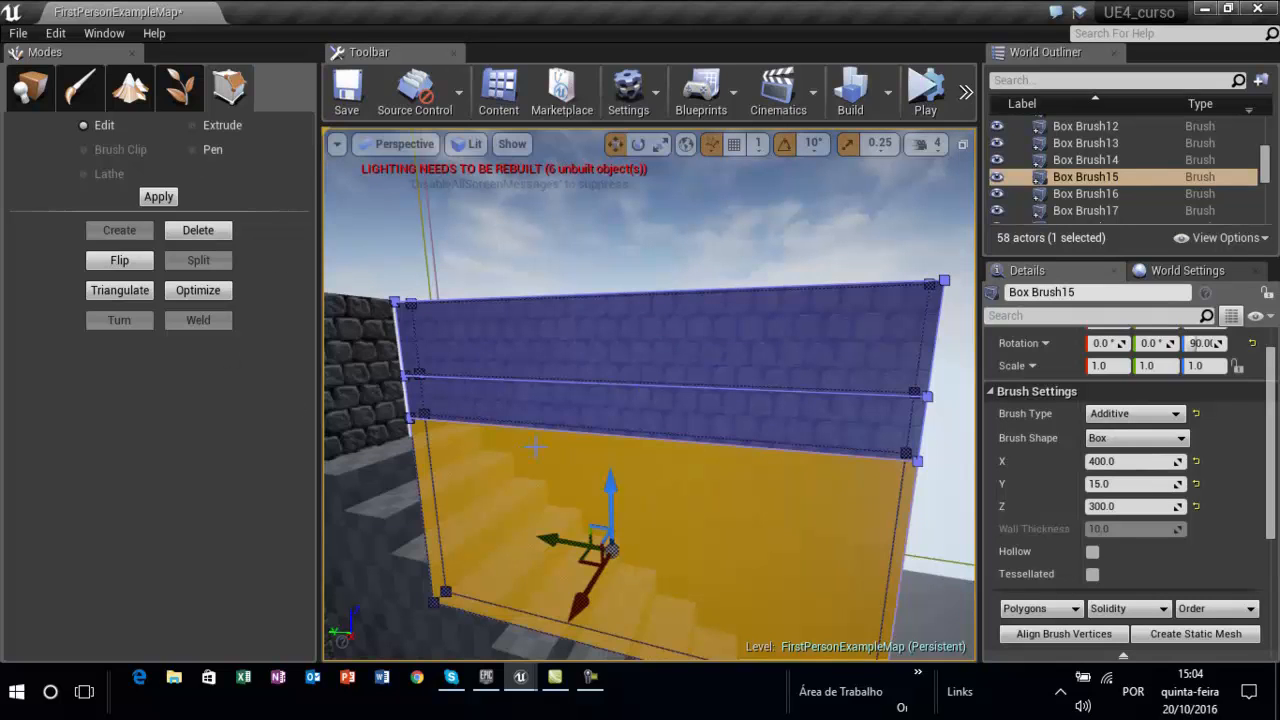
Try extruding the upper front face of the wall behind the staircase outward with the Extrude modifier.
click(540, 350)
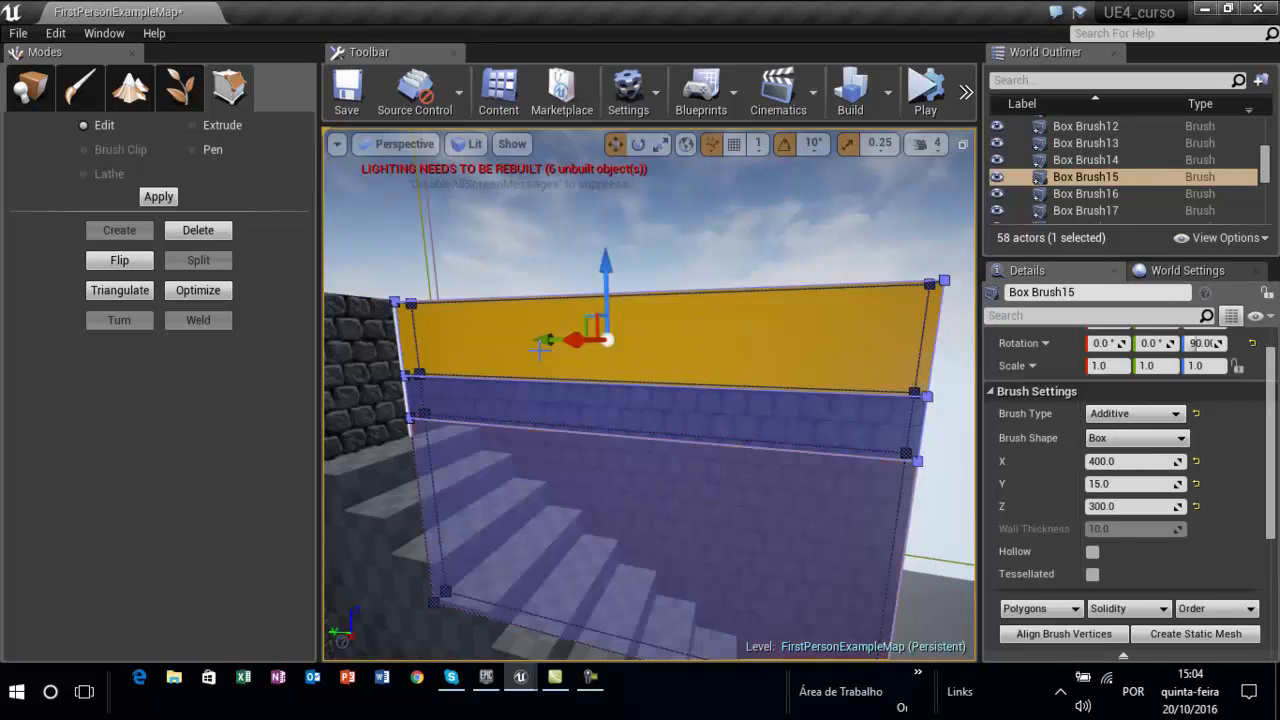
click(195, 125)
click(808, 383)
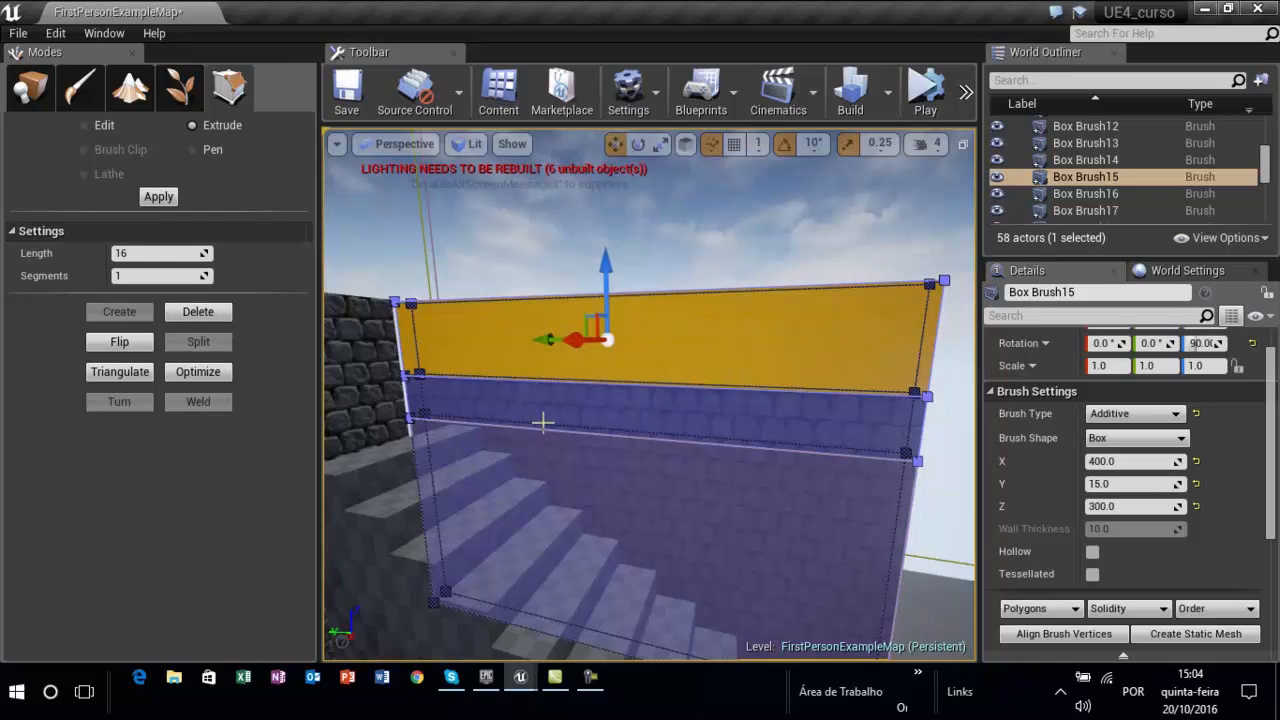
drag(577, 338, 552, 348)
middle_drag(606, 431, 619, 325)
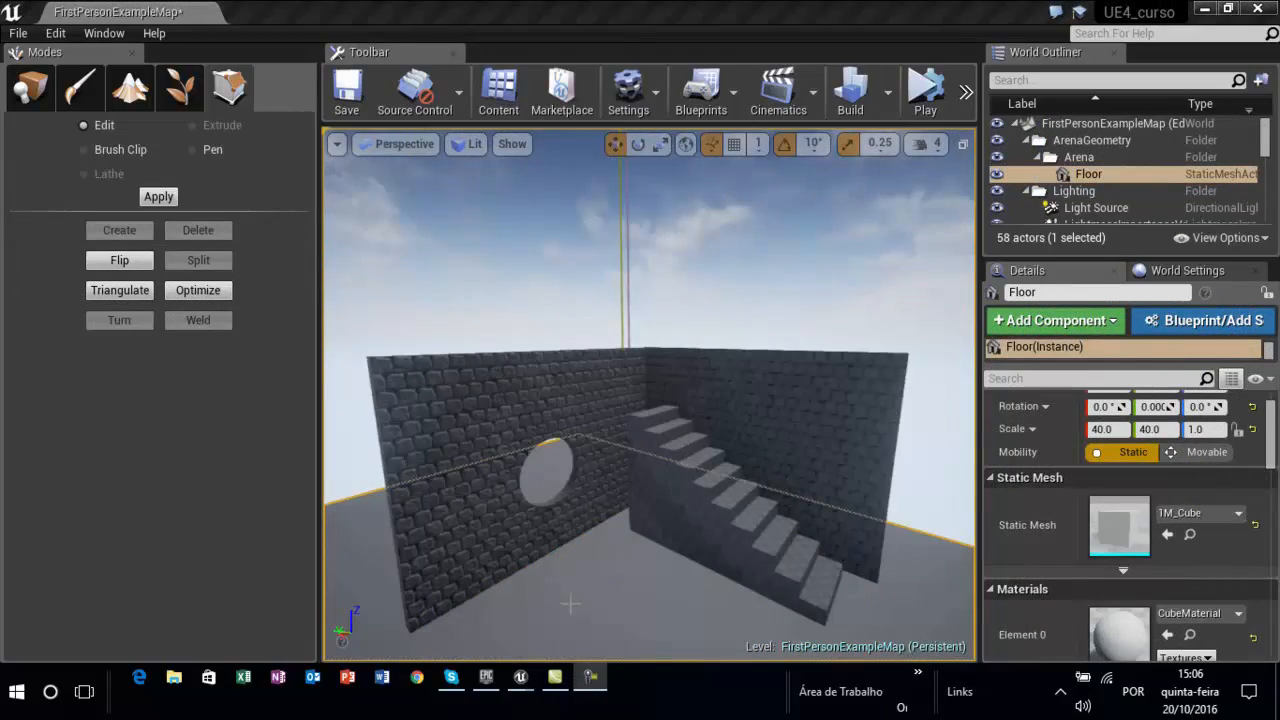
click(545, 524)
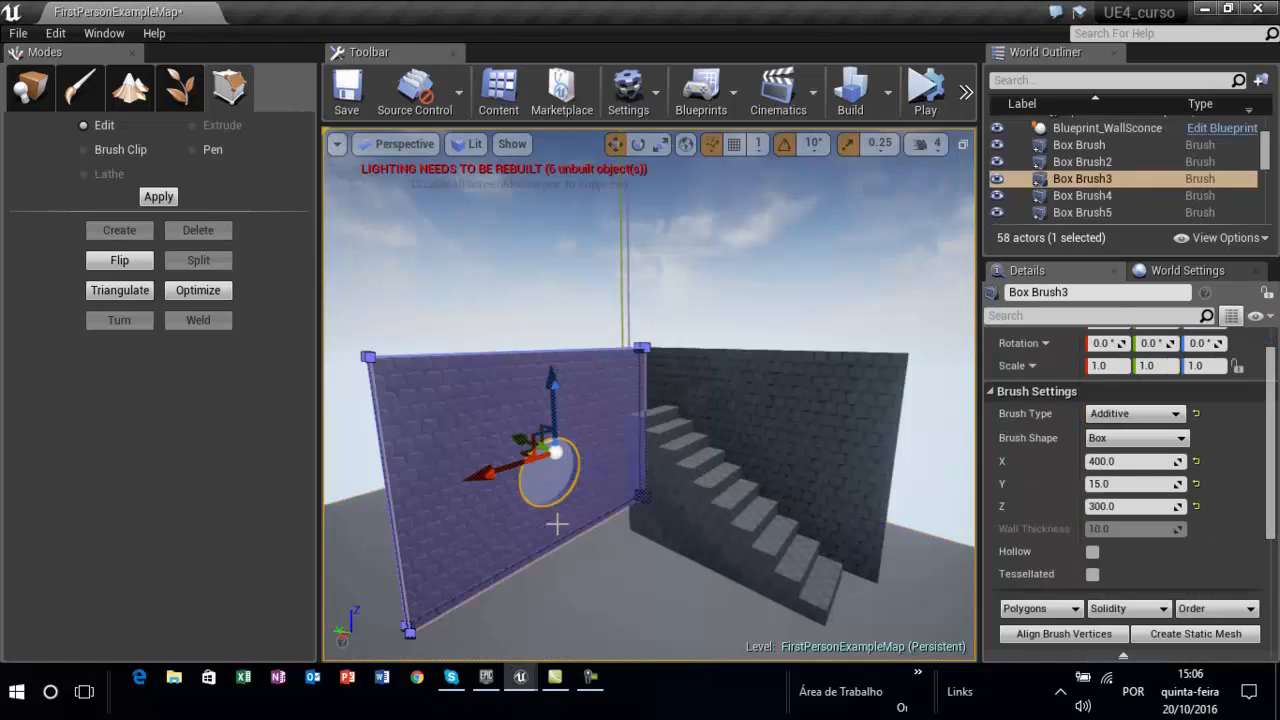
click(550, 494)
ctrl+drag(552, 502, 553, 504)
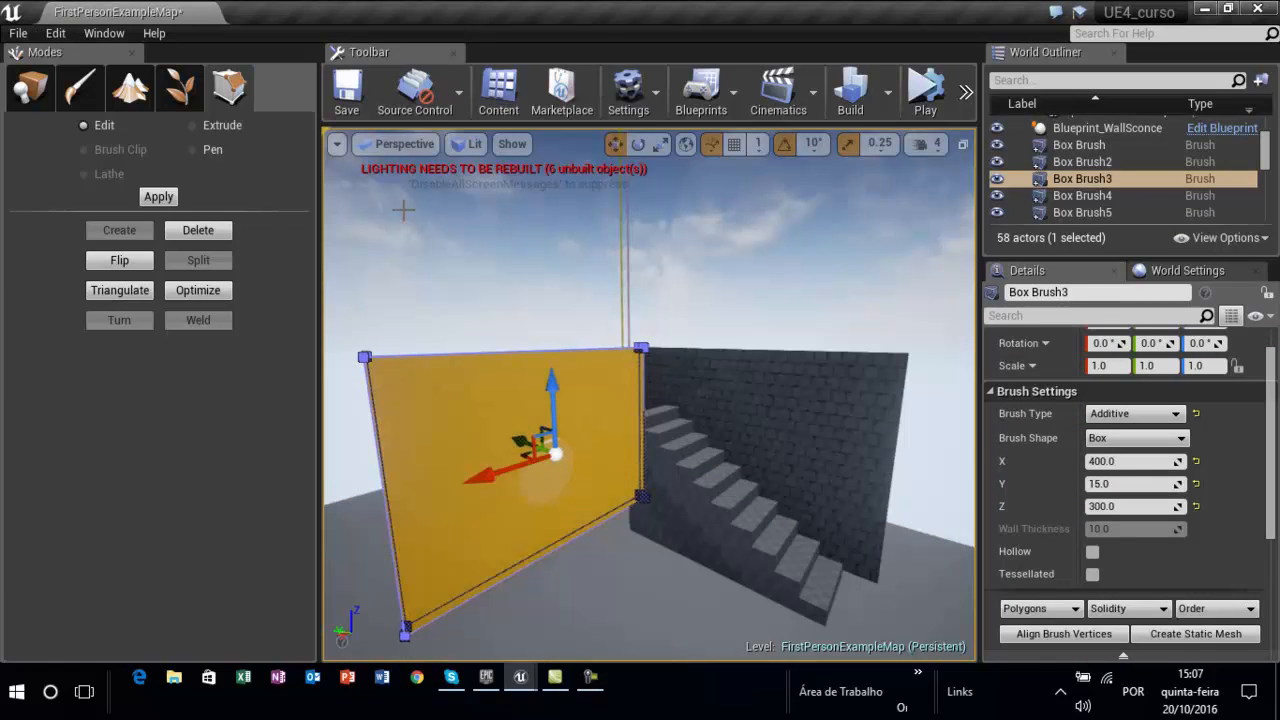
key(ctrl+z)
key(ctrl+z)
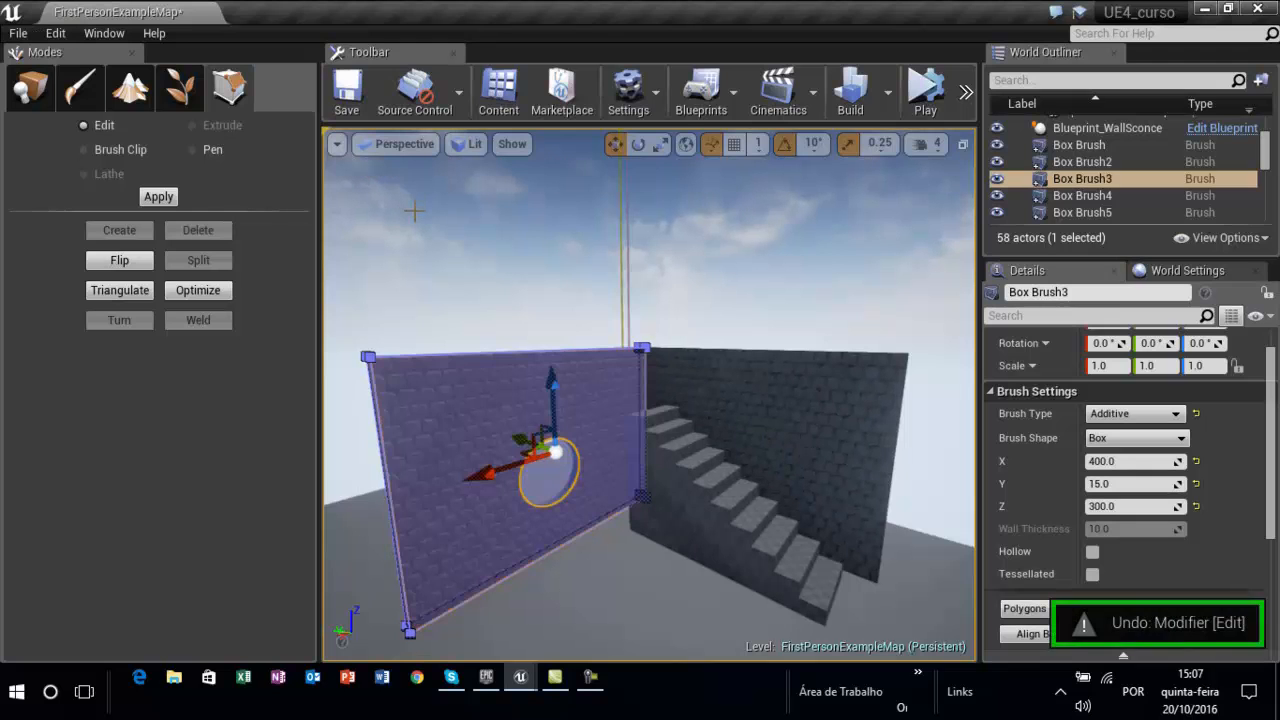
Return to Place mode and select the holed wall brush together with the cylinder brush that cuts its hole.
click(33, 90)
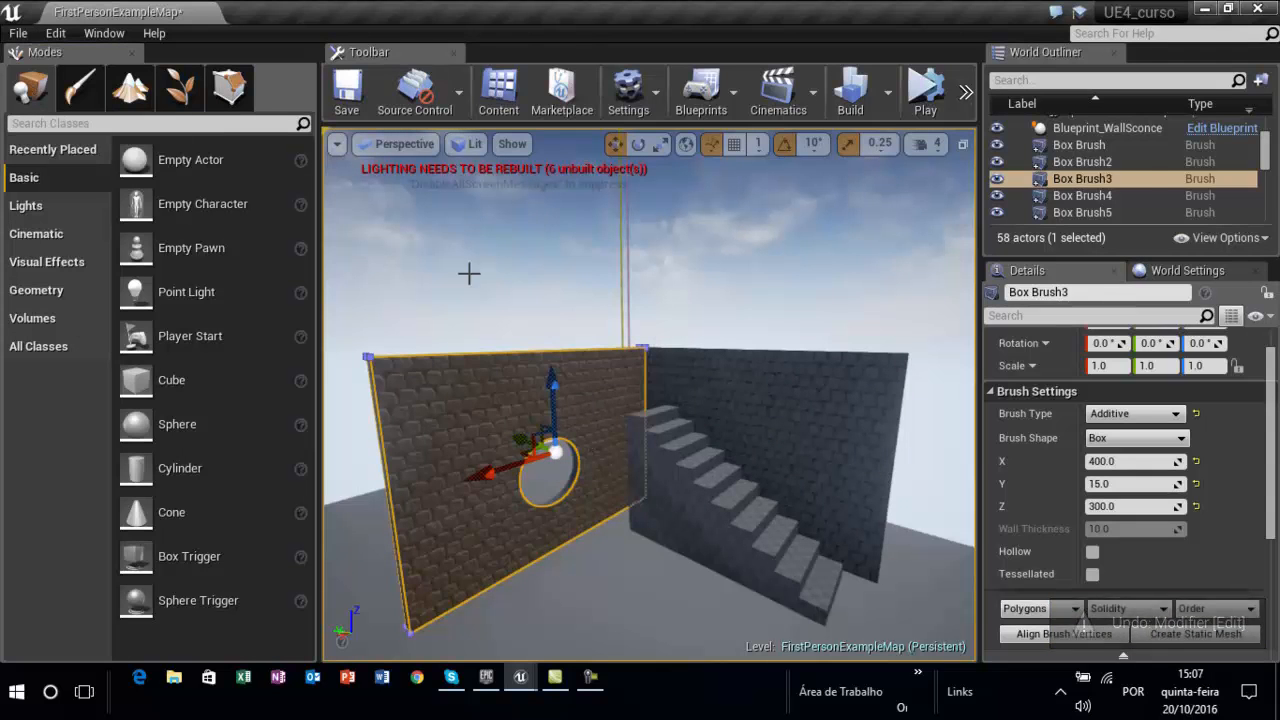
click(469, 272)
mouse_move(555, 600)
mouse_down()
mouse_move(543, 530)
mouse_move(552, 575)
mouse_up()
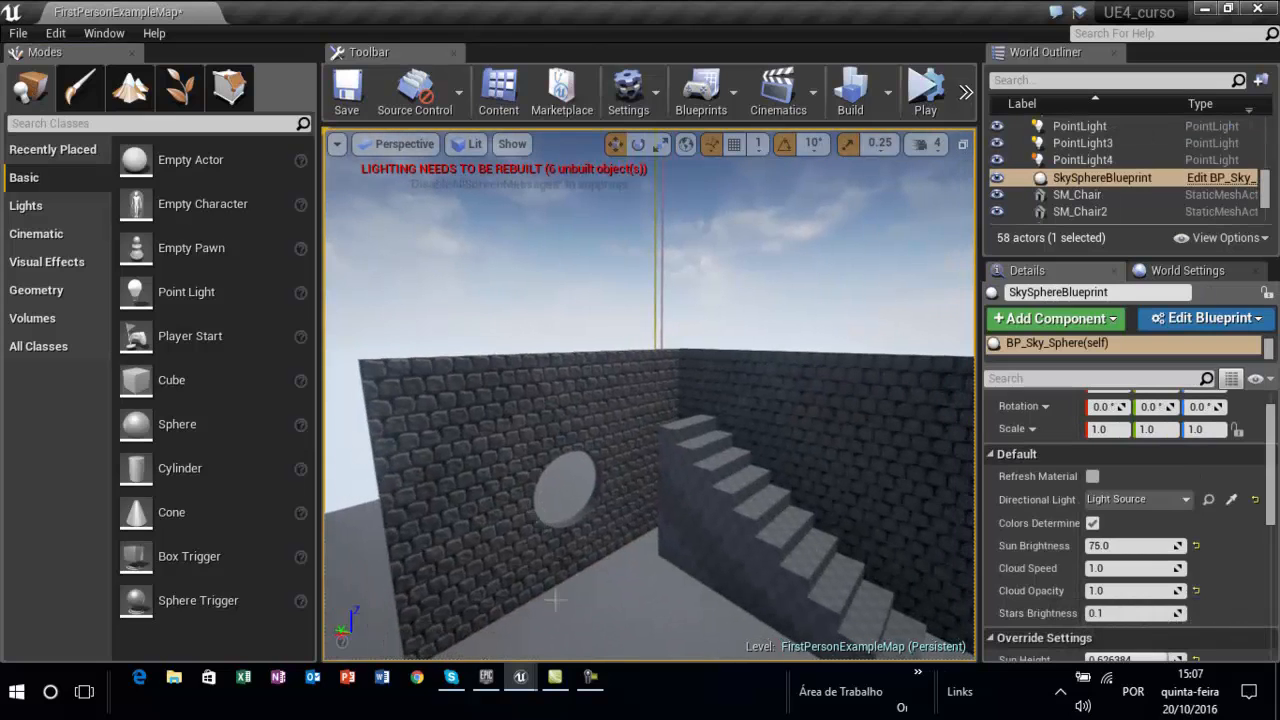
click(532, 573)
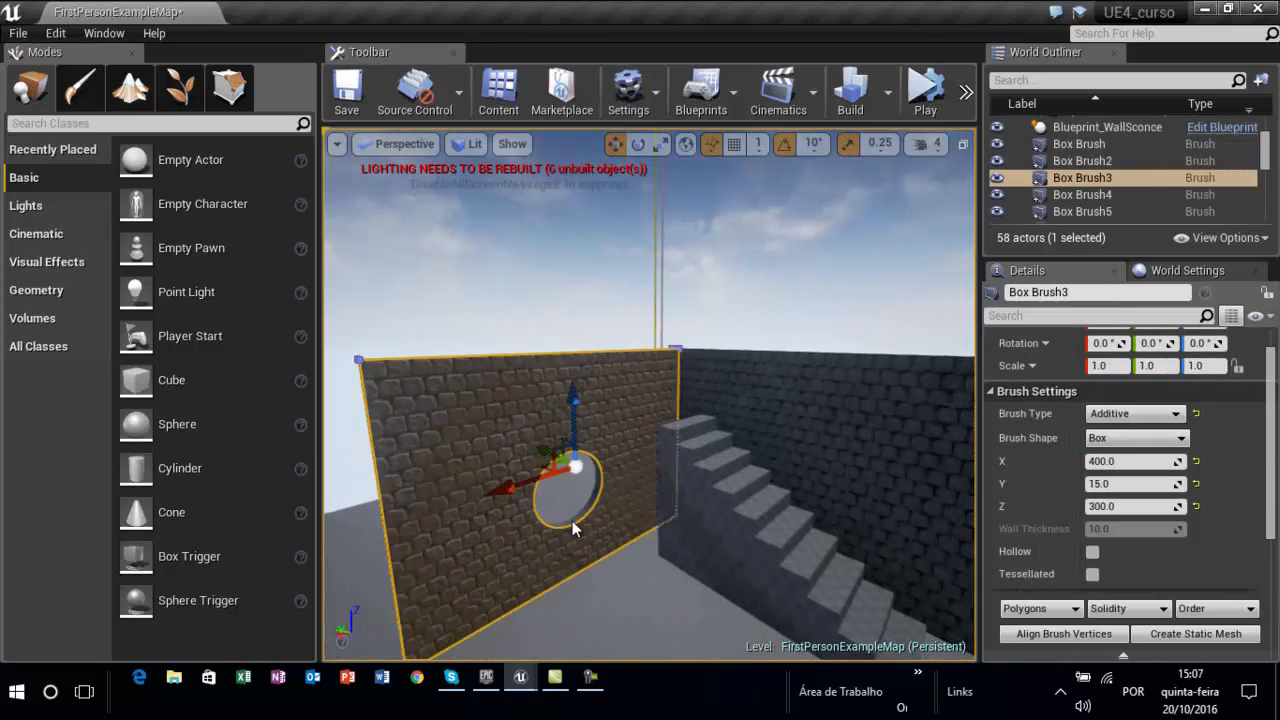
ctrl+click(573, 522)
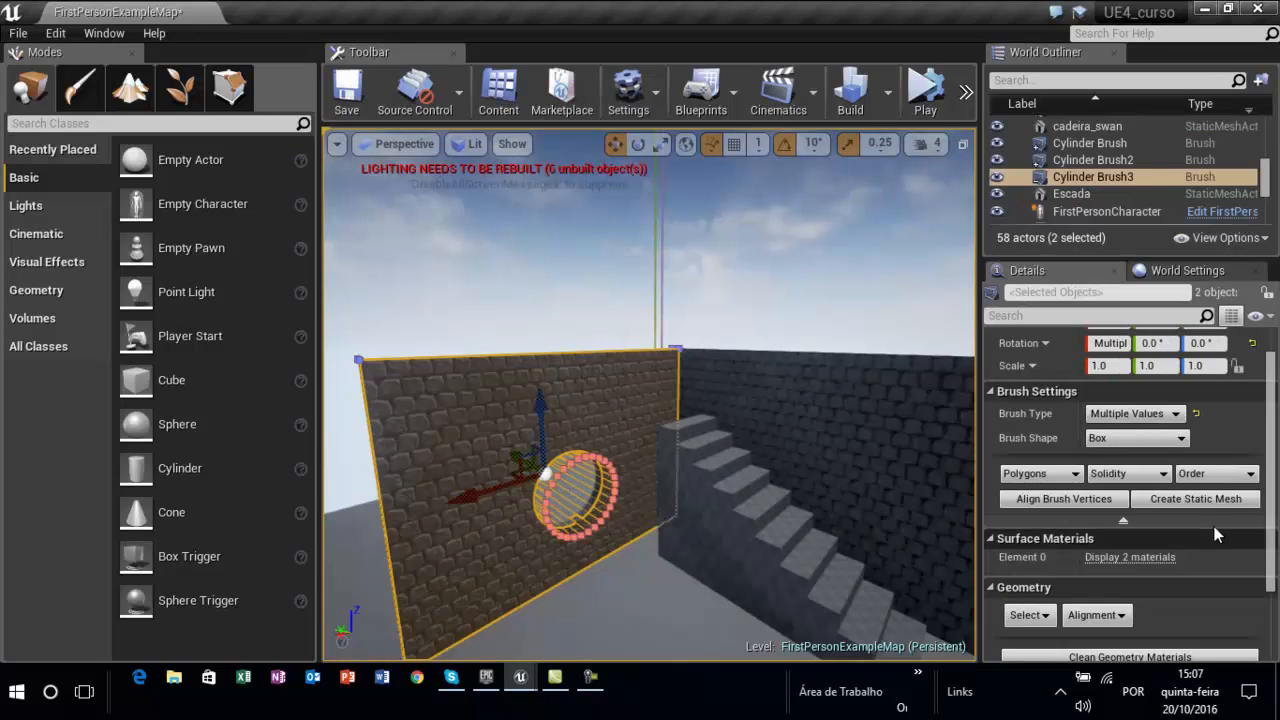
Create a static mesh named paredeex_StaticMesh in the Content folder from the selected wall and cylinder brushes.
click(1183, 498)
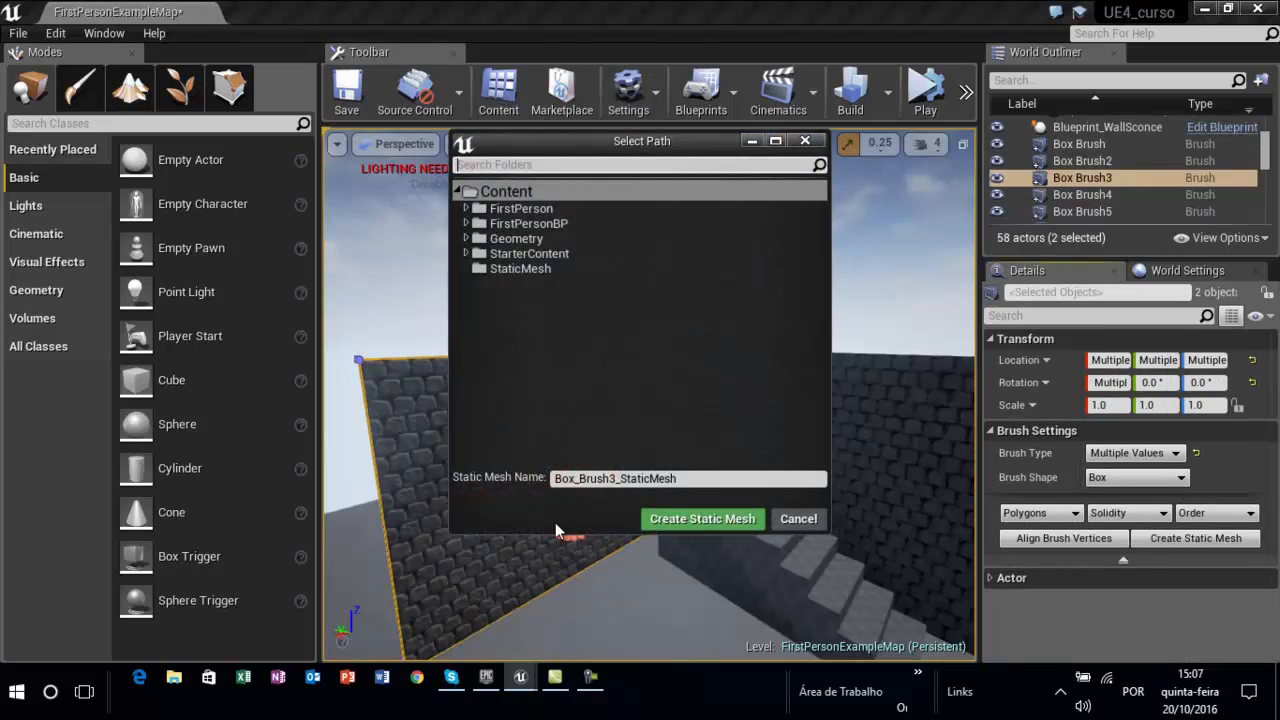
drag(617, 478, 555, 478)
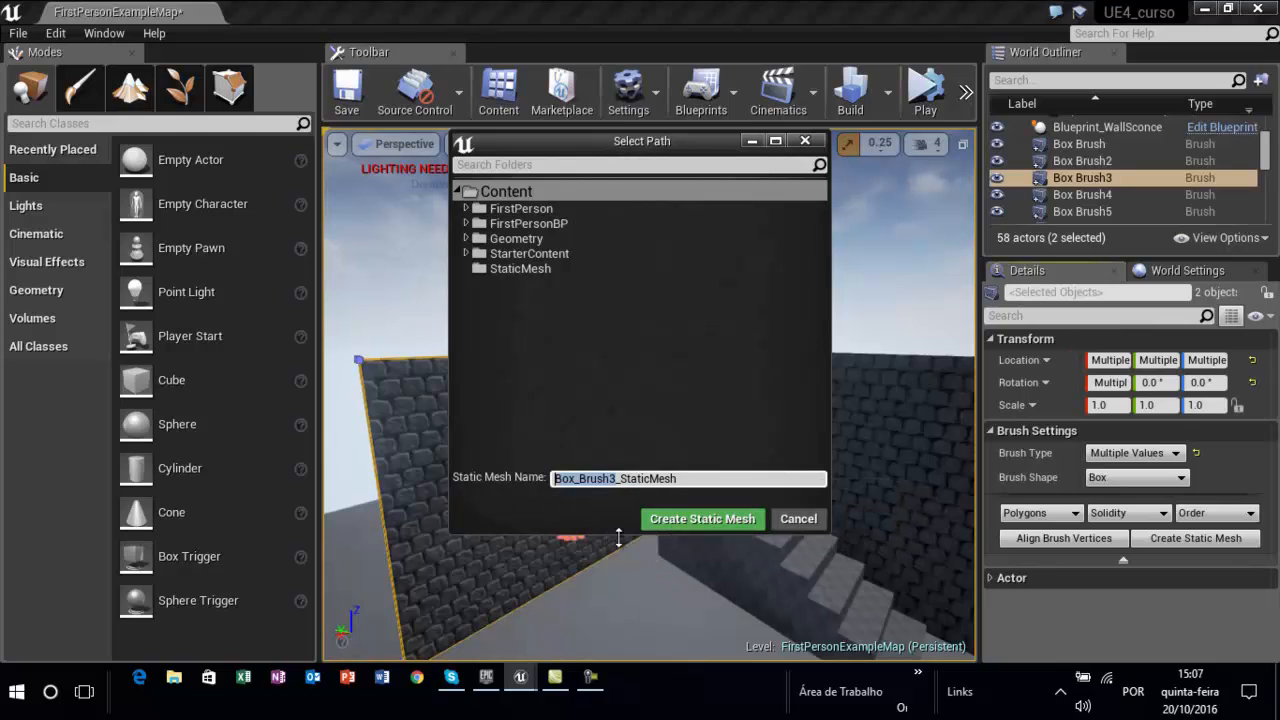
text(pared)
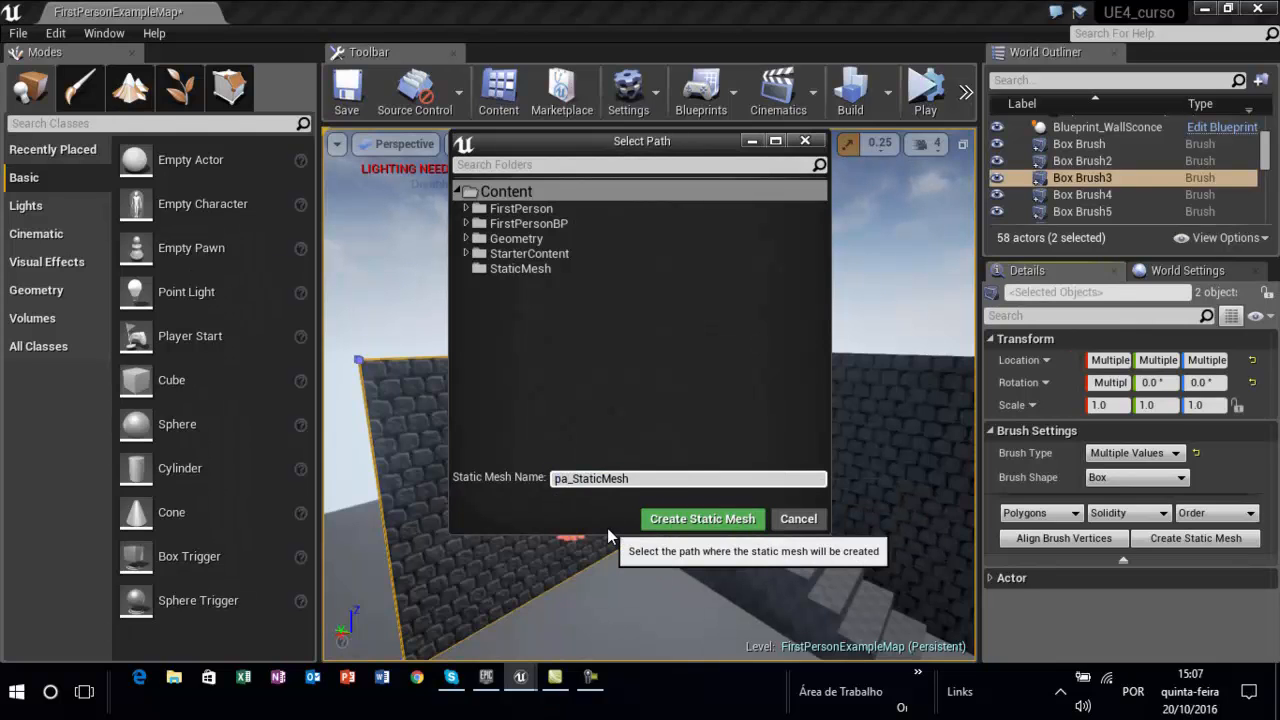
text(eex)
click(703, 519)
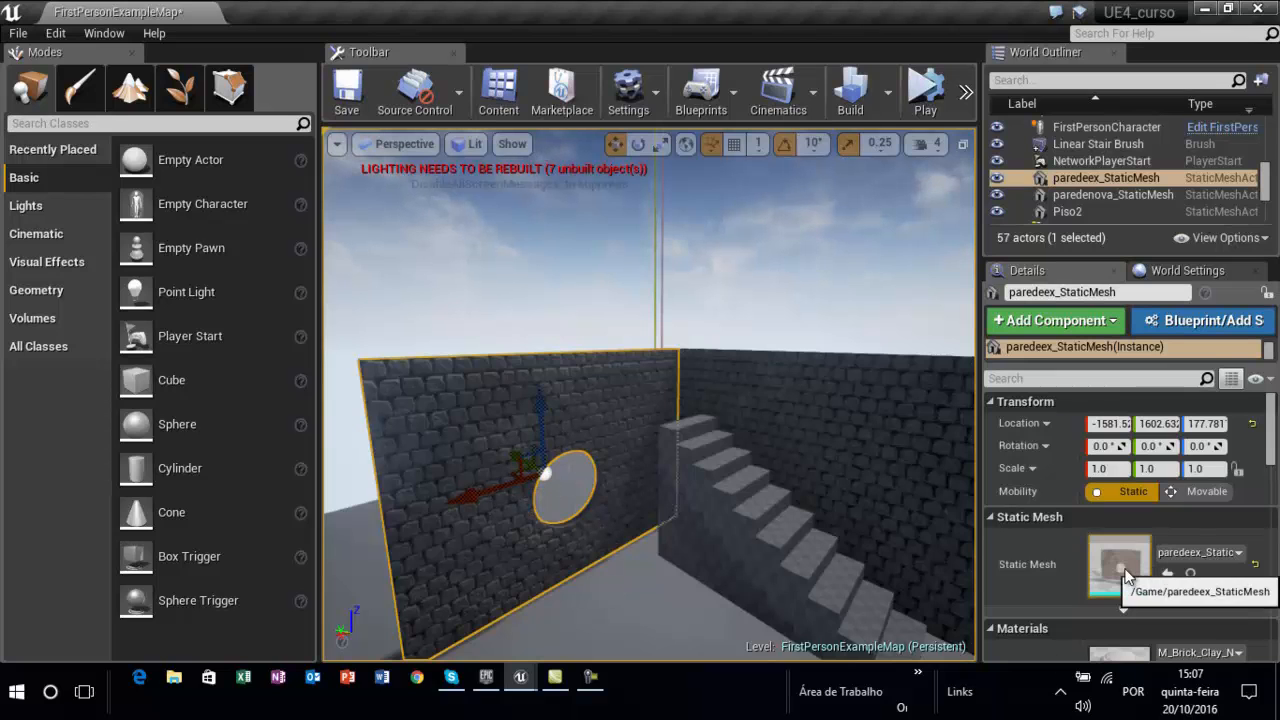
Open the paredeex_StaticMesh asset in the static mesh editor and review its LOD and static mesh settings.
double_click(1128, 577)
scroll(556, 445, down, 5)
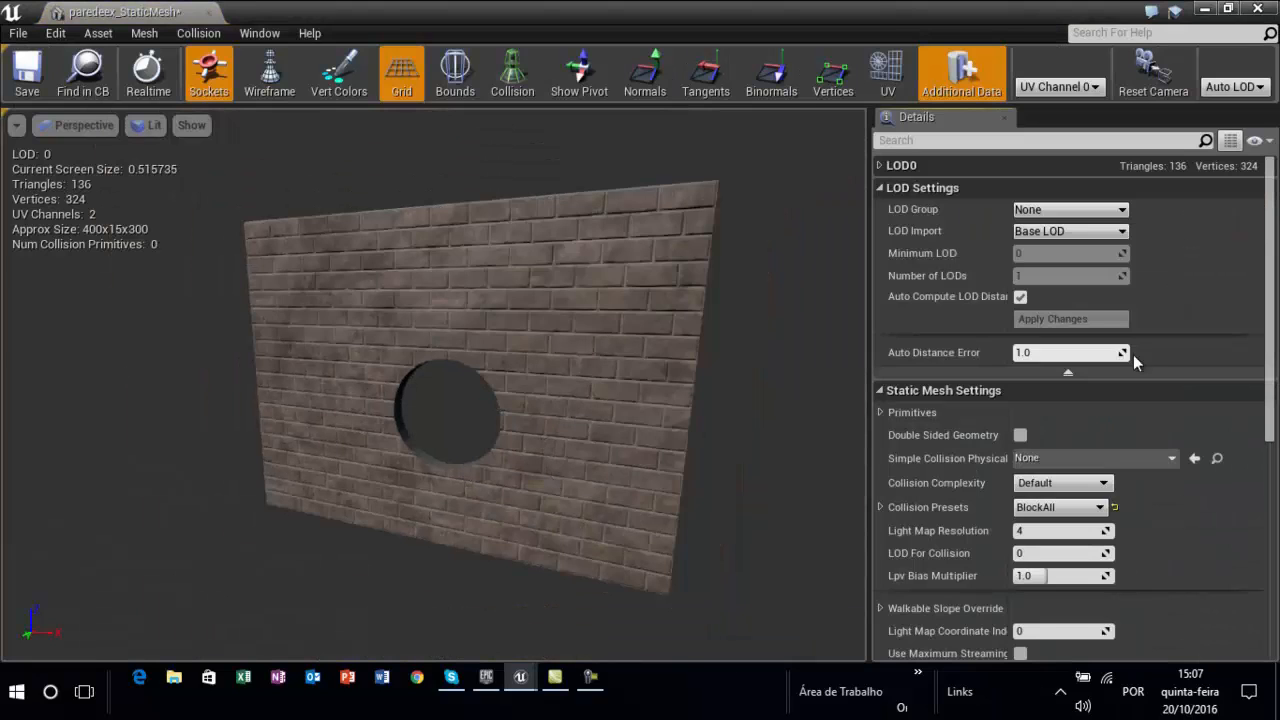
drag(1270, 347, 1277, 215)
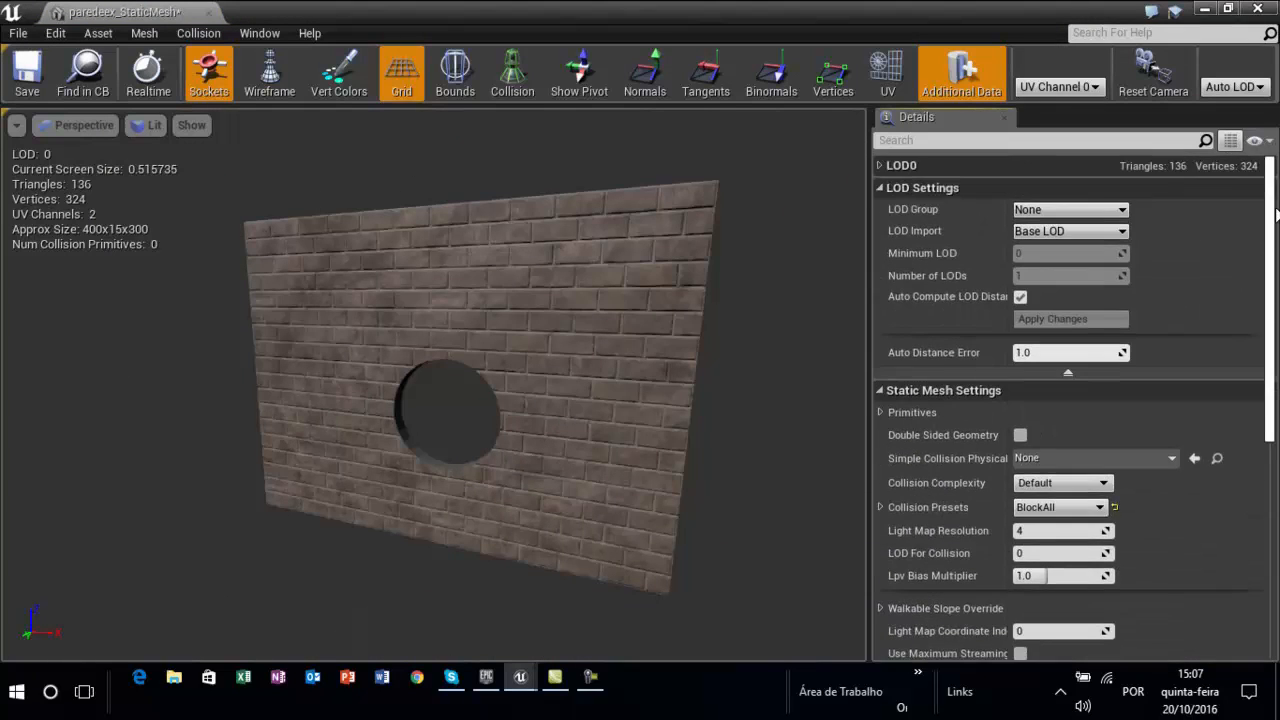
drag(1271, 352, 1275, 242)
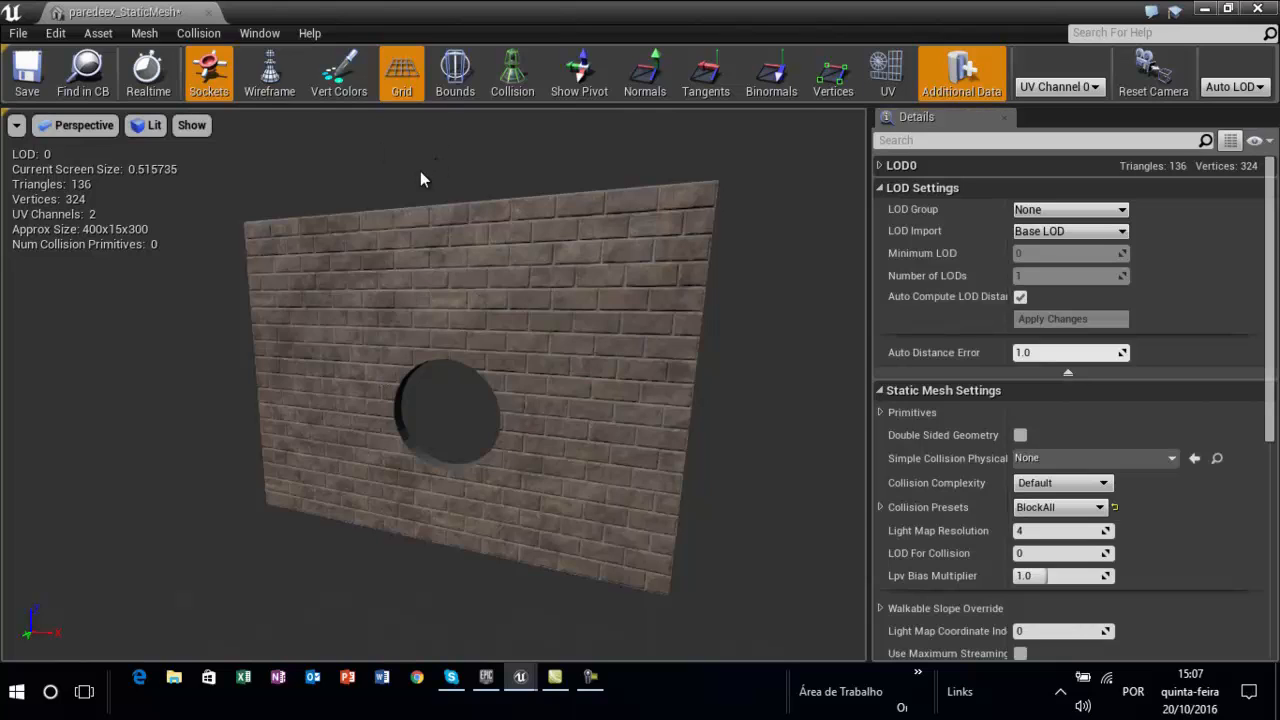
drag(1272, 199, 1202, 165)
Display the wall mesh's UV layout and set the view to UV Channel 1.
click(889, 80)
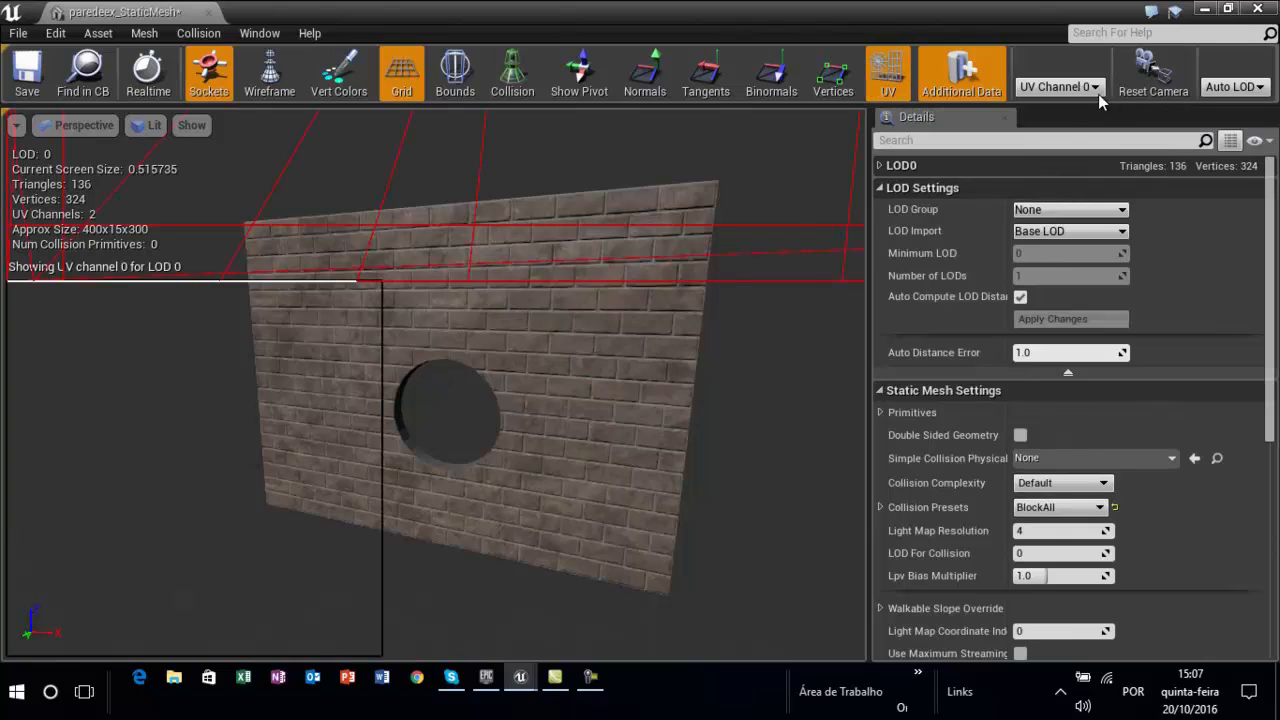
click(1070, 88)
click(1066, 122)
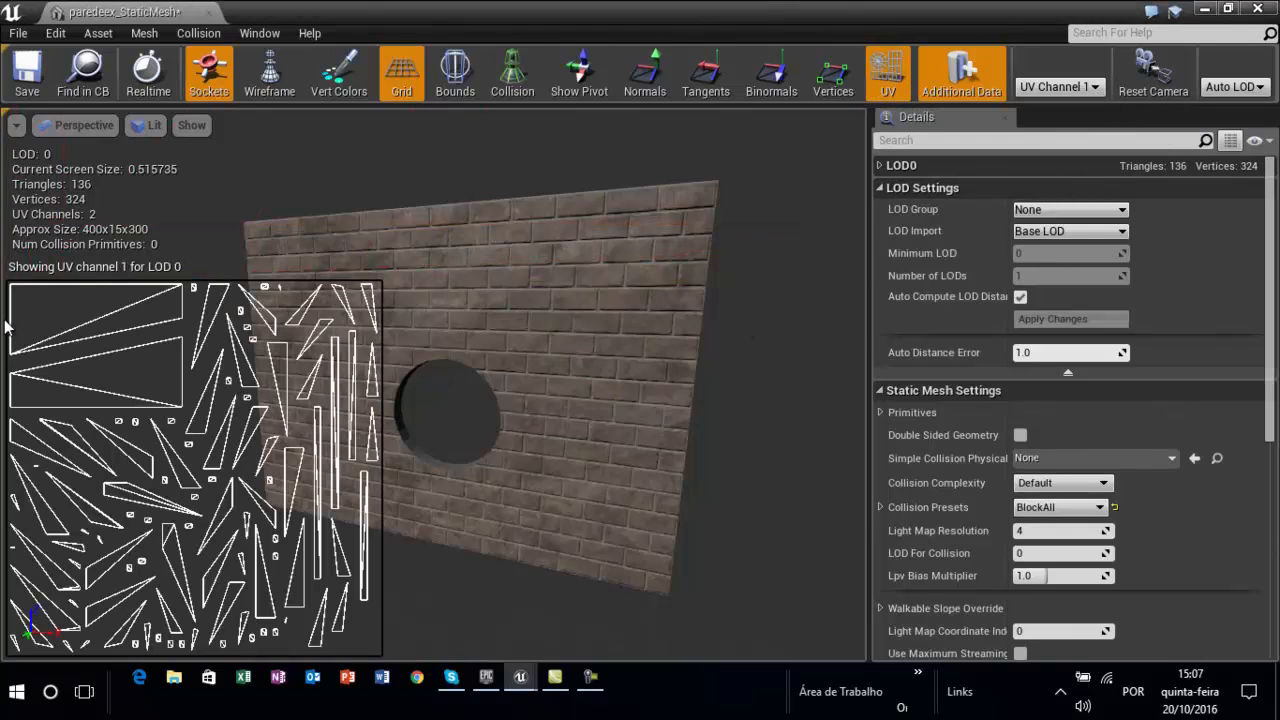